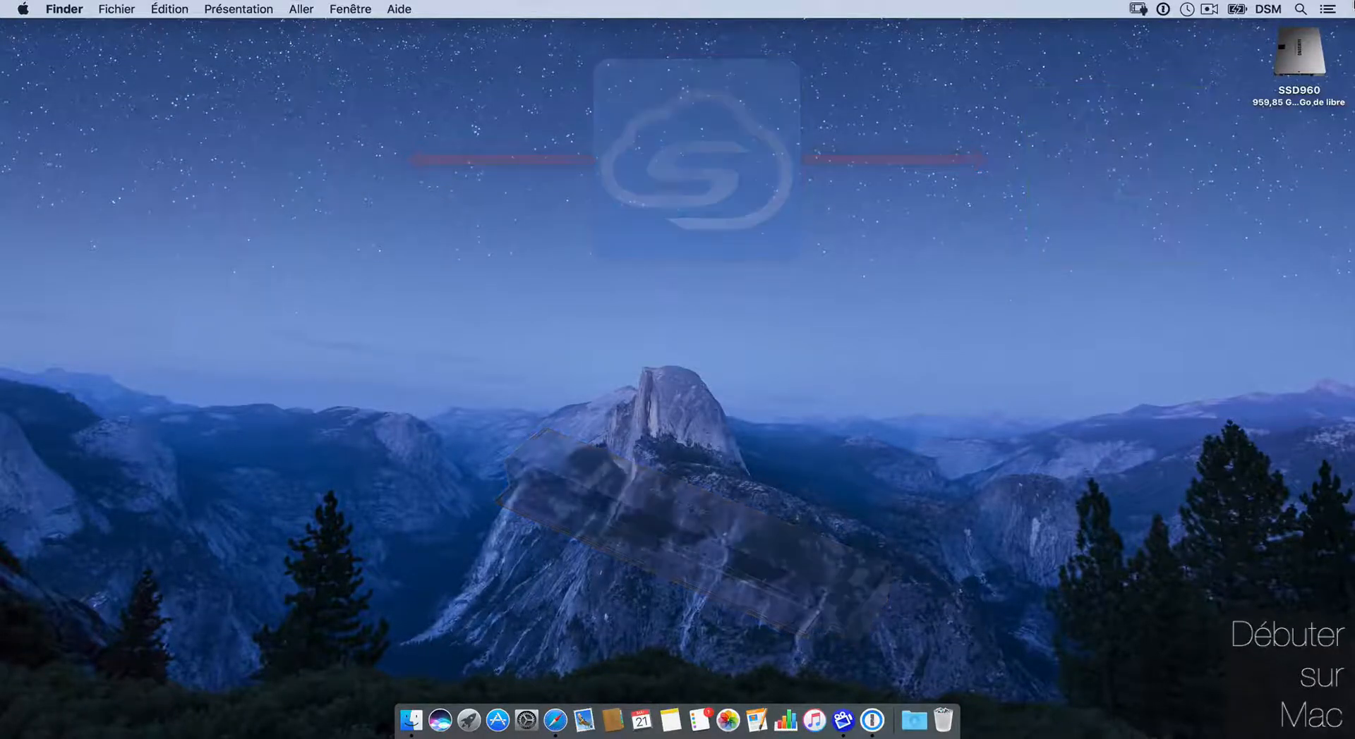
Step: Launch ScanSnap Cloud from a Spotlight search for 'scan' and begin creating a new account
key("super+space")
type("scan")
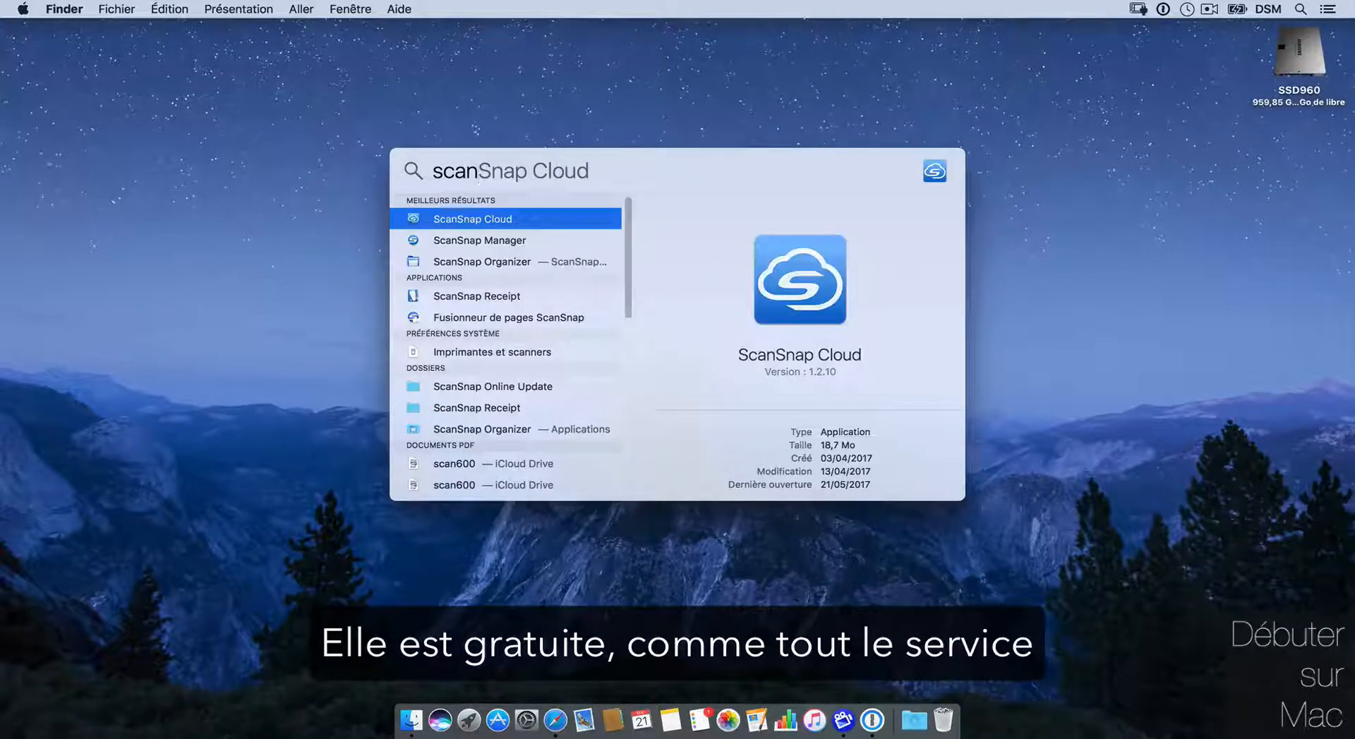
key("Return")
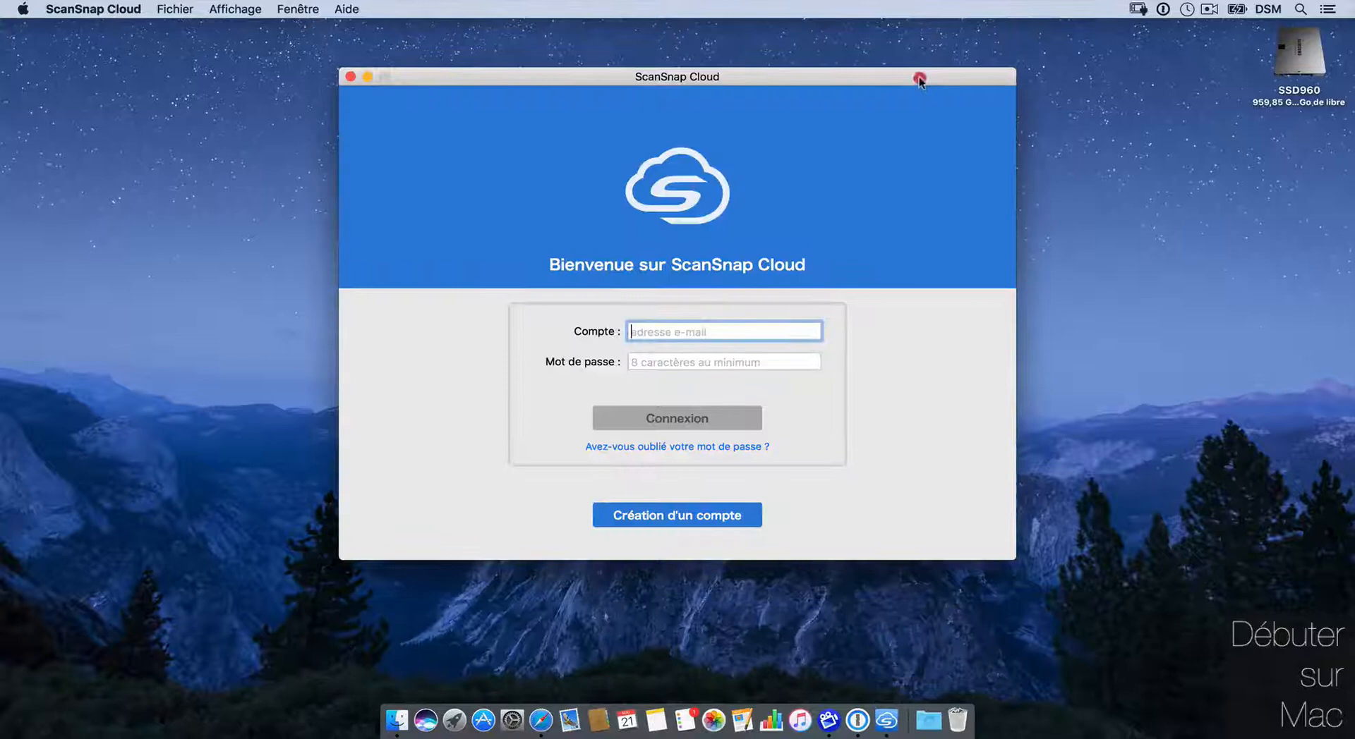
left_click_drag(920, 80, 942, 67)
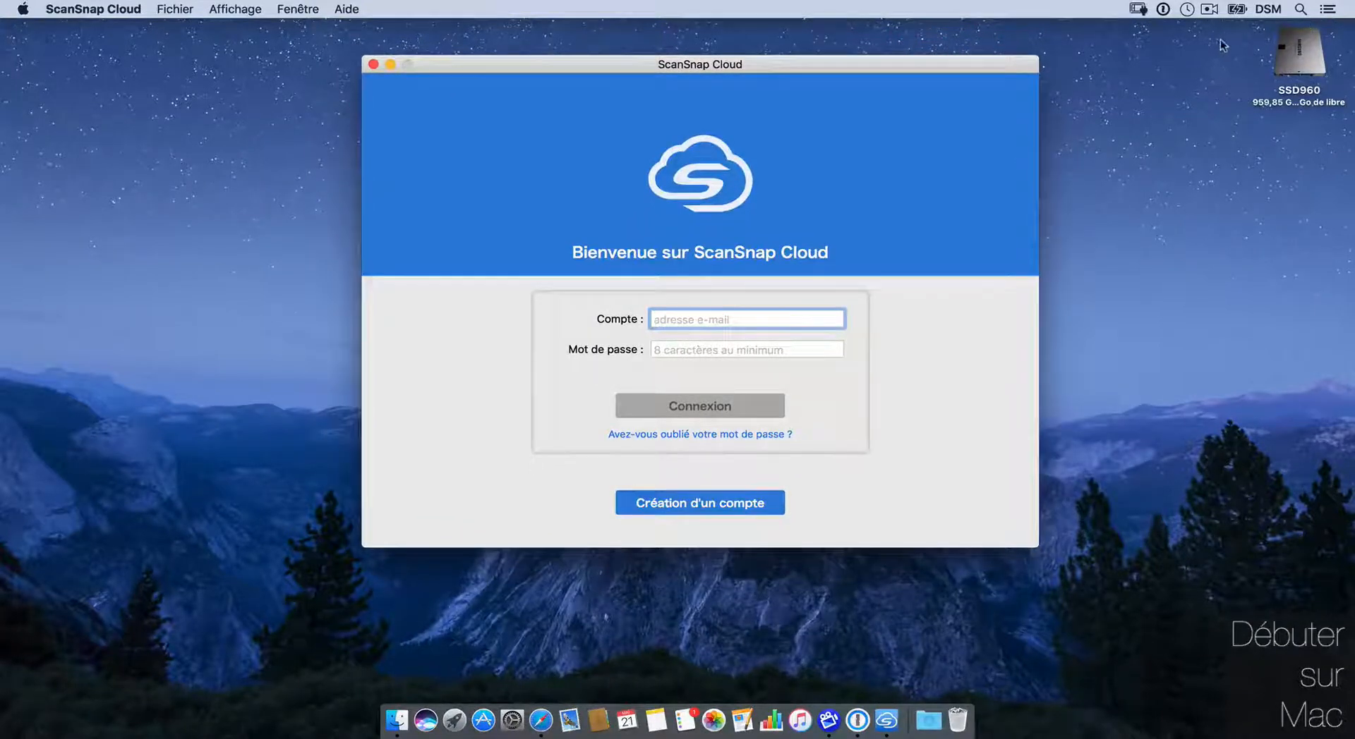
left_click(709, 503)
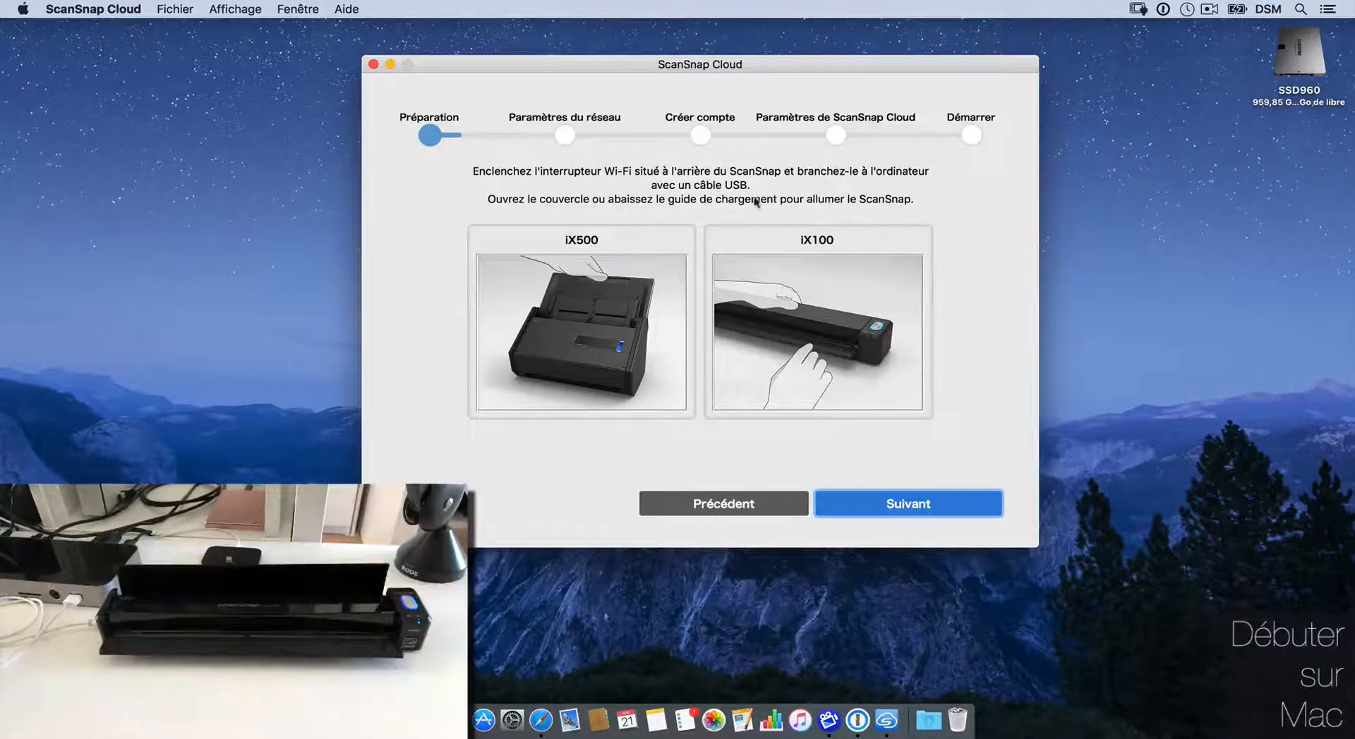
Step: Update the ScanSnap firmware, dismiss the Wi-Fi reminder, and continue to network settings
left_click(901, 504)
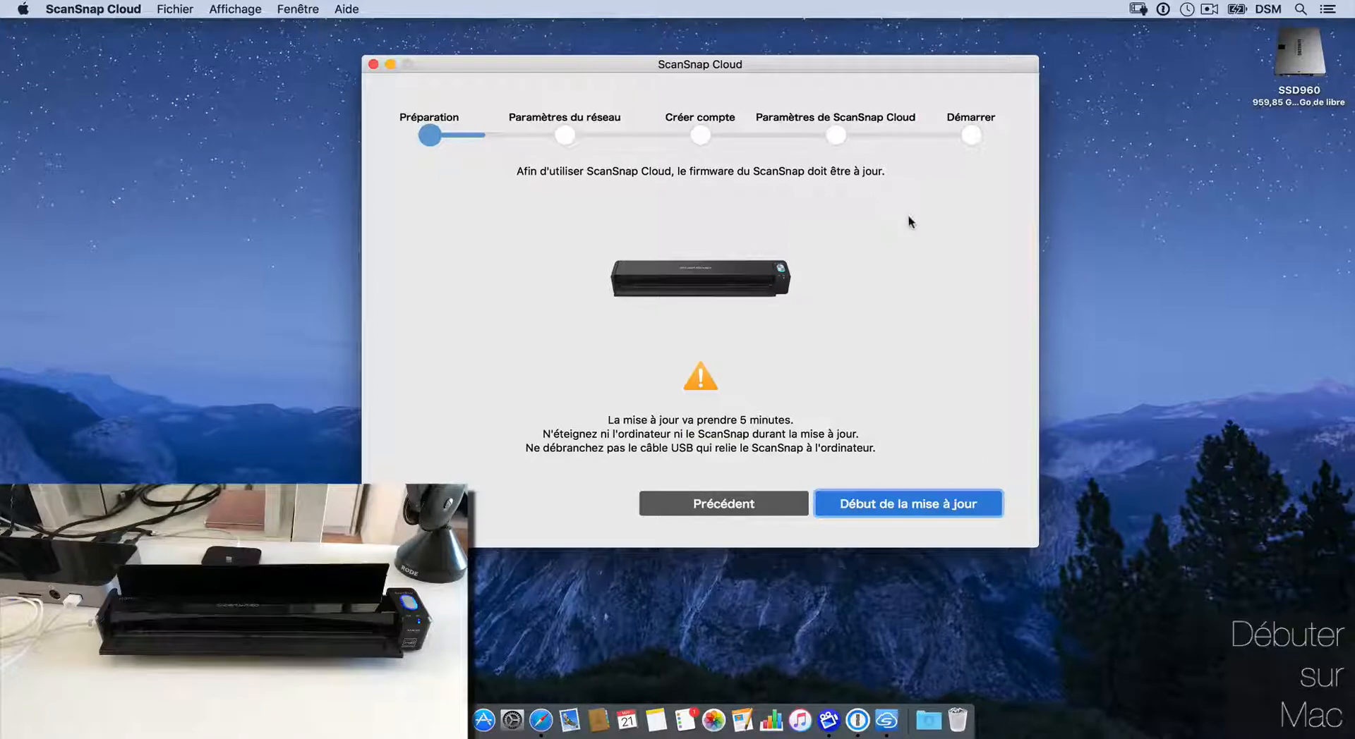
left_click(904, 504)
left_click(1196, 102)
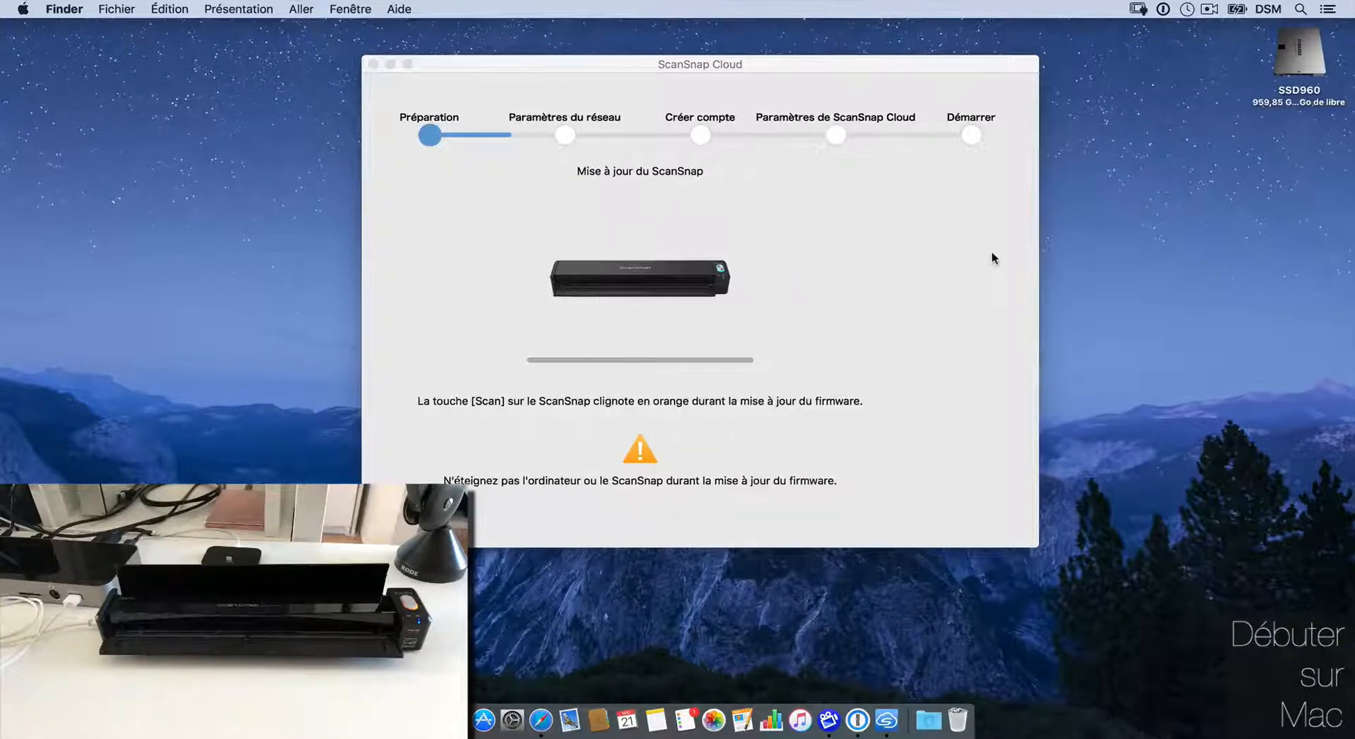
left_click(907, 503)
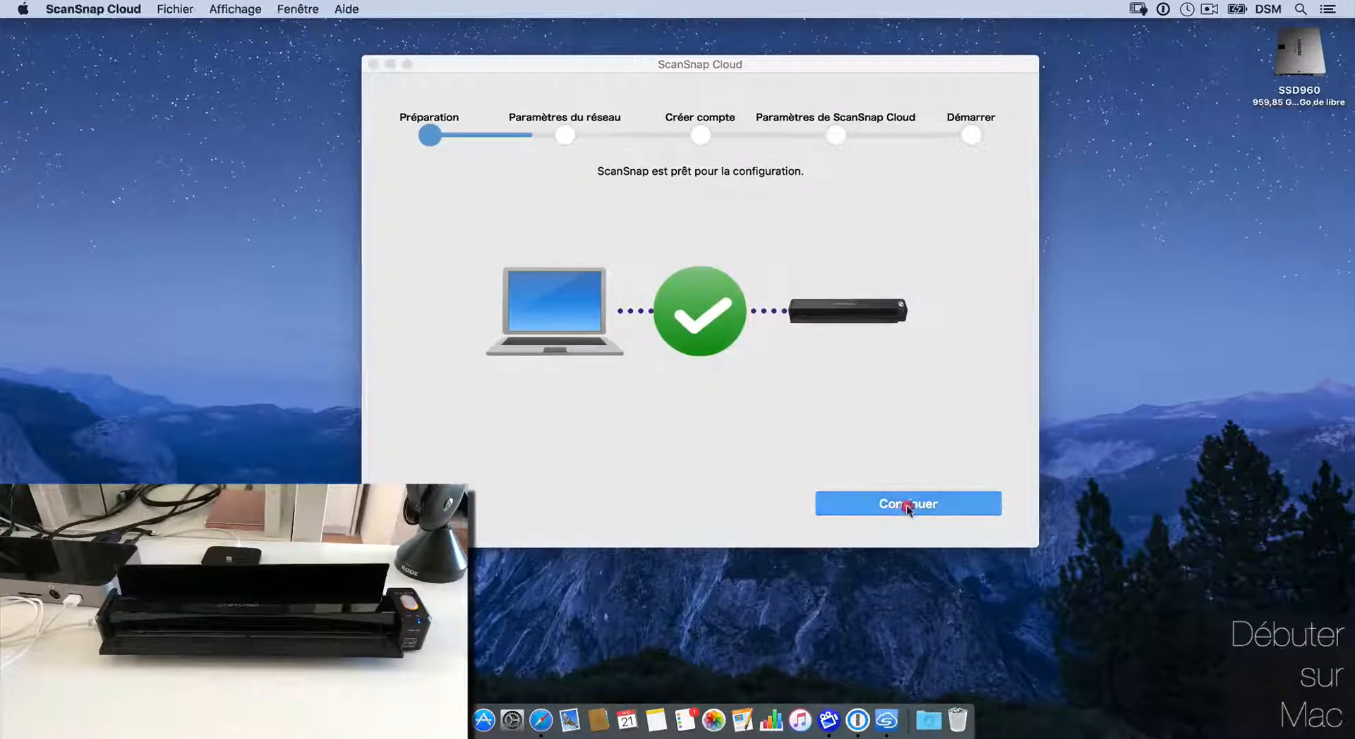
left_click(857, 159)
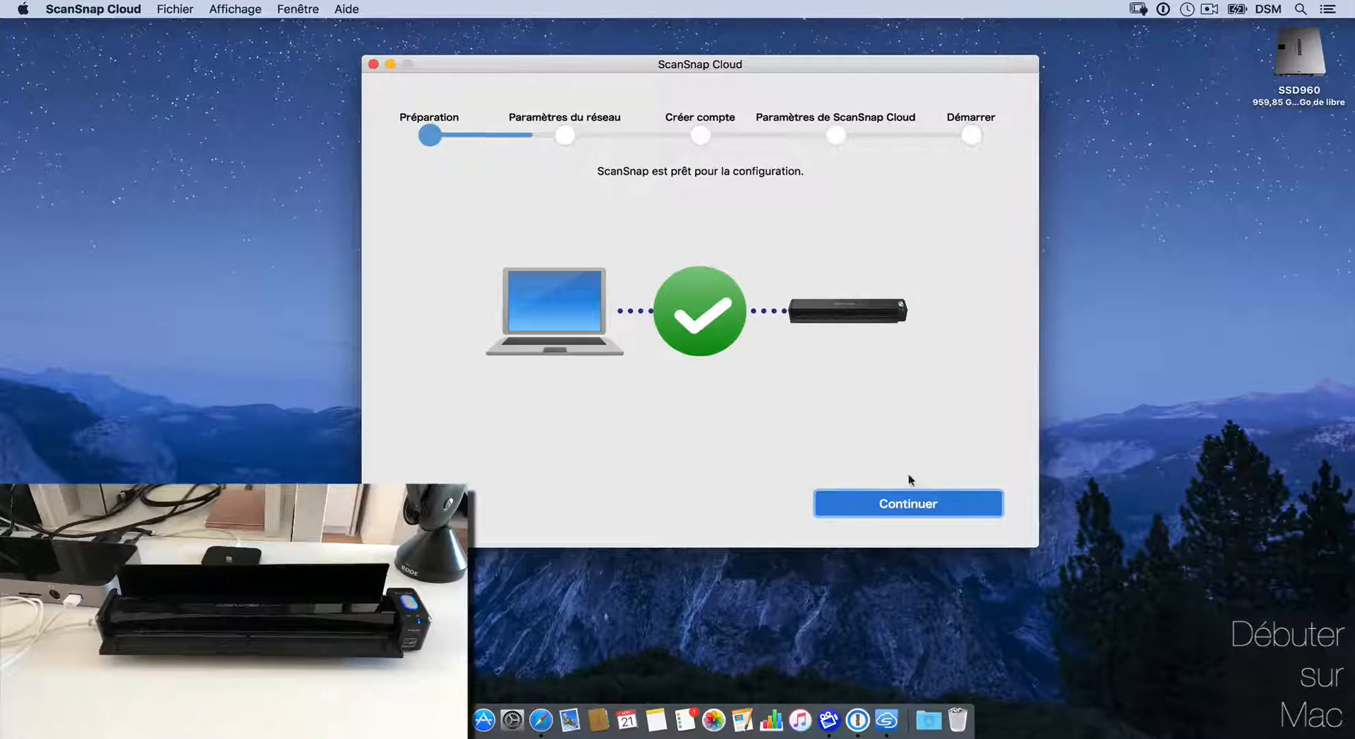
left_click(912, 502)
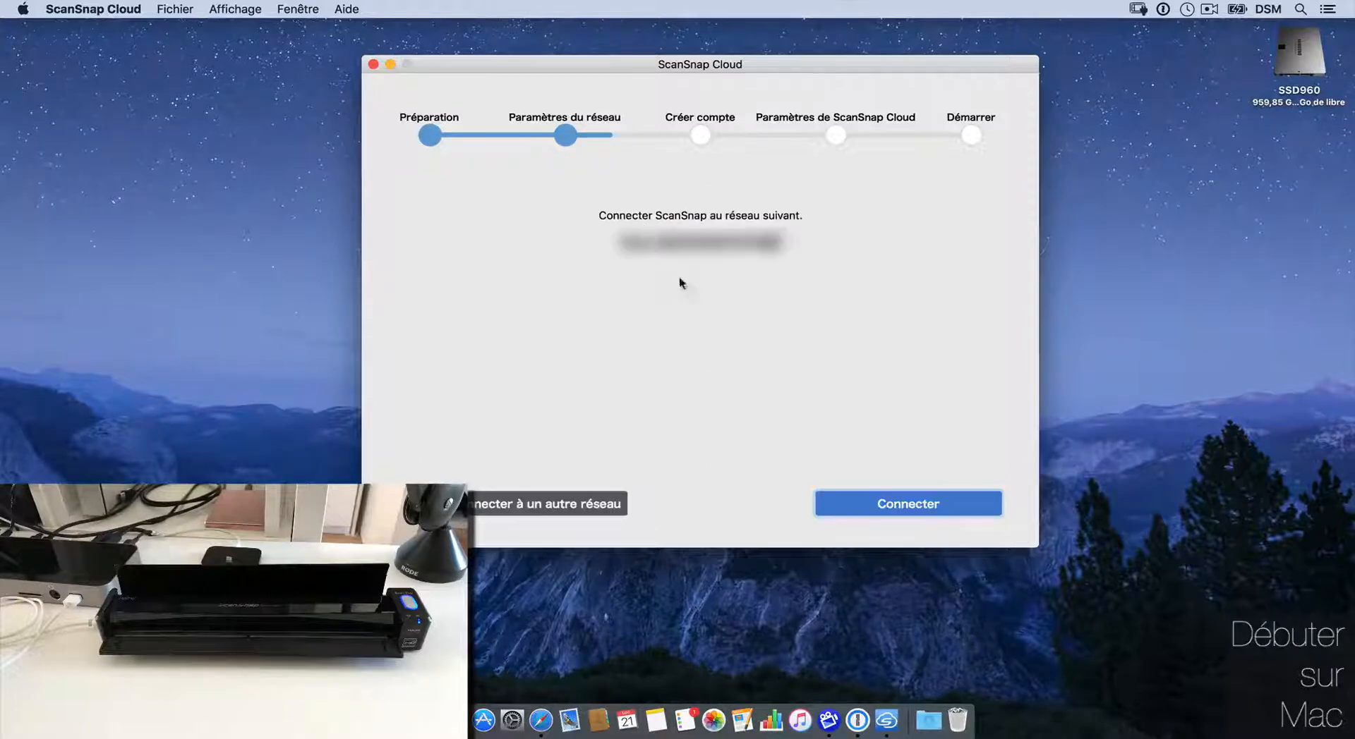
Step: Connect the scanner to the proposed Wi-Fi network with administrator authorization, then continue to registration
left_click(935, 503)
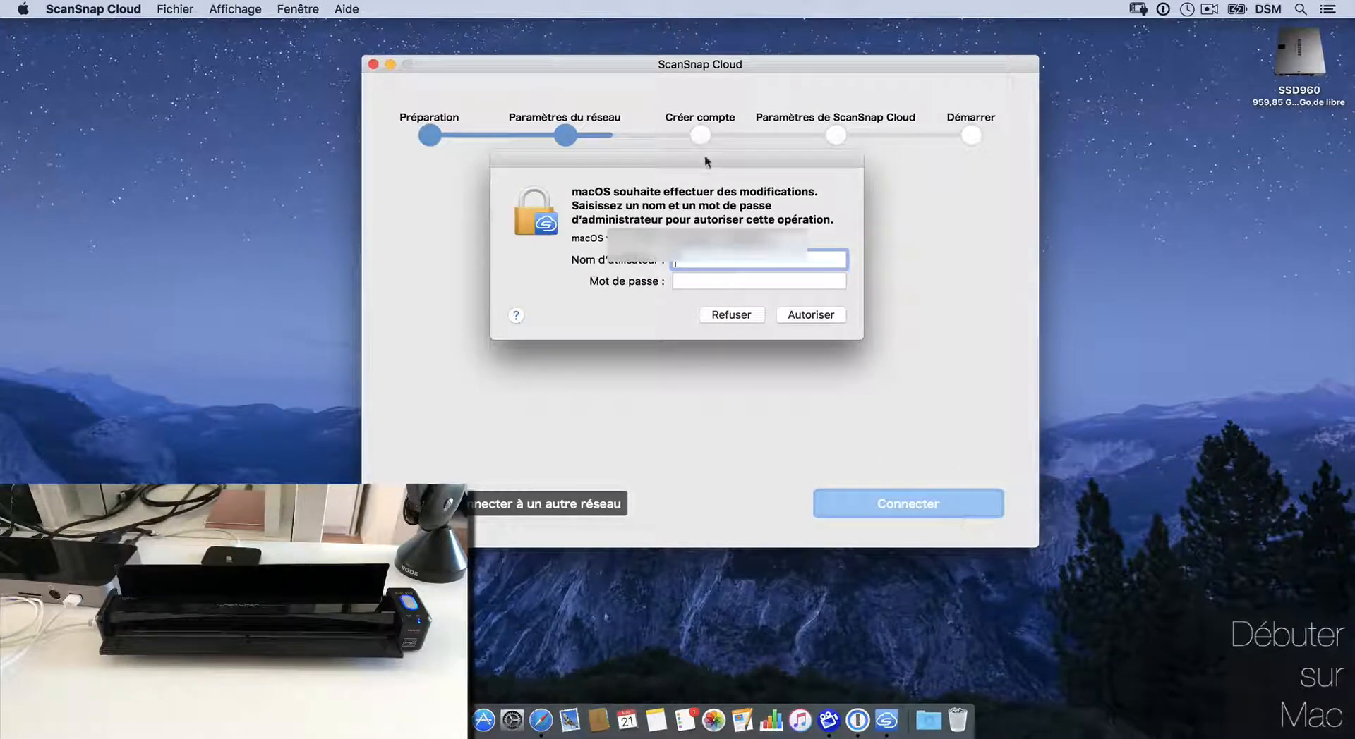
left_click_drag(701, 161, 24, 220)
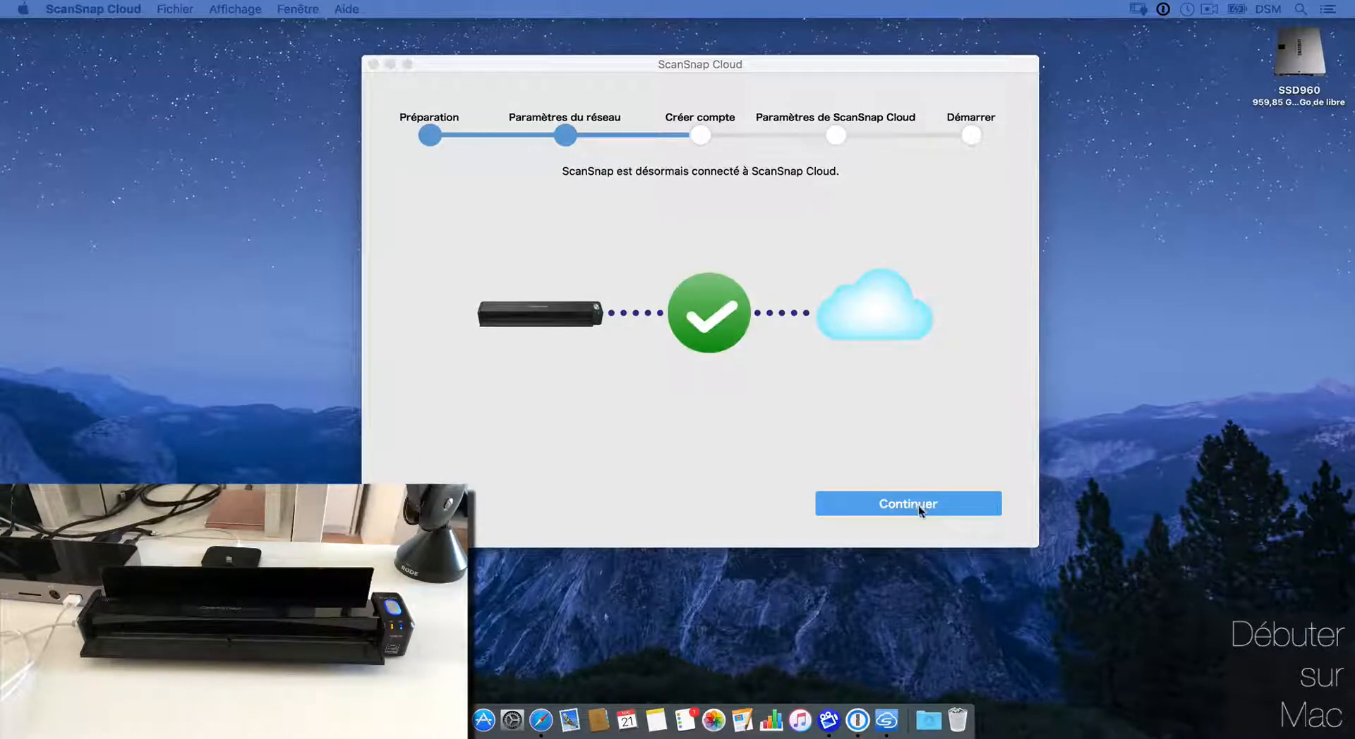
left_click(916, 505)
left_click(916, 505)
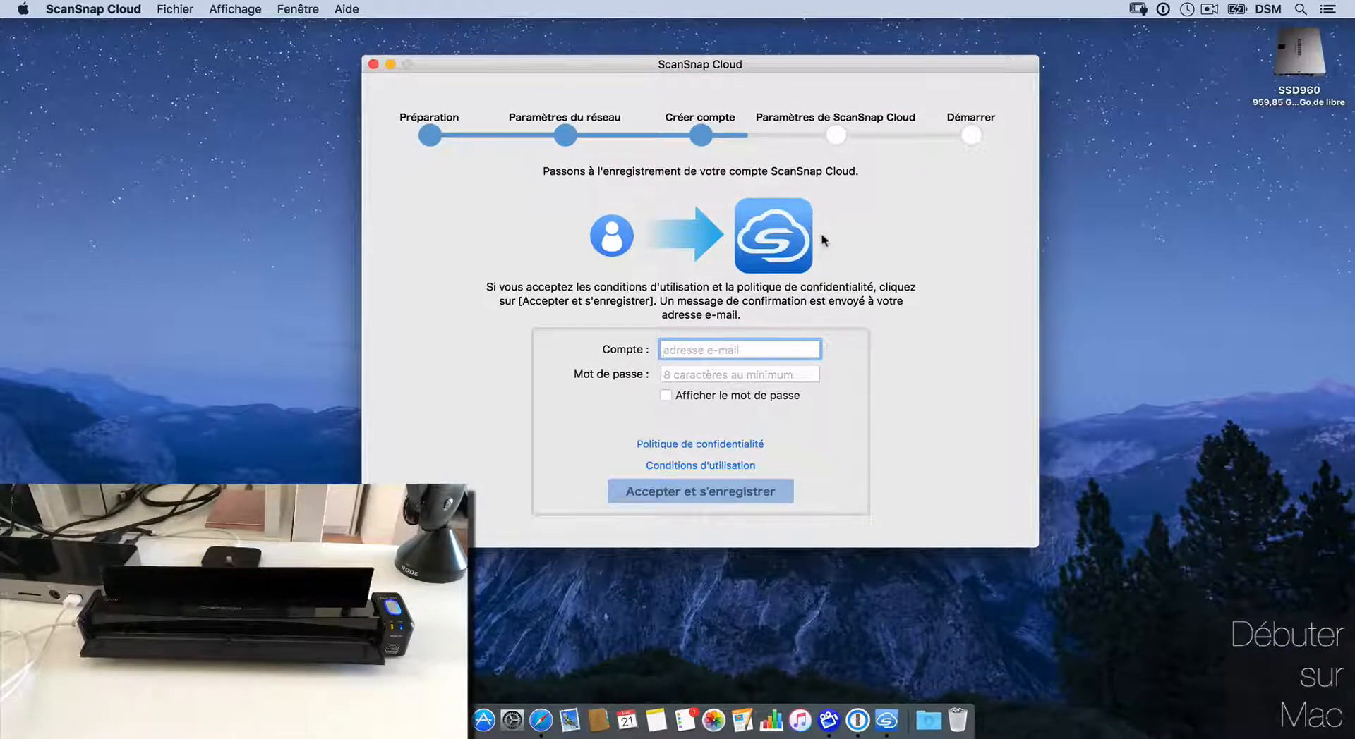
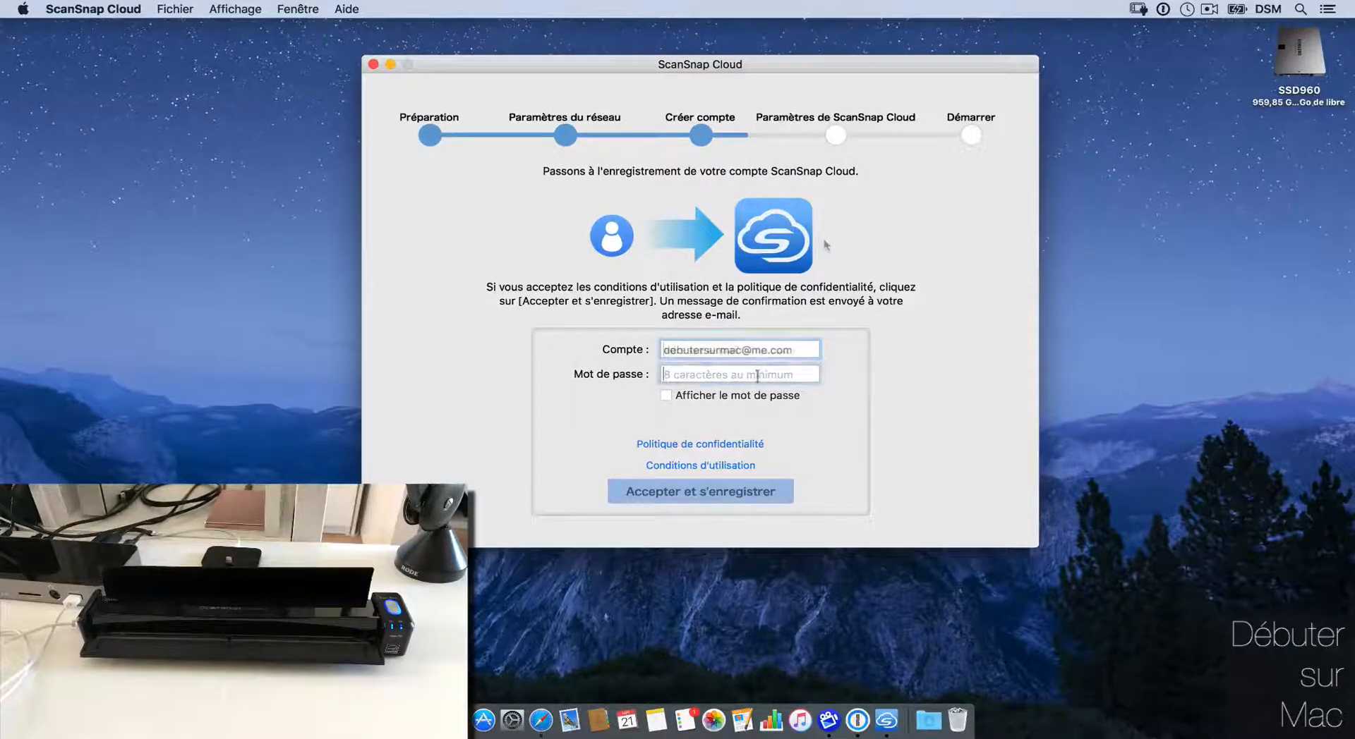
Step: Register the account with an e-mail address and pasted password, confirming it with the code from Mail
left_click(752, 375)
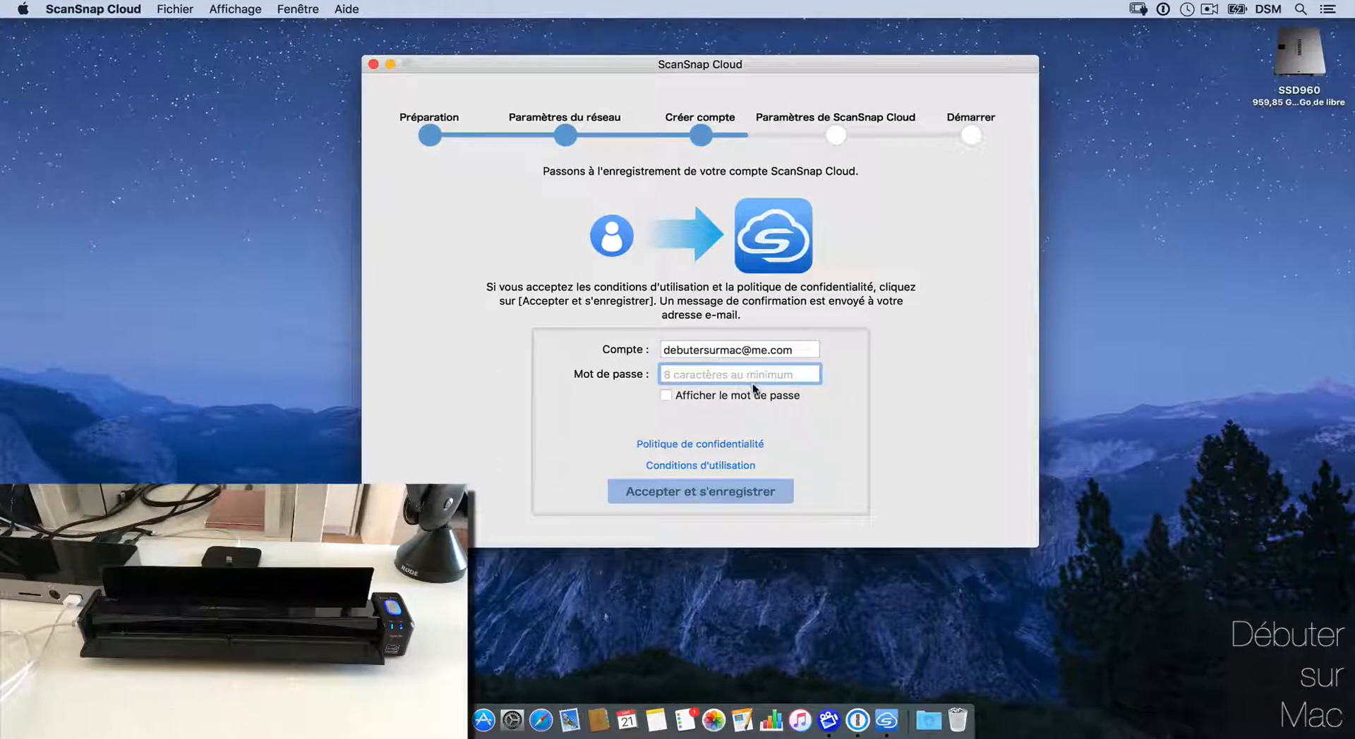
key("super+v")
left_click(713, 494)
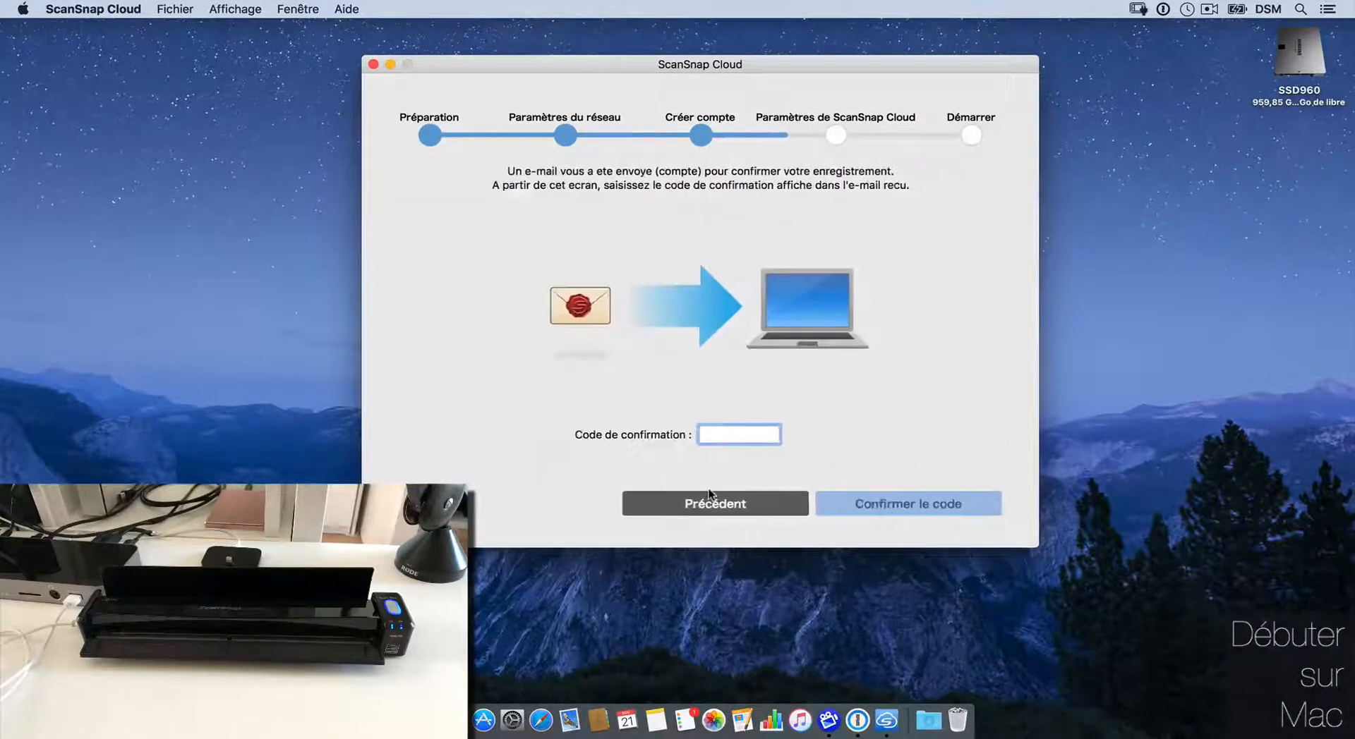
left_click(570, 720)
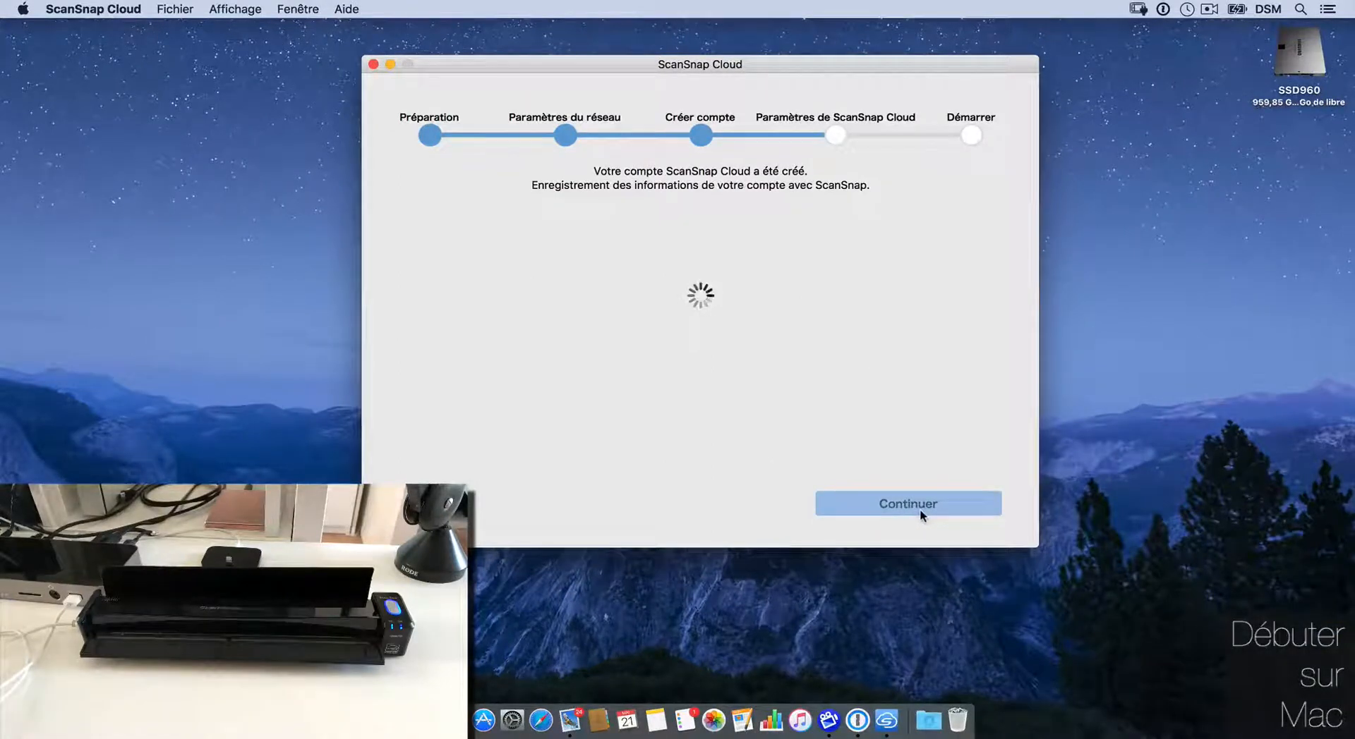
left_click(915, 509)
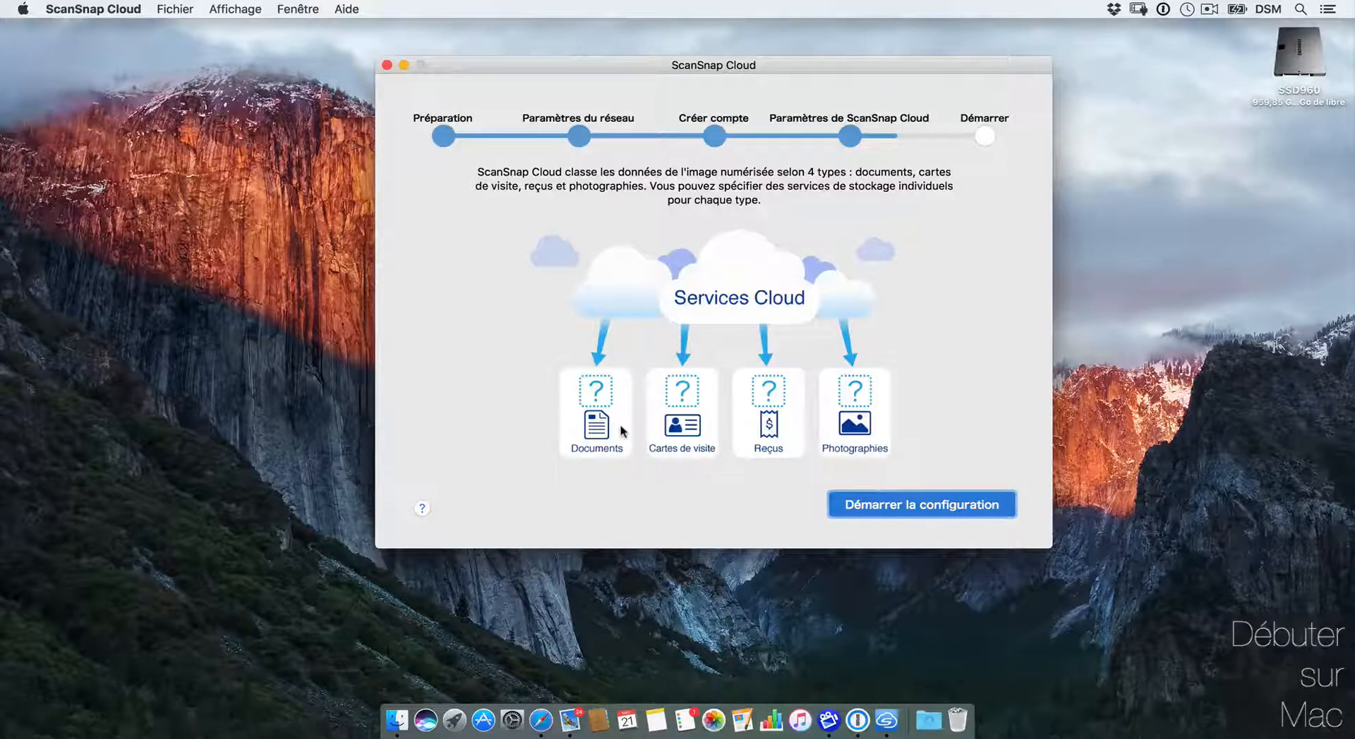
Step: Pick Dropbox as the storage service for Documents and start the Dropbox sign-in
left_click(904, 503)
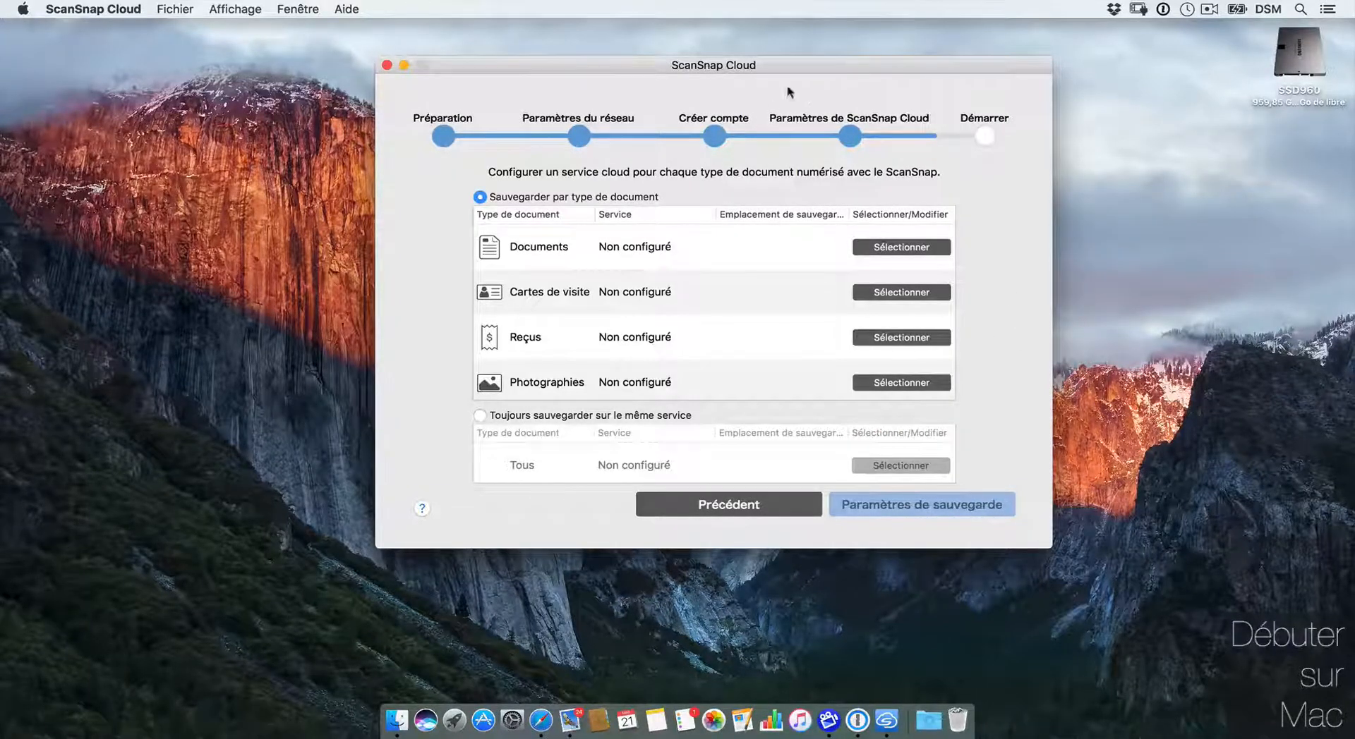
left_click_drag(793, 68, 793, 69)
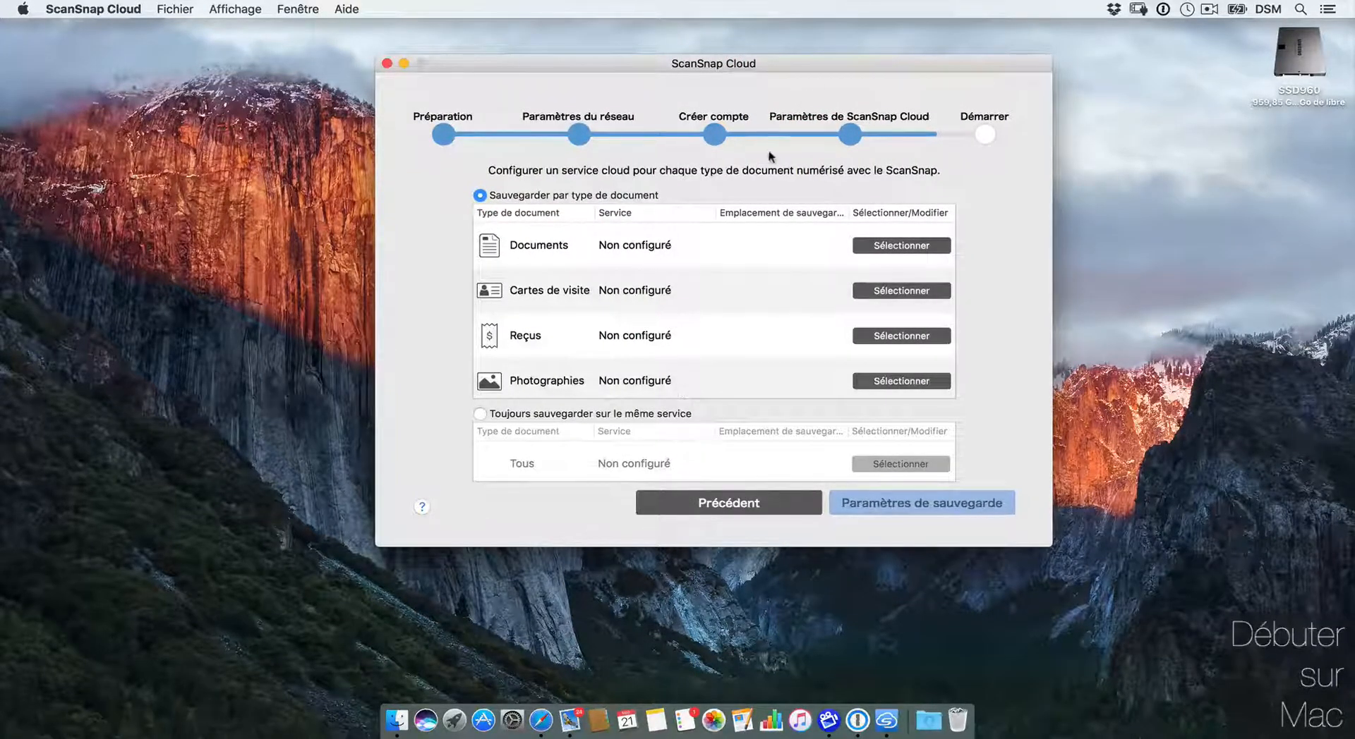
left_click(875, 247)
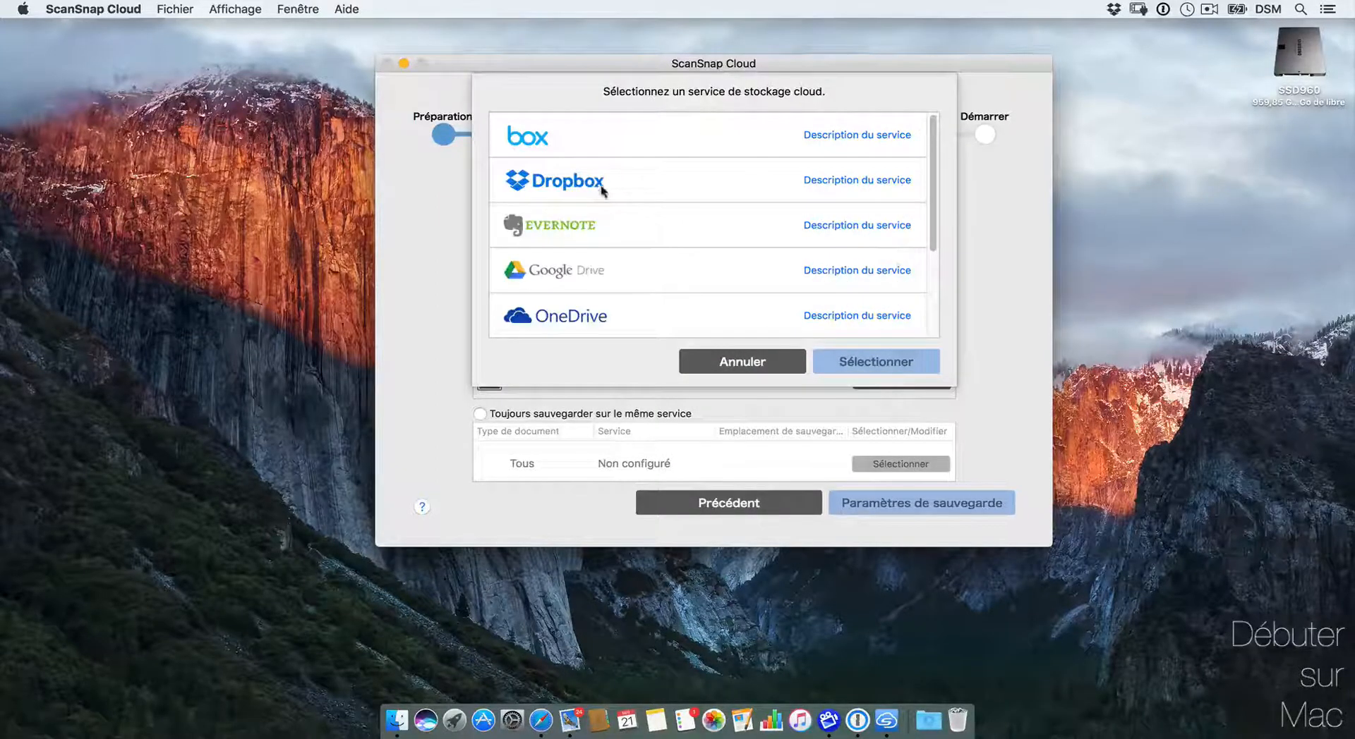
left_click(609, 187)
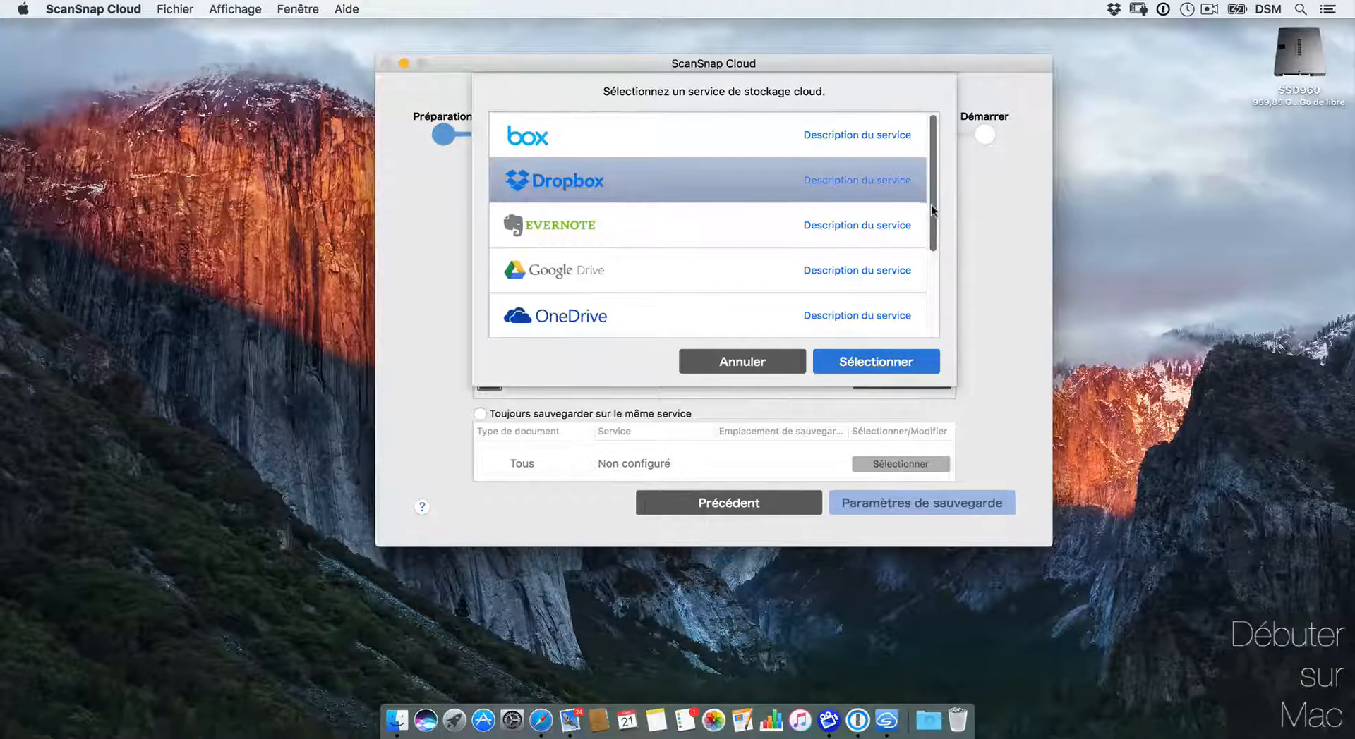
scroll(932, 210, "down", 5)
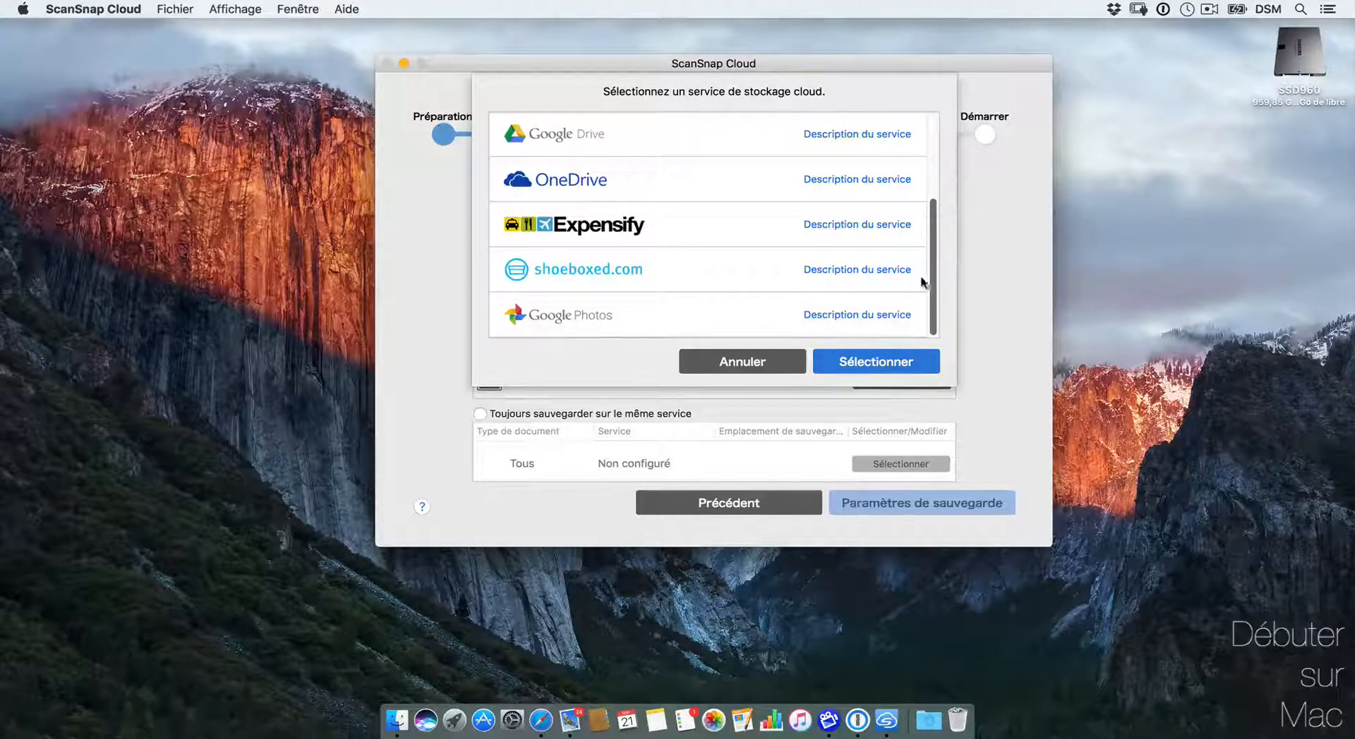
left_click_drag(933, 279, 937, 183)
left_click(851, 363)
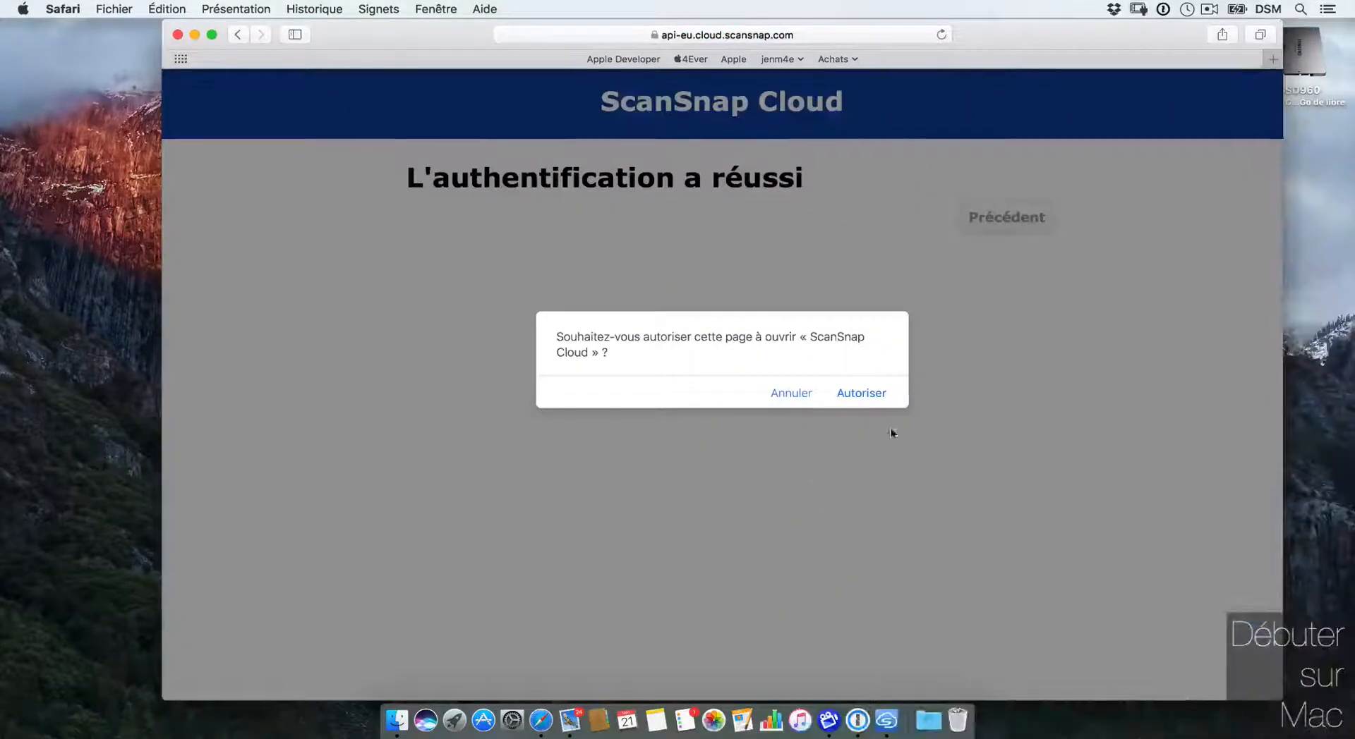
Step: Reuse Dropbox for documents, business cards and receipts, and route Photographies to Google Photos
left_click(872, 393)
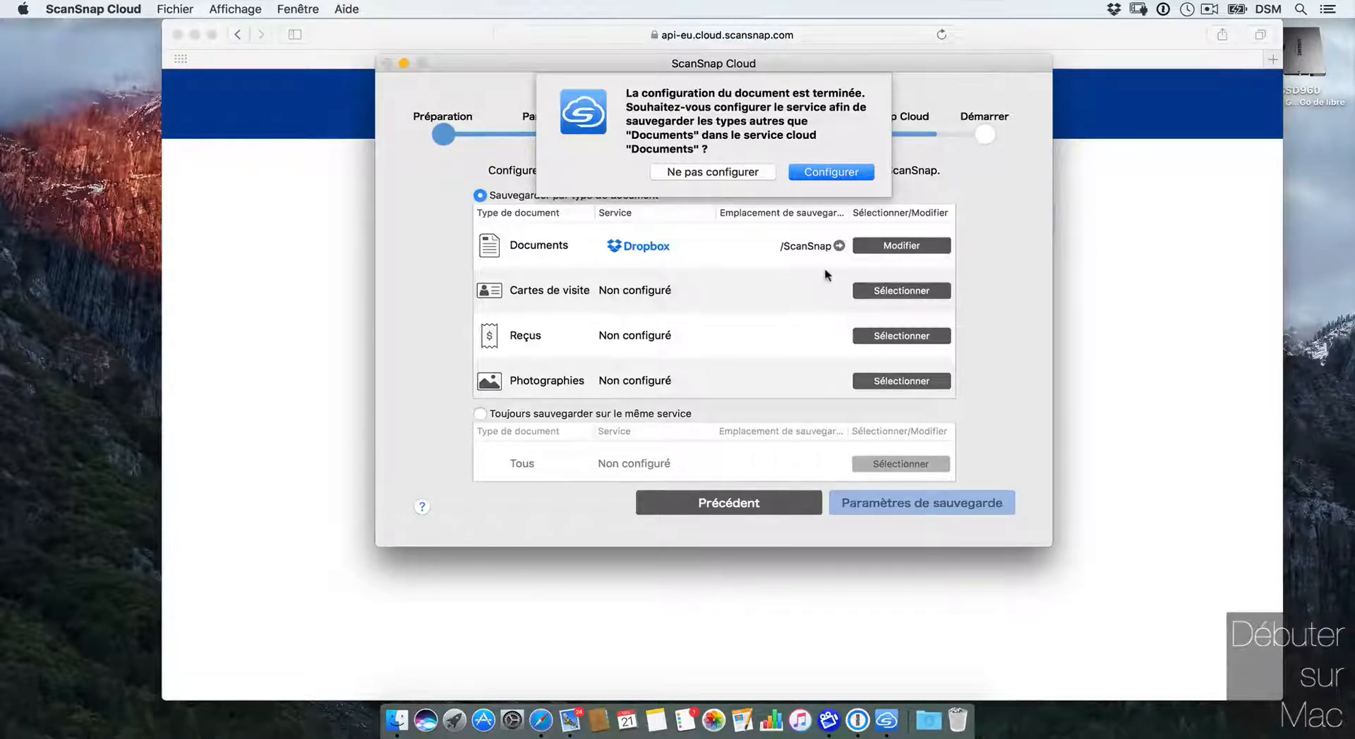
left_click(855, 172)
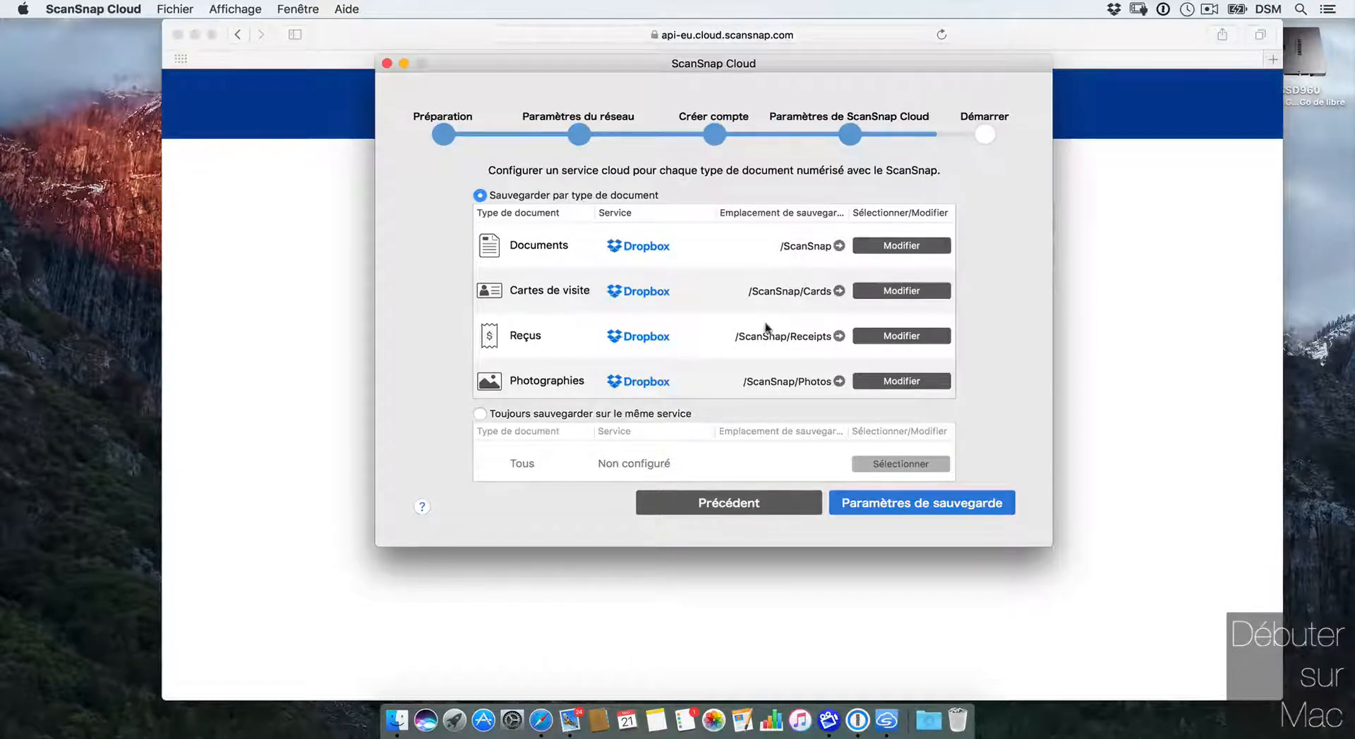
left_click(886, 385)
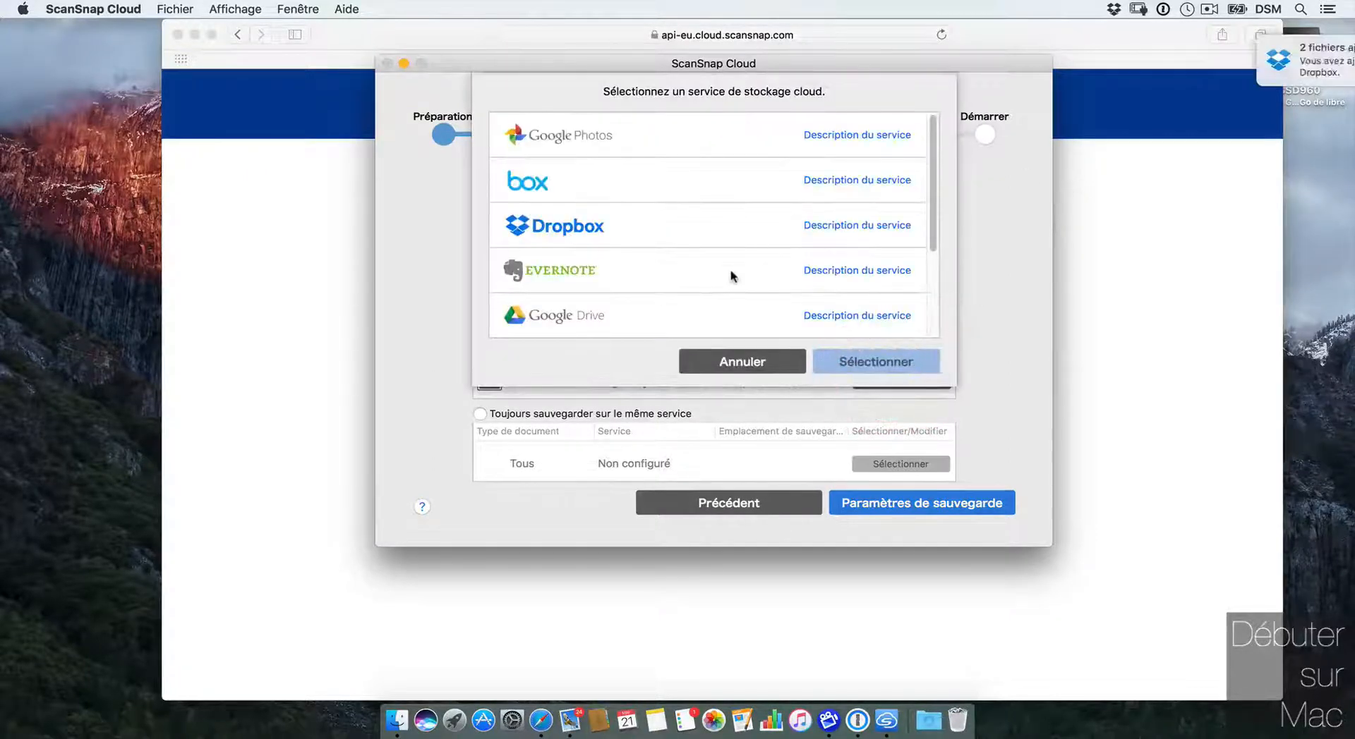
left_click(859, 135)
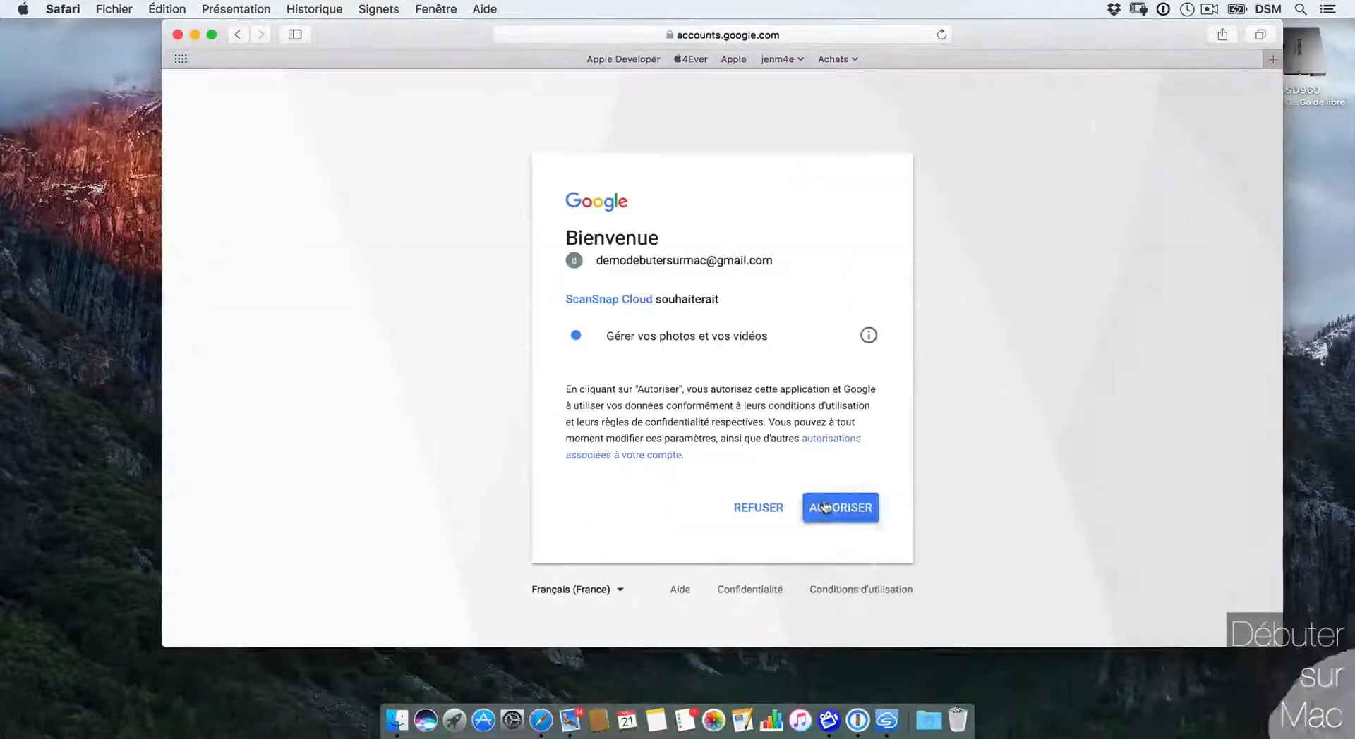
left_click(832, 508)
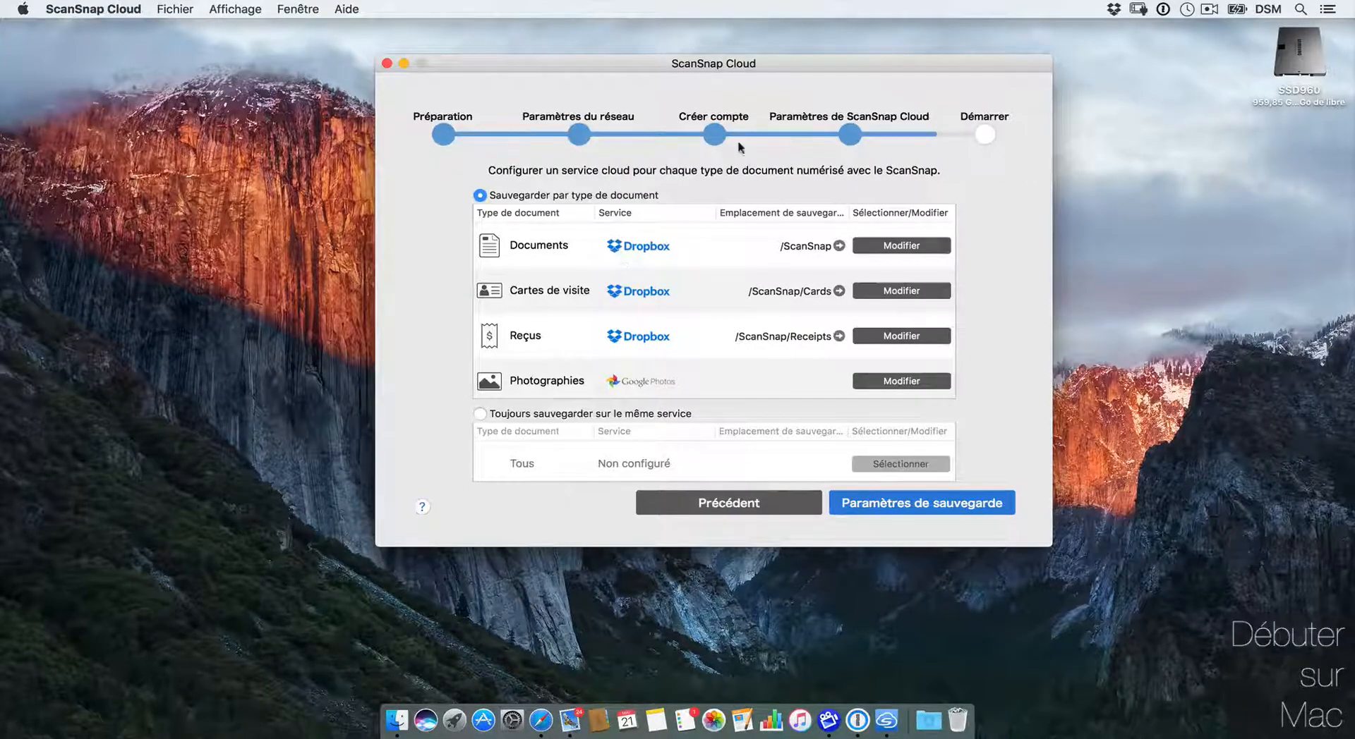
Step: Save the per-type storage settings, run the test scan of the sheet, and finish setup
left_click(917, 507)
left_click(919, 505)
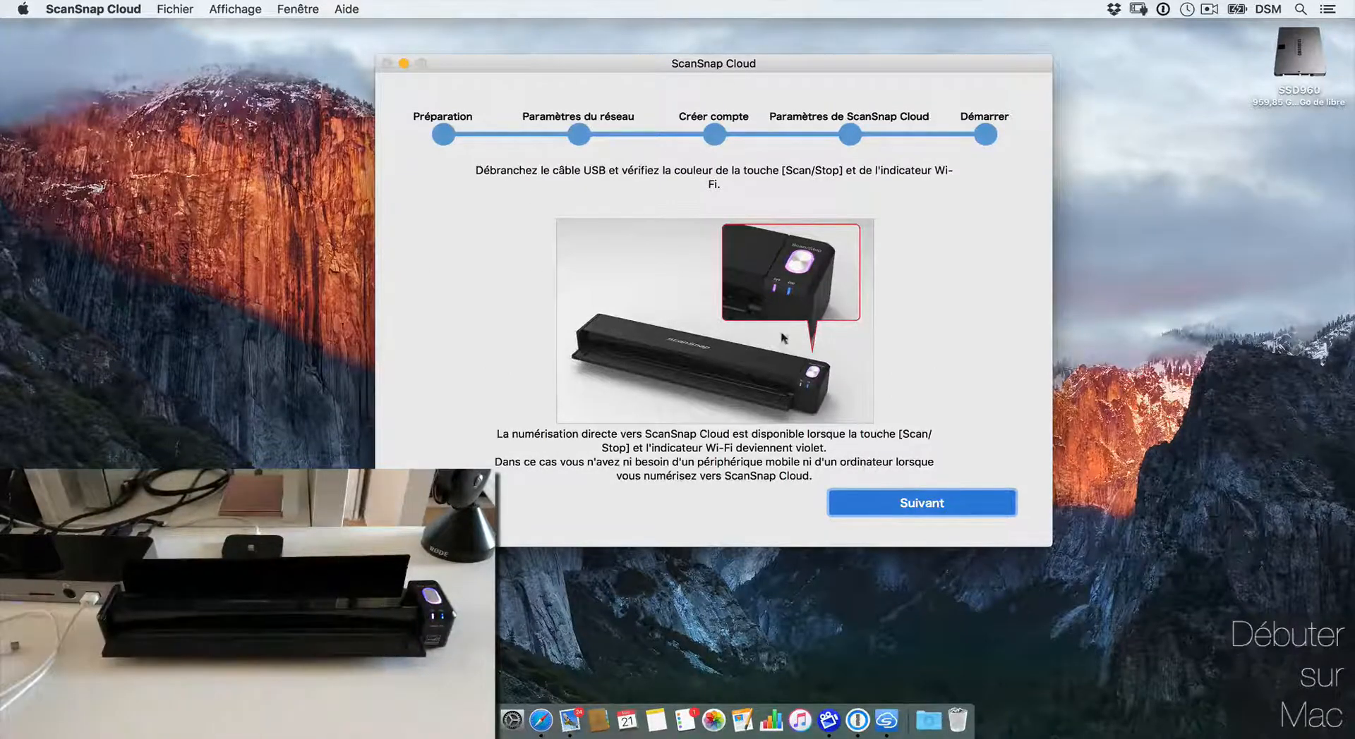
left_click(903, 509)
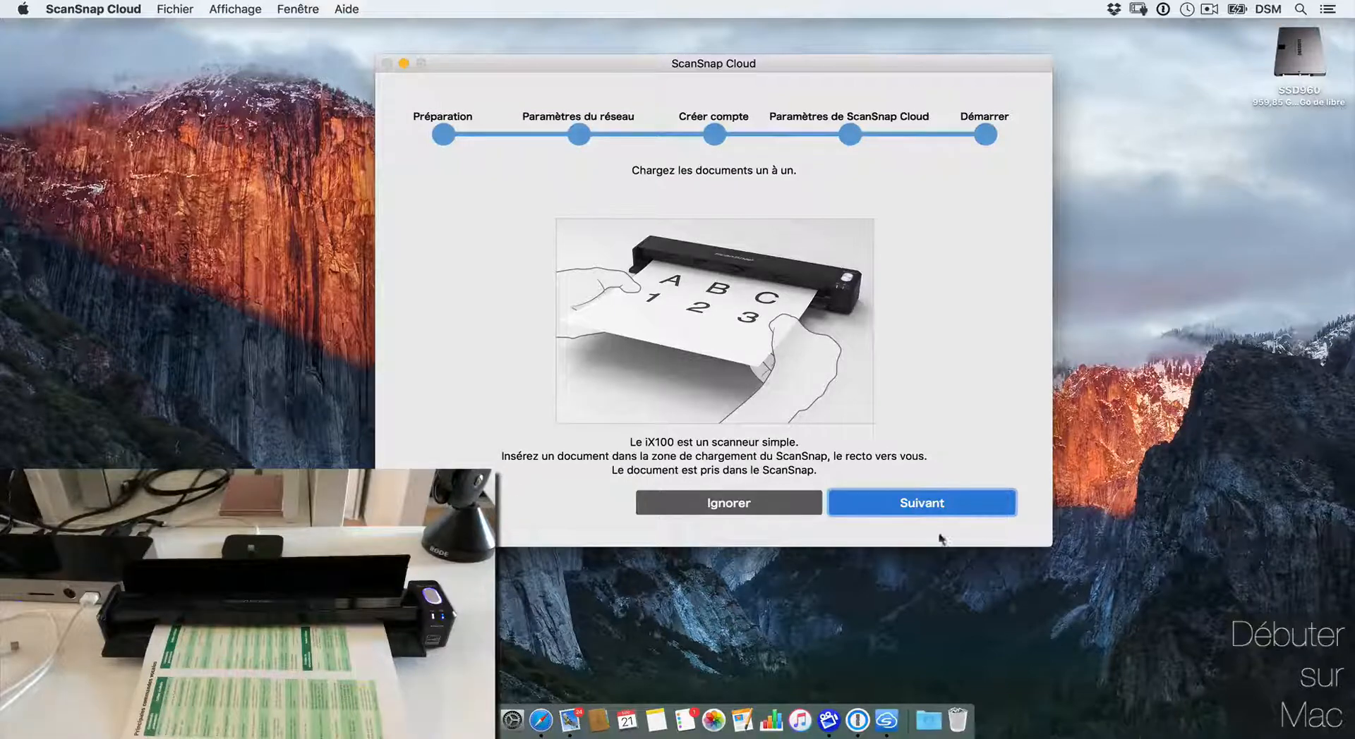
left_click(953, 505)
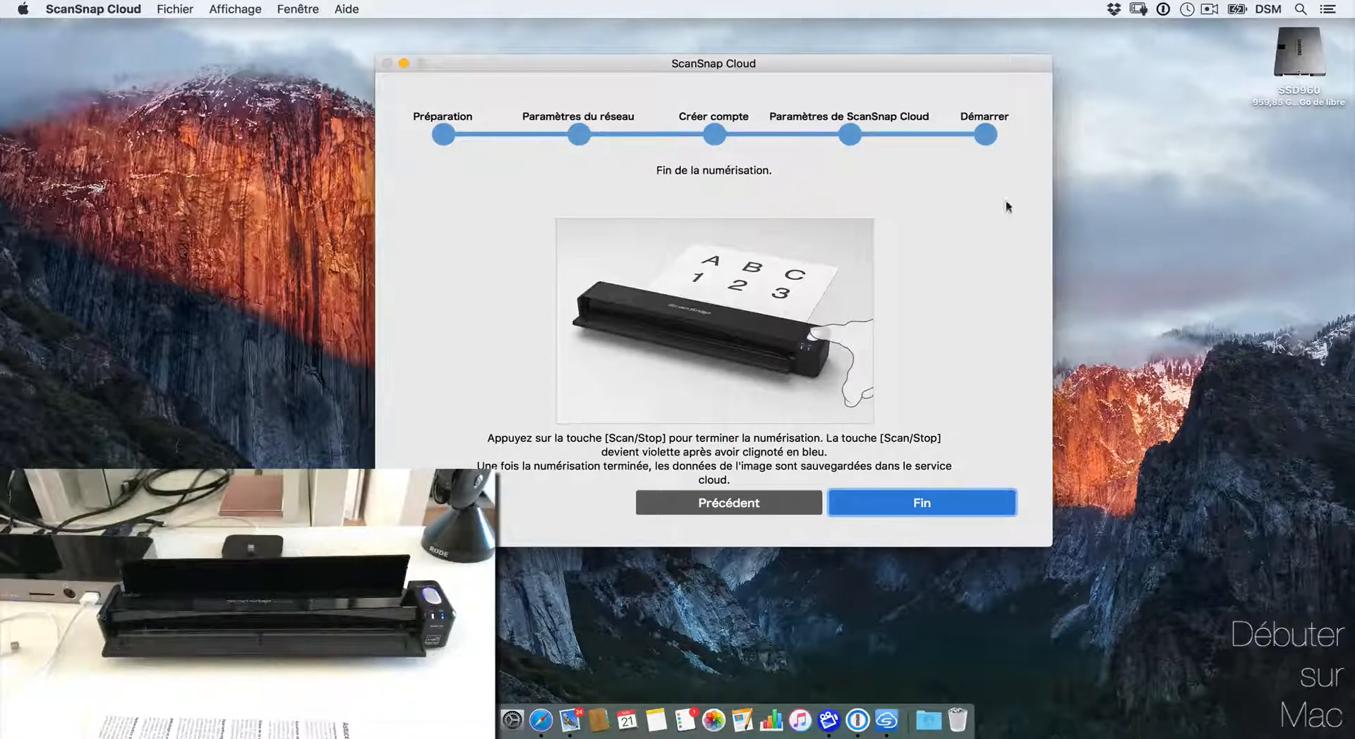
left_click(902, 494)
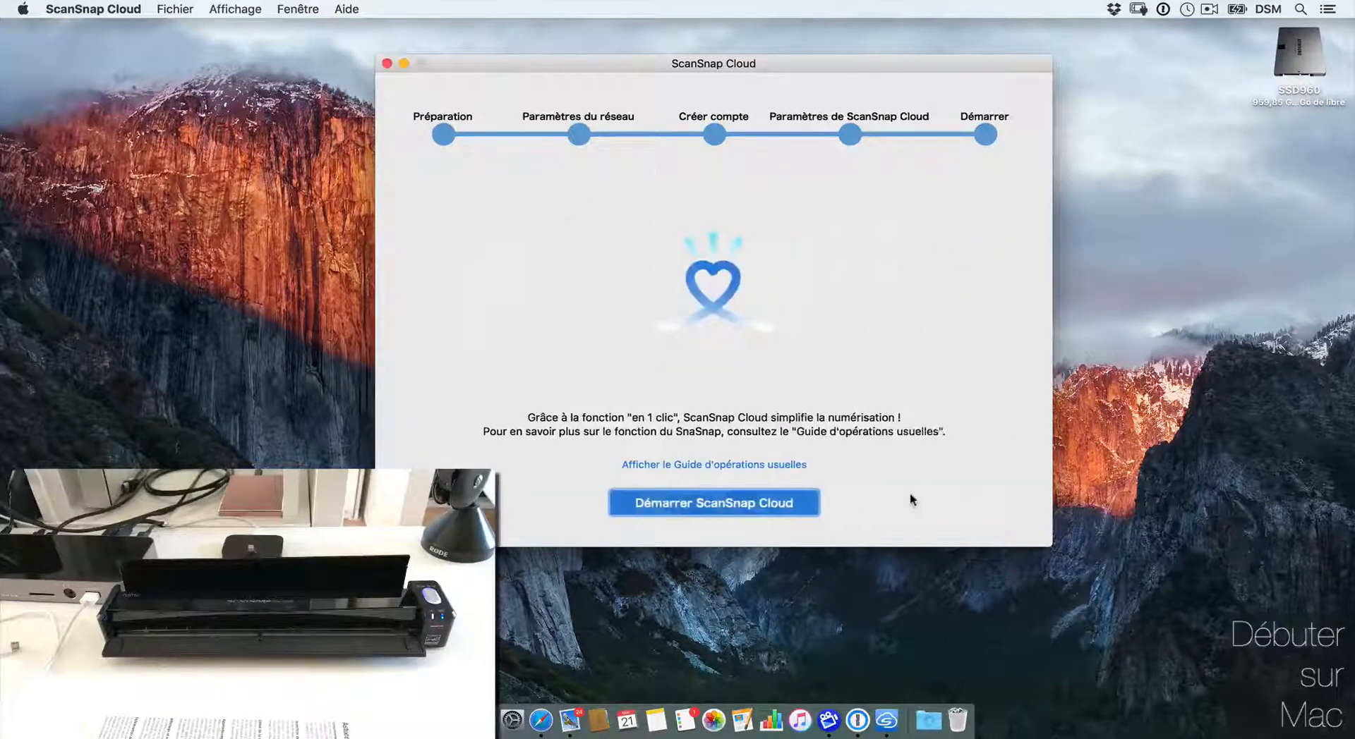
left_click(734, 503)
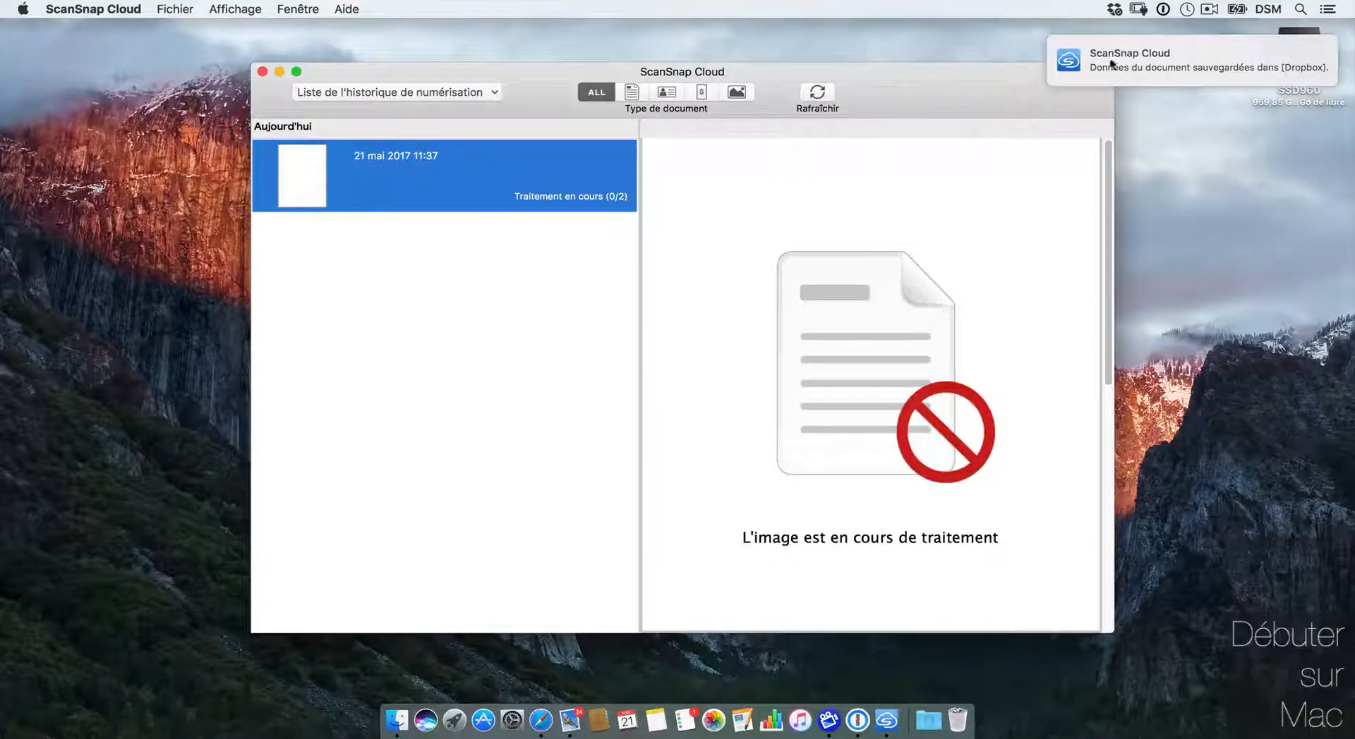
Step: Check the Dropbox save notification for 20170521_DRAGON and reposition the scan history window
left_click(1122, 60)
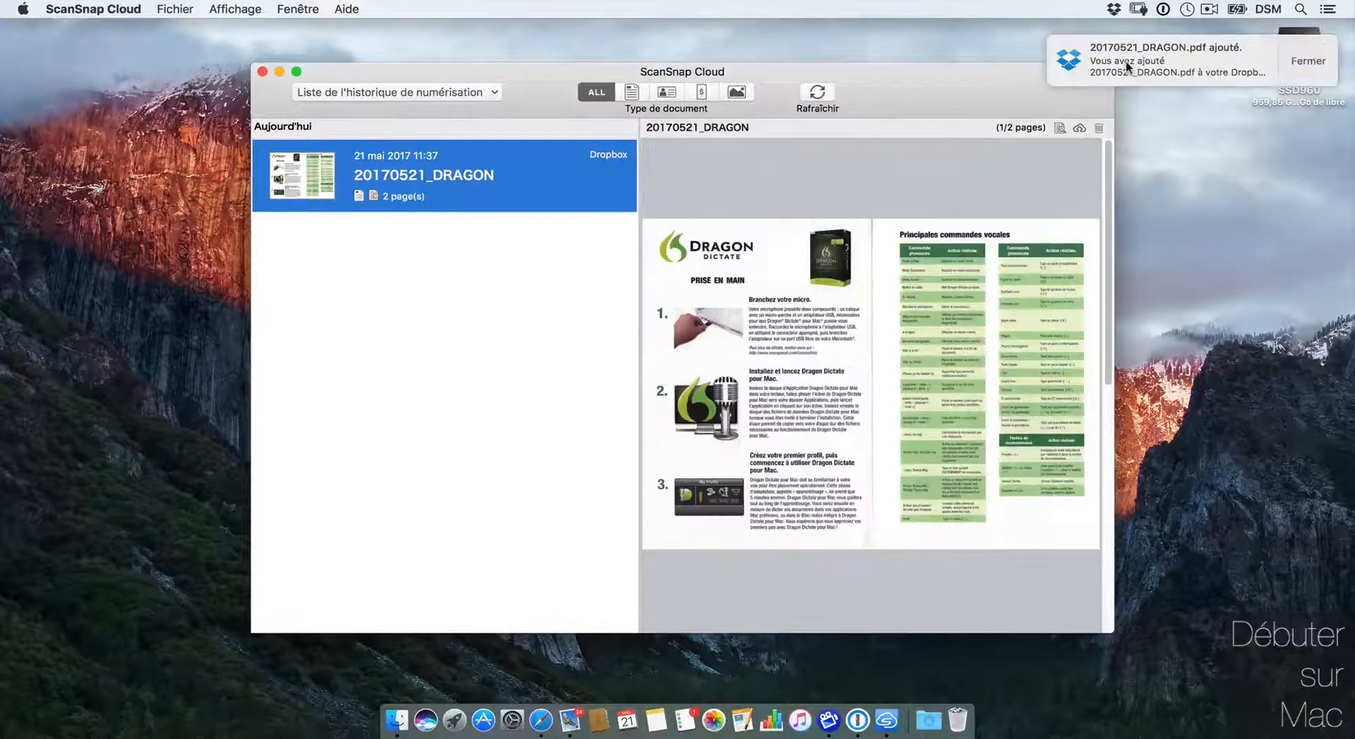
left_click(1136, 56)
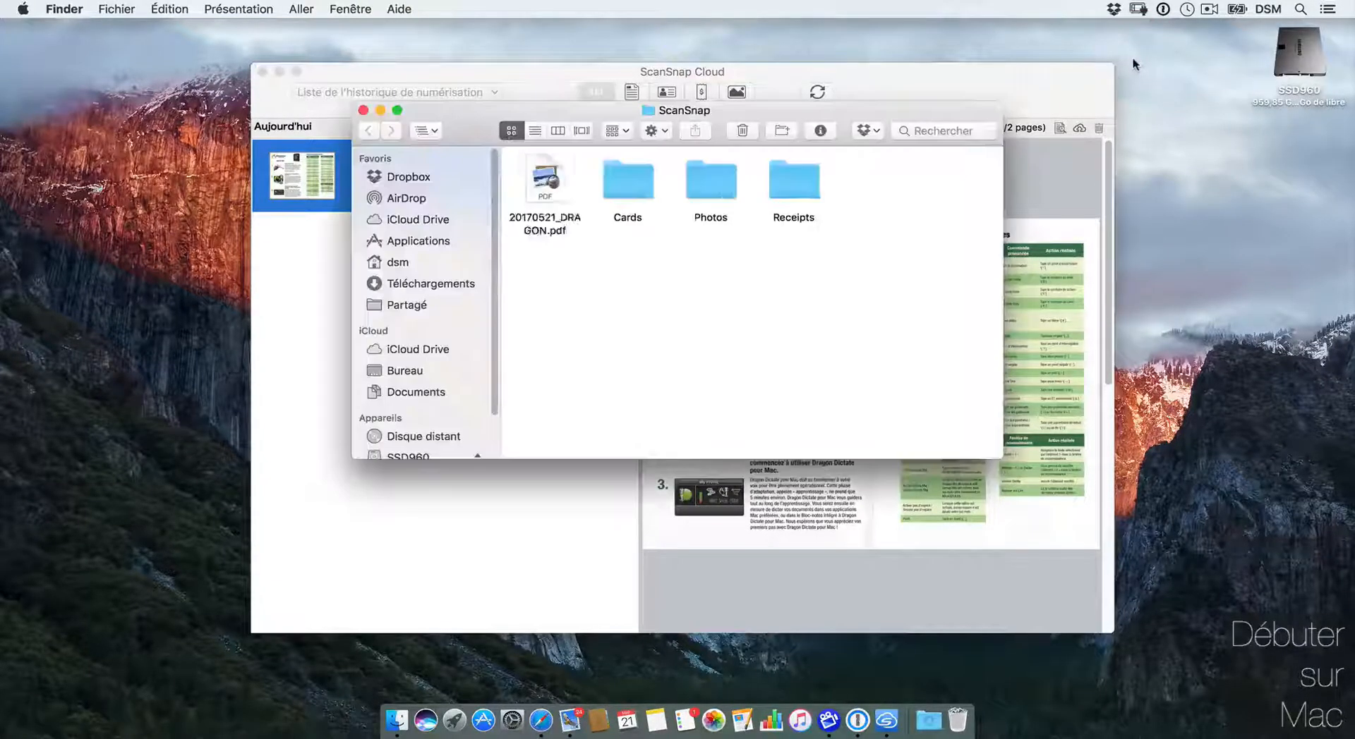
left_click(597, 267)
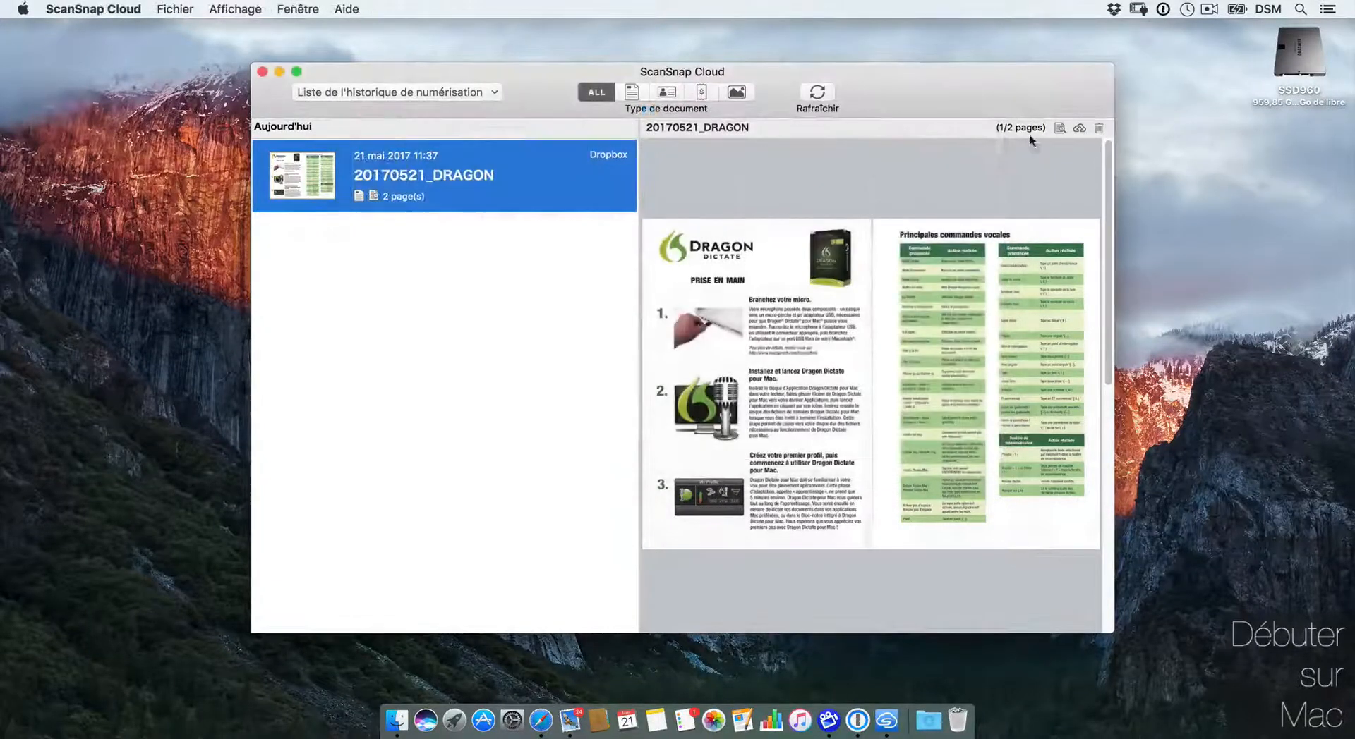
left_click_drag(1065, 86, 1112, 53)
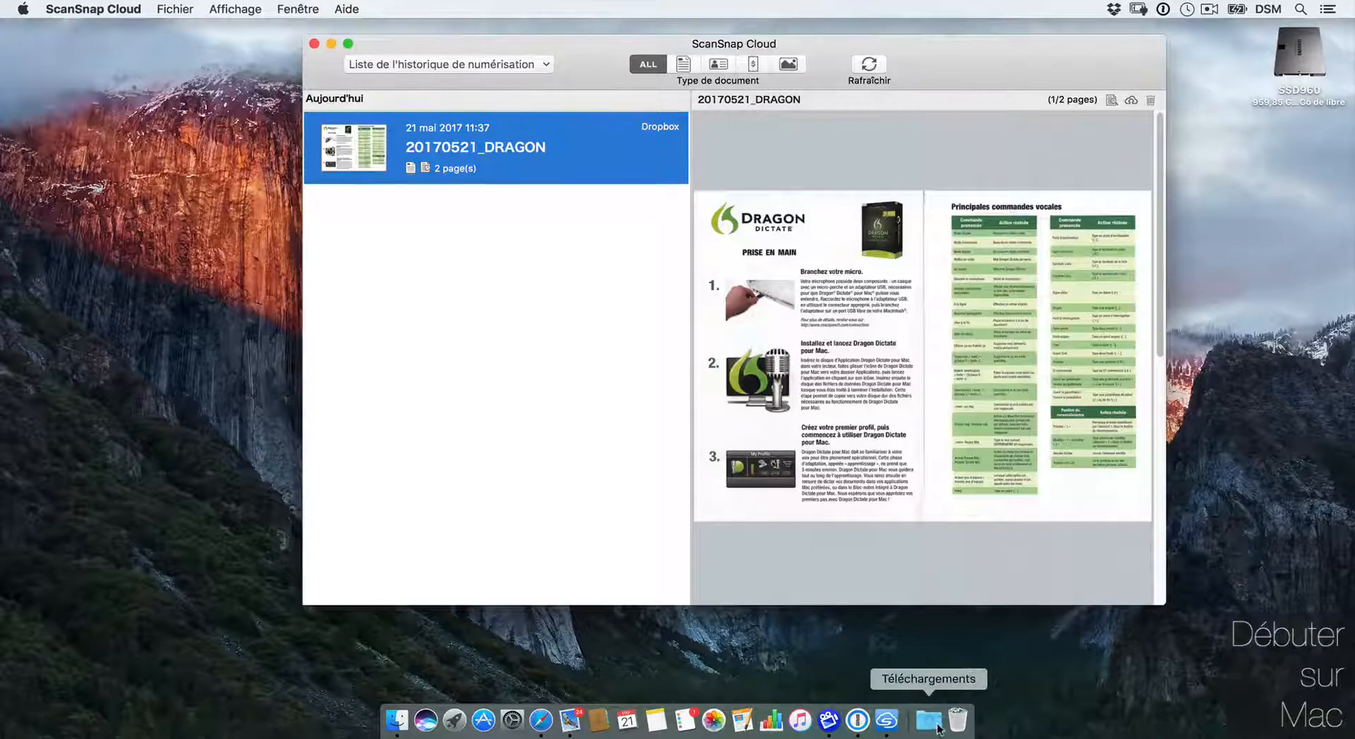
Step: Find 20170521_DRAGON.pdf in Finder under Dropbox > ScanSnap
left_click(397, 723)
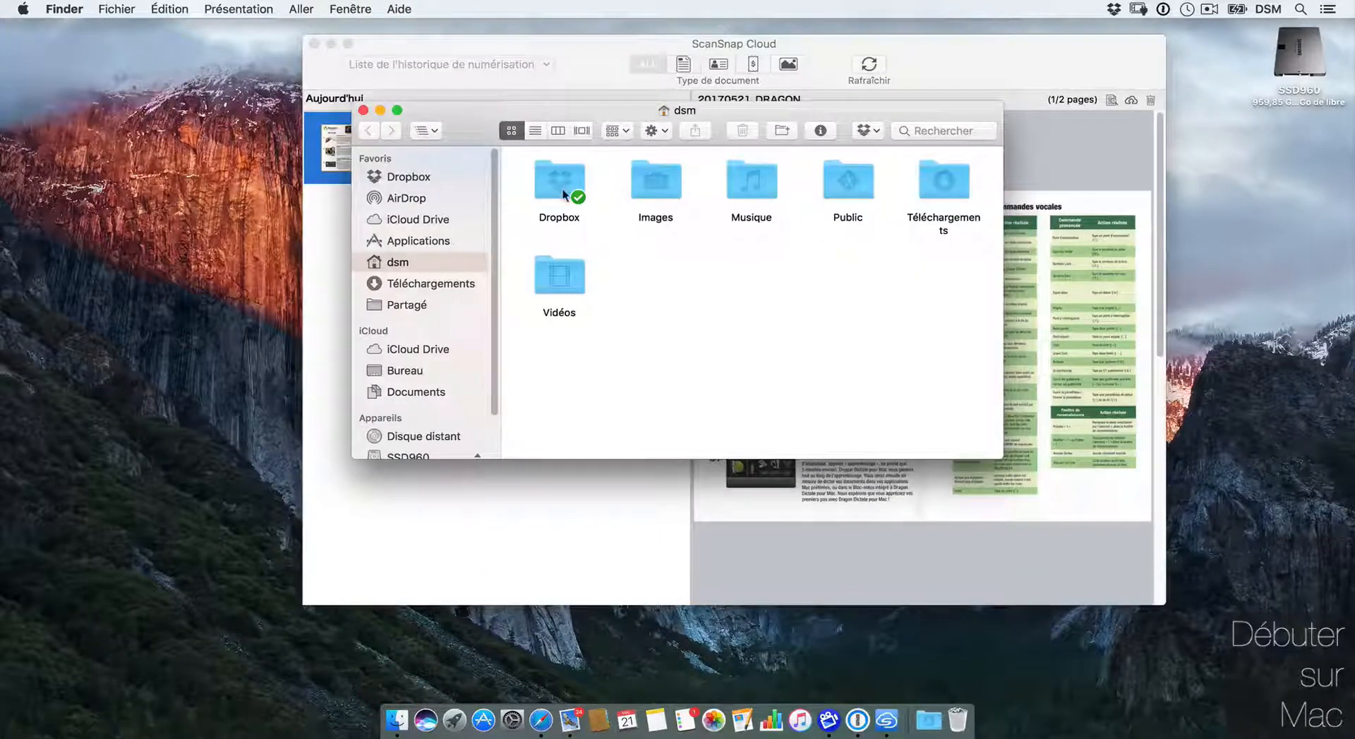
double_click(565, 194)
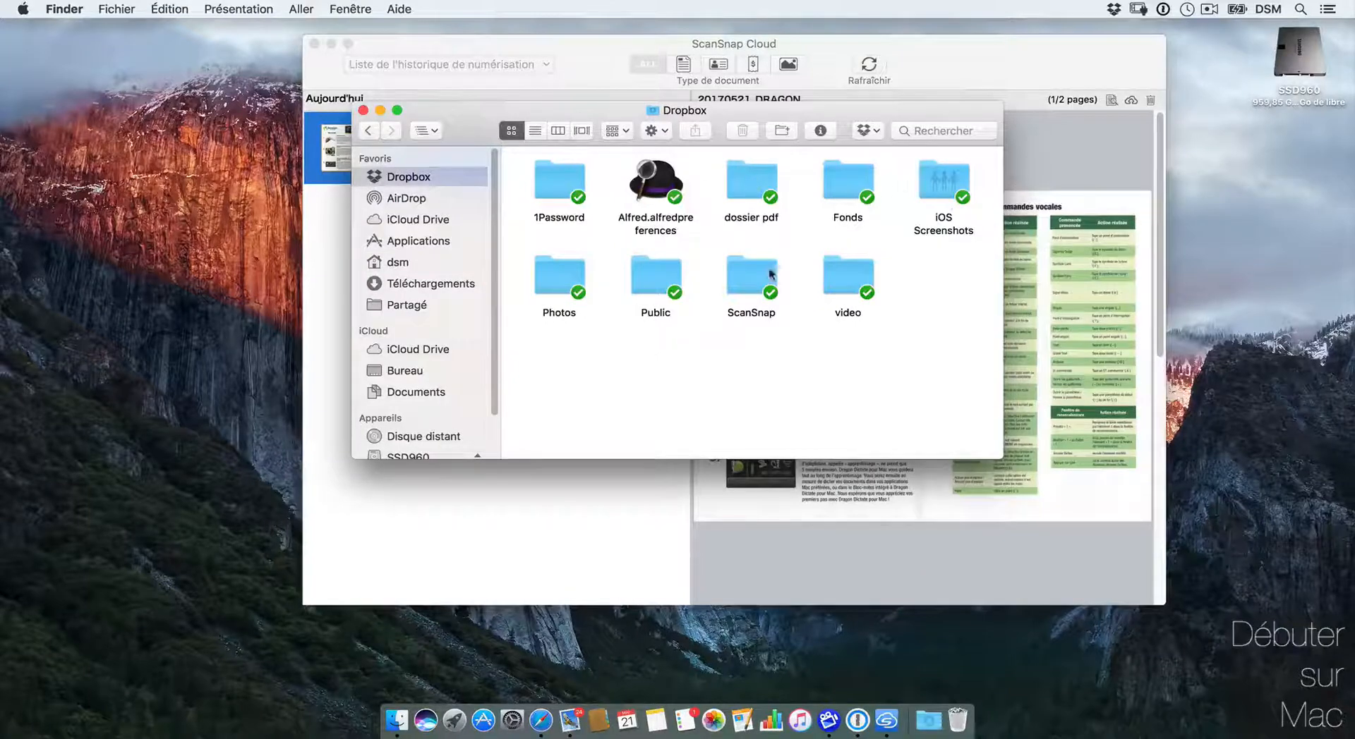
double_click(753, 279)
left_click(551, 172)
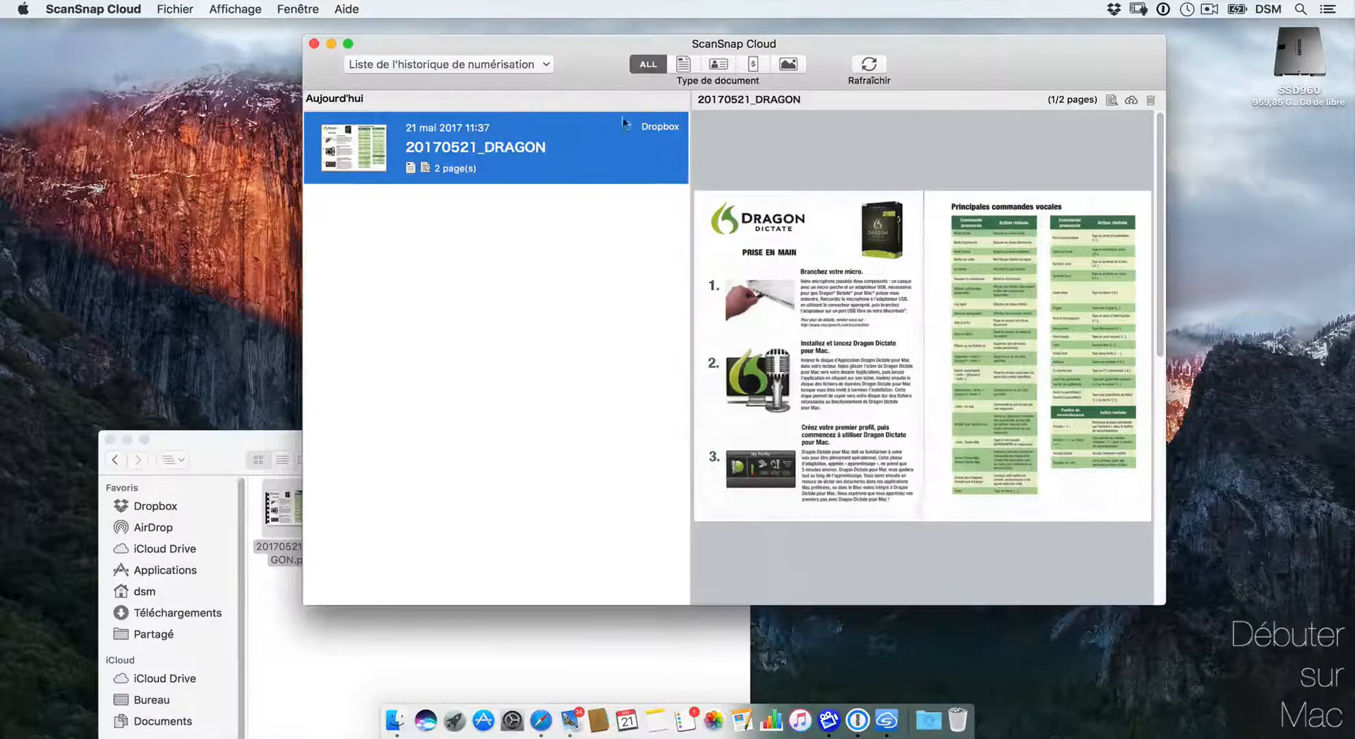
right_click(581, 138)
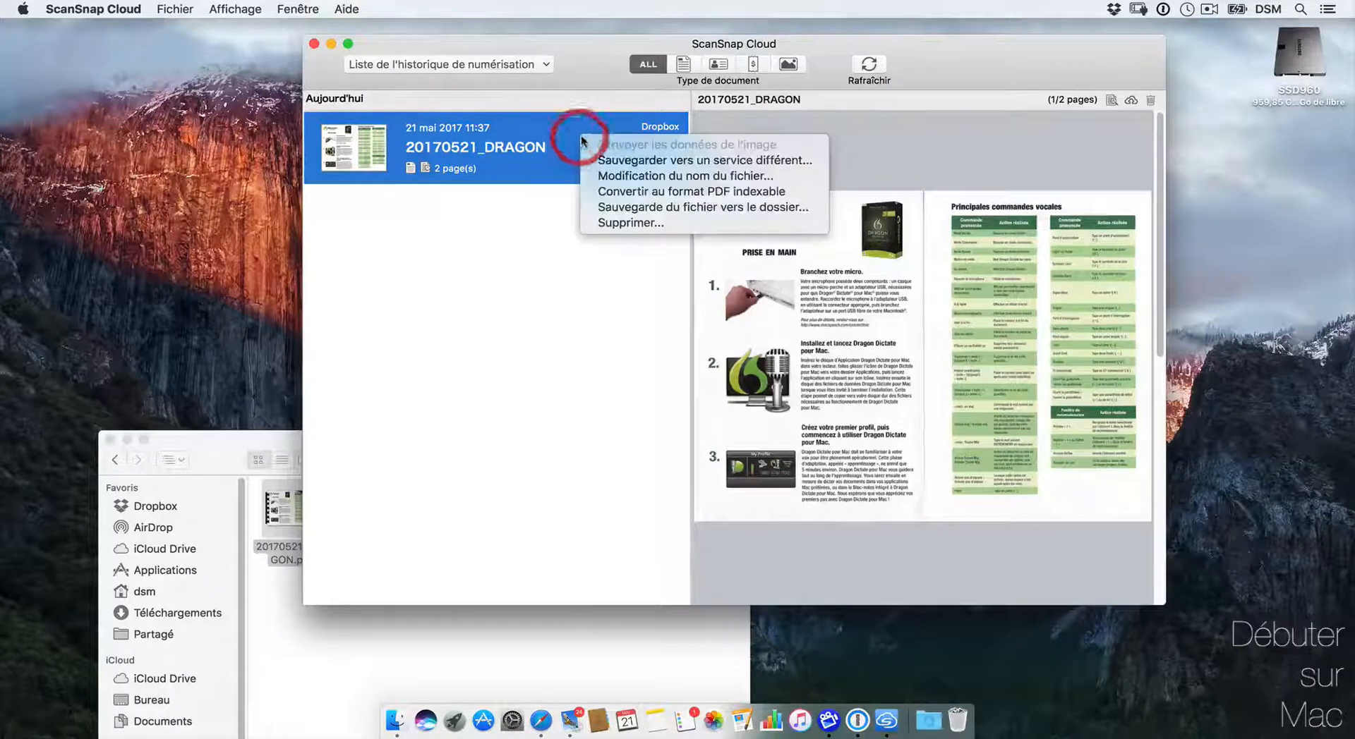
left_click(671, 160)
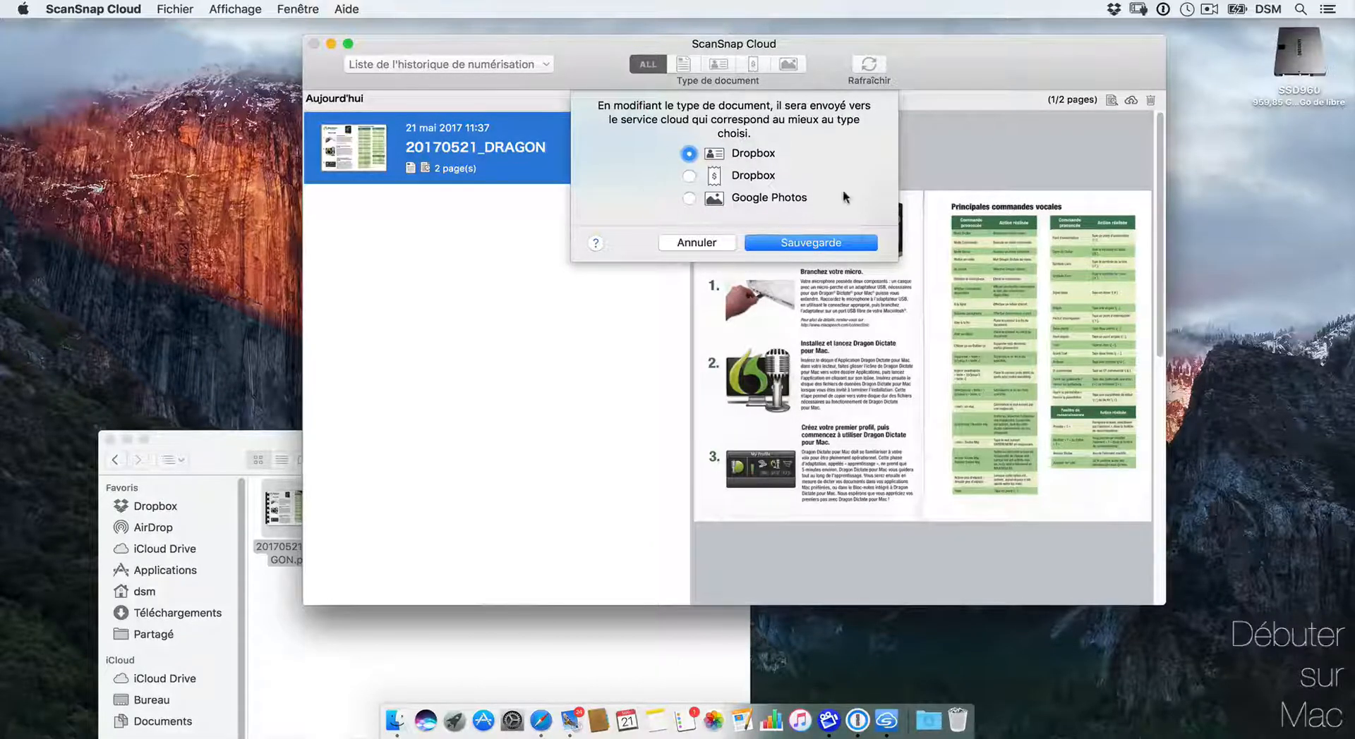
left_click(710, 241)
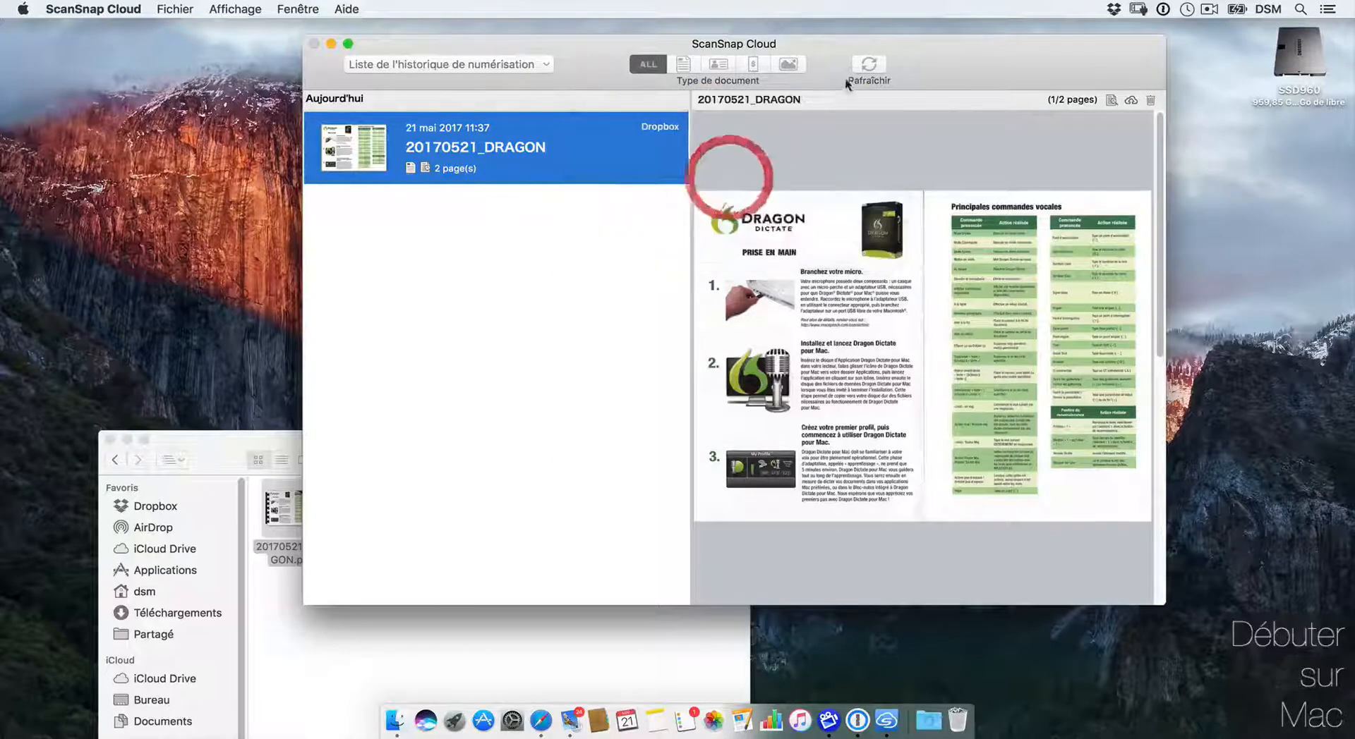
Step: Convert the DRAGON scan to an indexable PDF and return to the ScanSnap folder
right_click(616, 143)
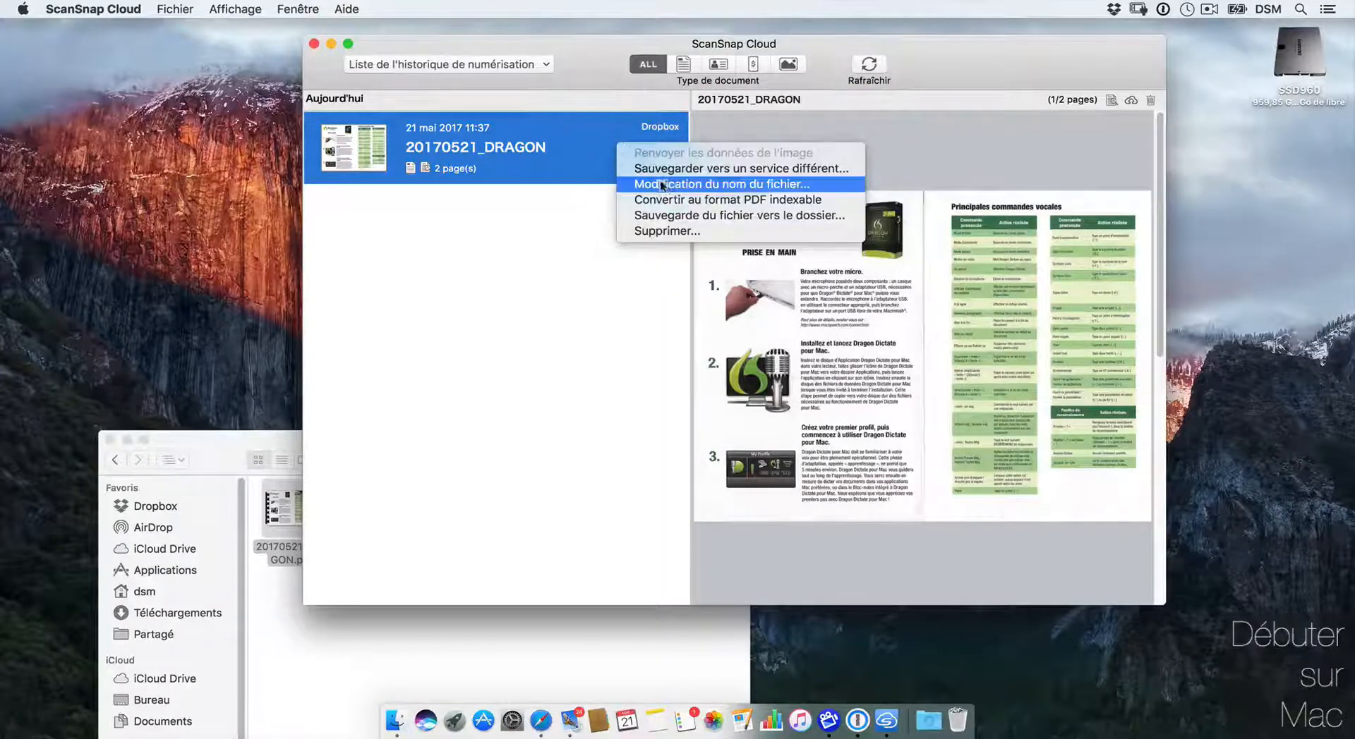
left_click(697, 201)
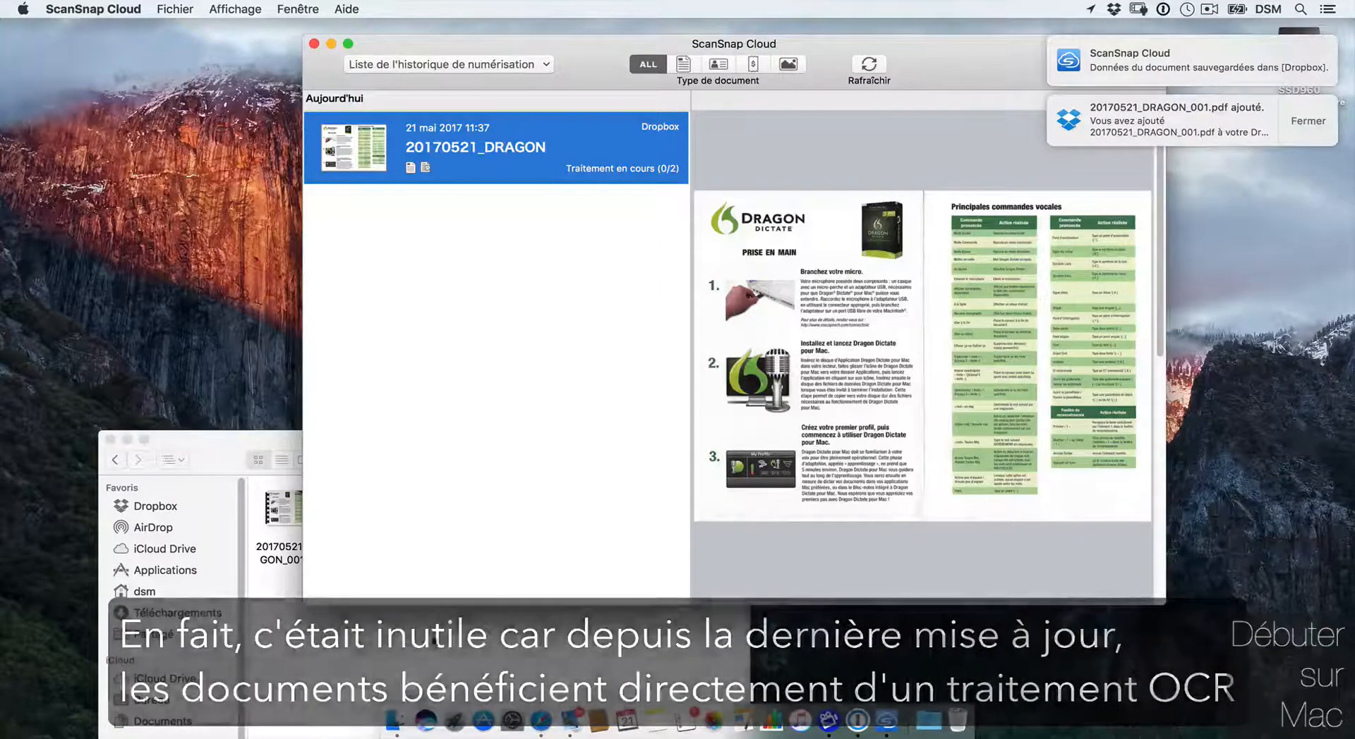
left_click(433, 635)
Step: Open 20170521_DRAGON_001.pdf in Preview and select its voice-command table and paragraph text
left_click_drag(537, 373, 726, 203)
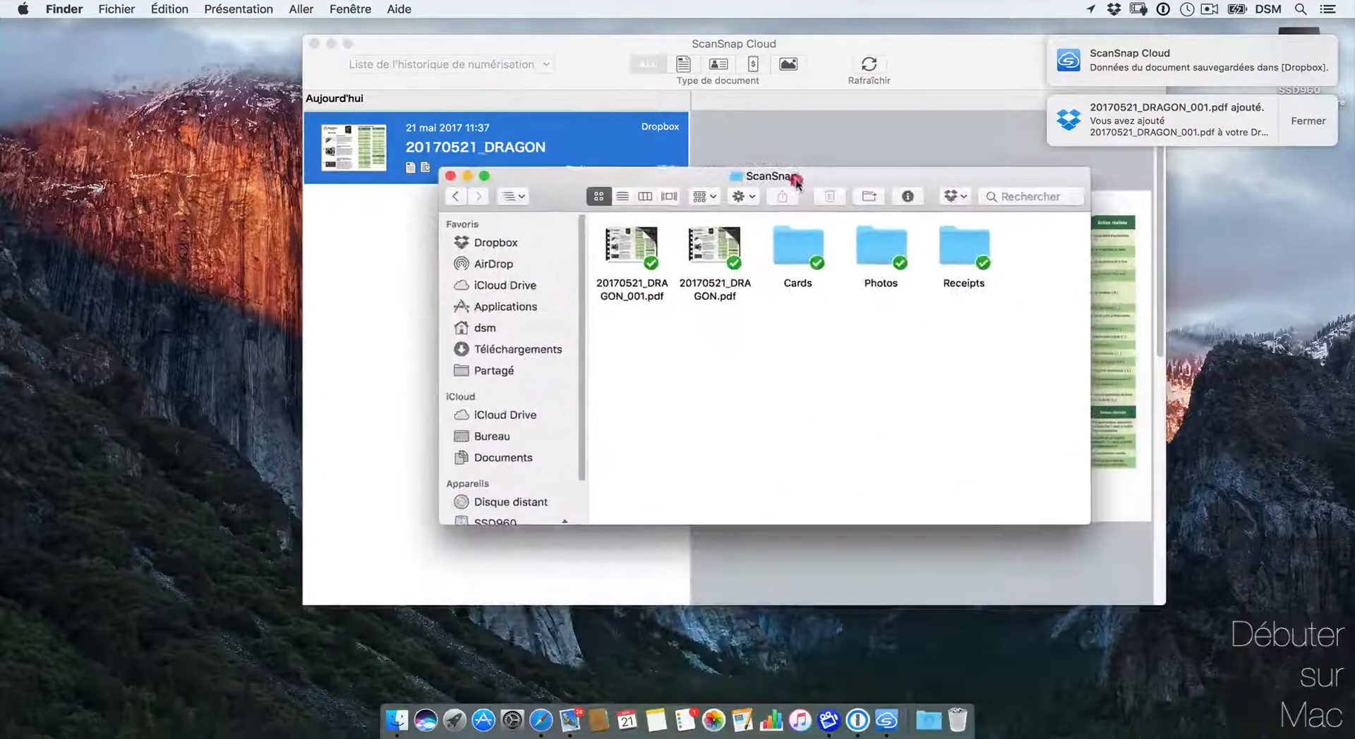
double_click(630, 246)
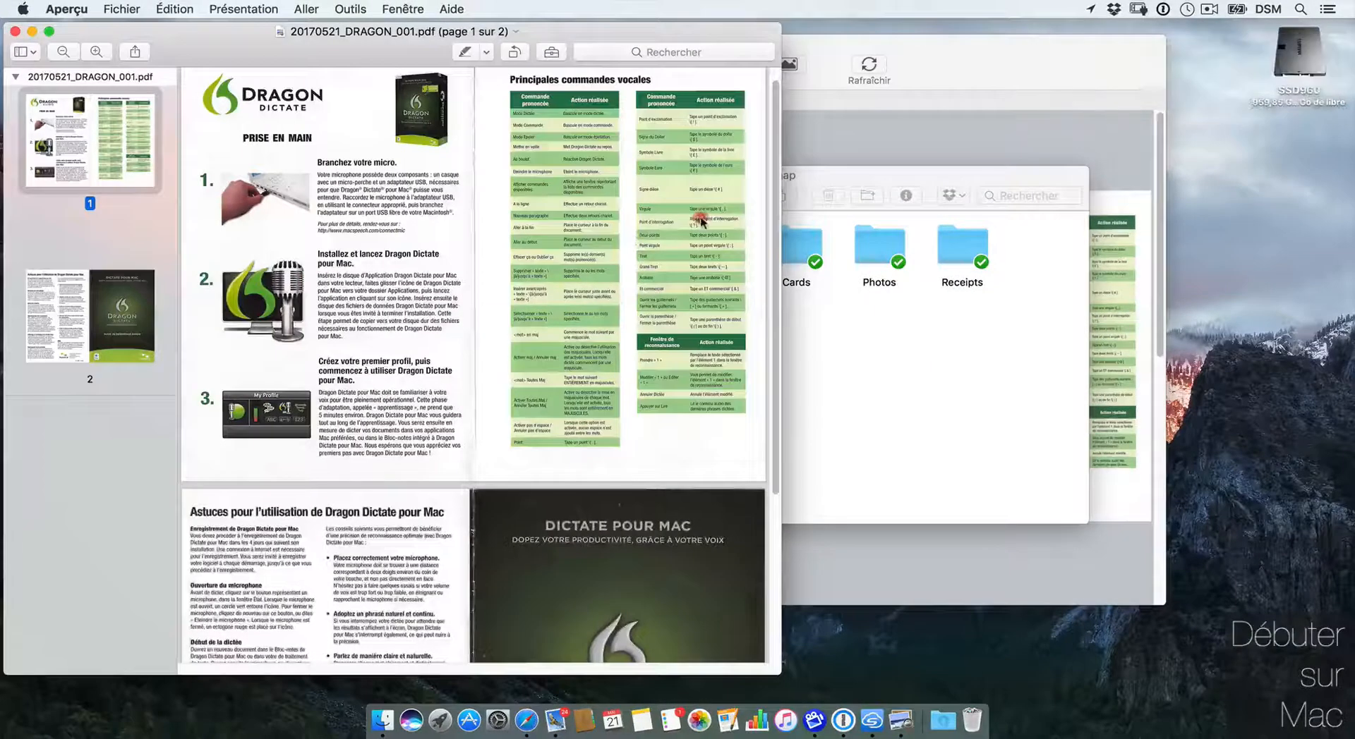
left_click_drag(701, 221, 657, 302)
left_click_drag(317, 253, 490, 353)
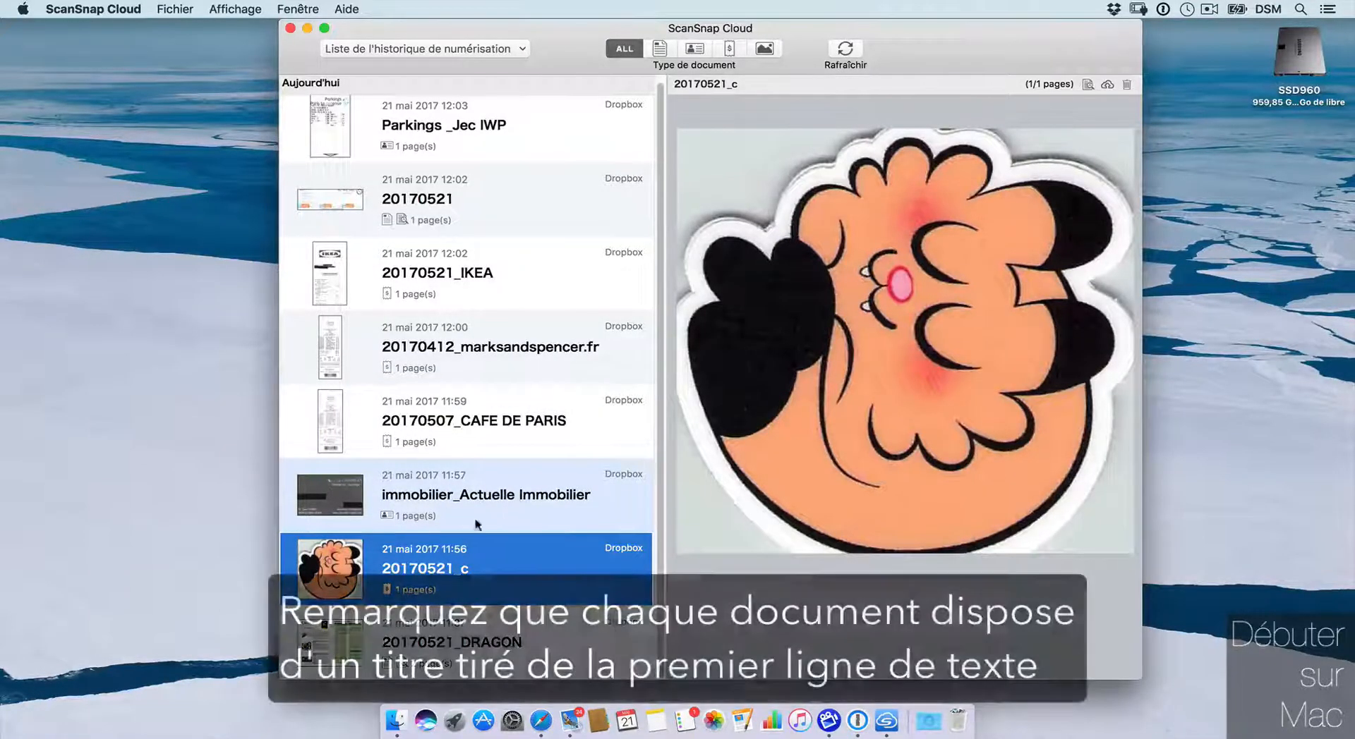
left_click(457, 427)
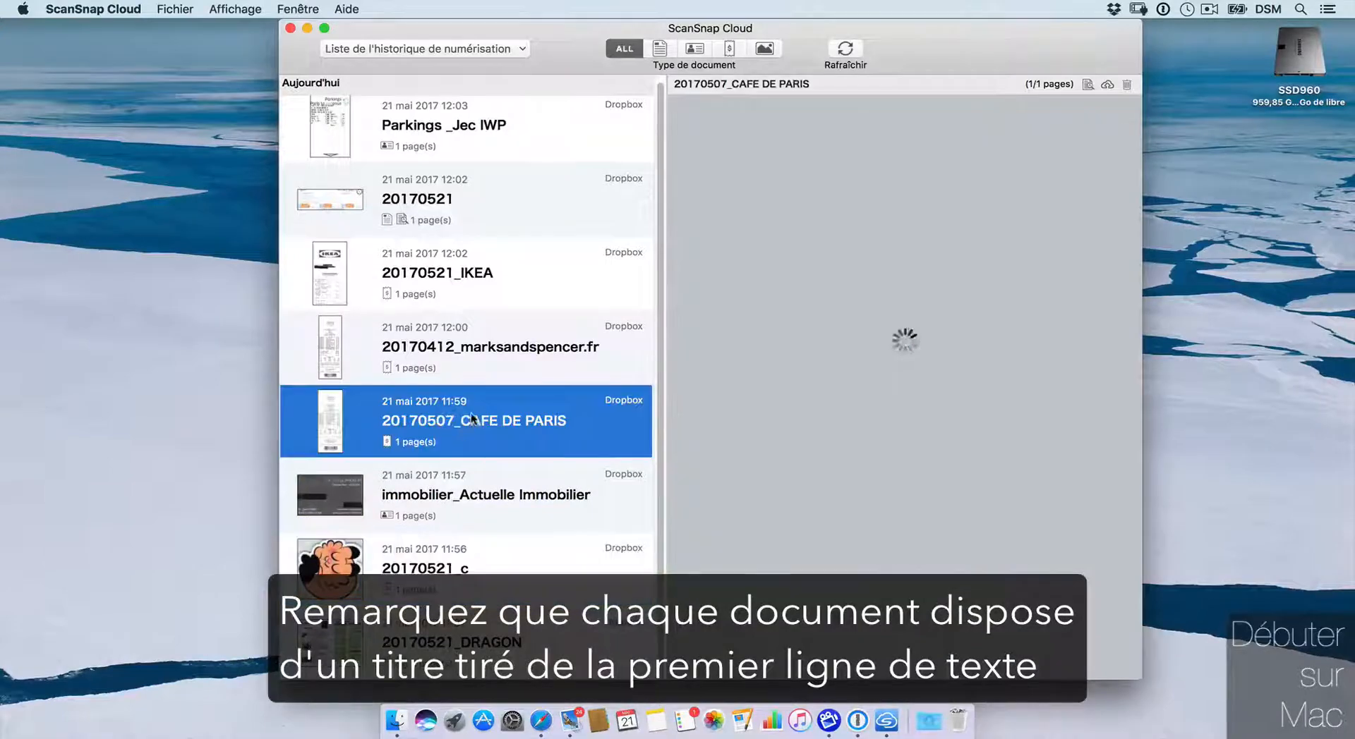
left_click(533, 349)
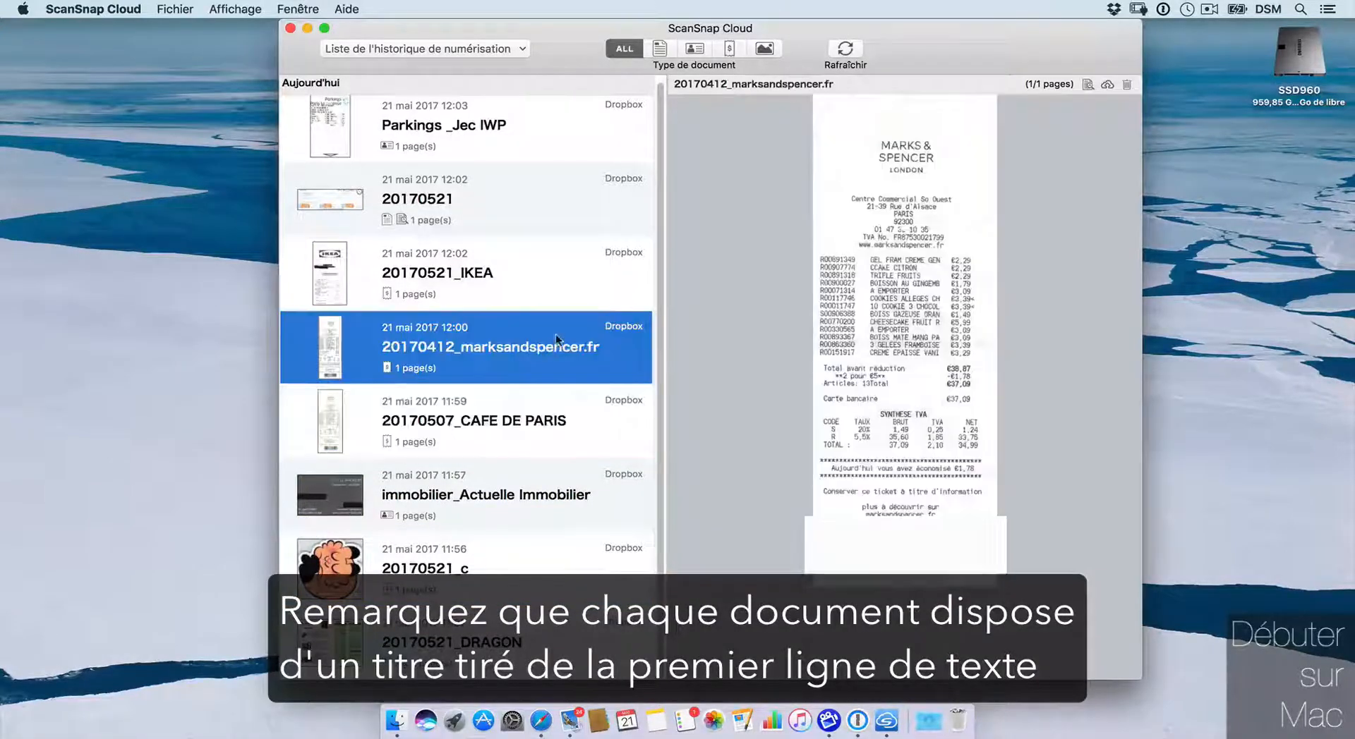
left_click(591, 299)
left_click(523, 189)
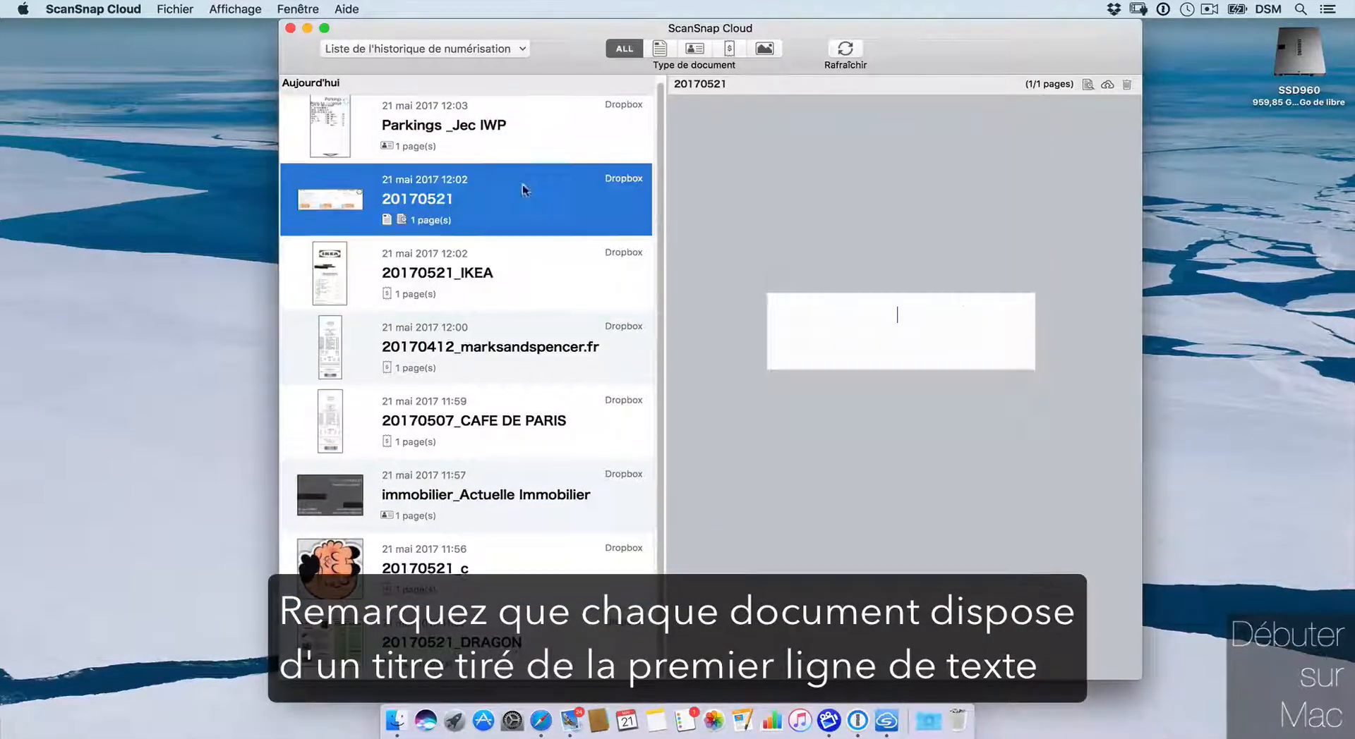
left_click(630, 127)
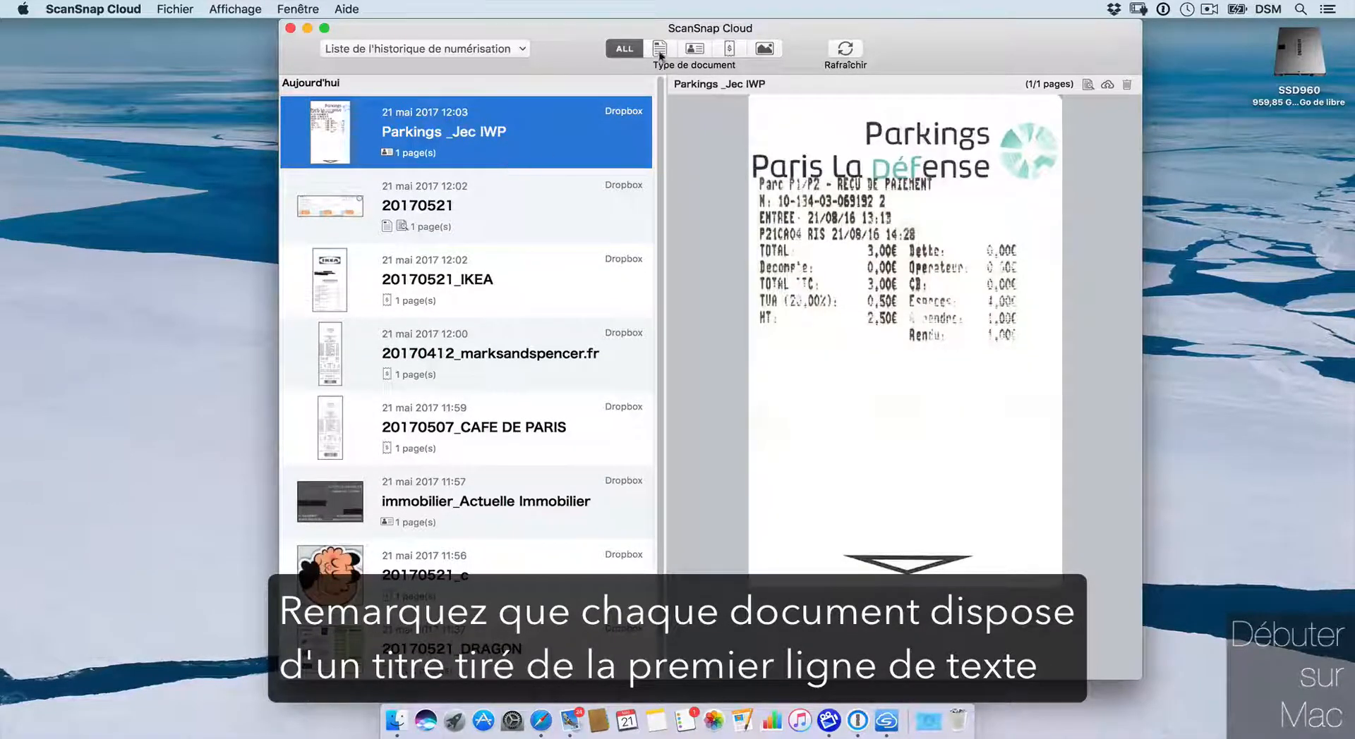
left_click(660, 53)
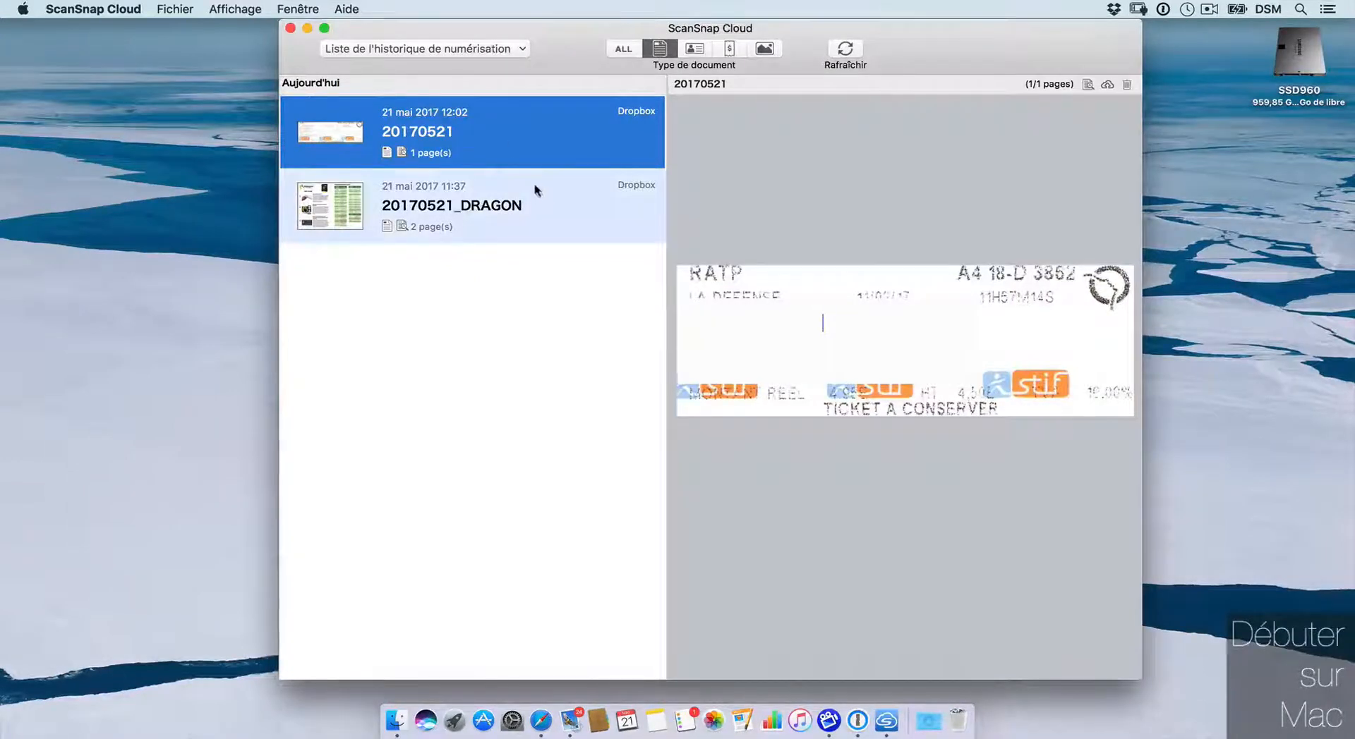
left_click(694, 48)
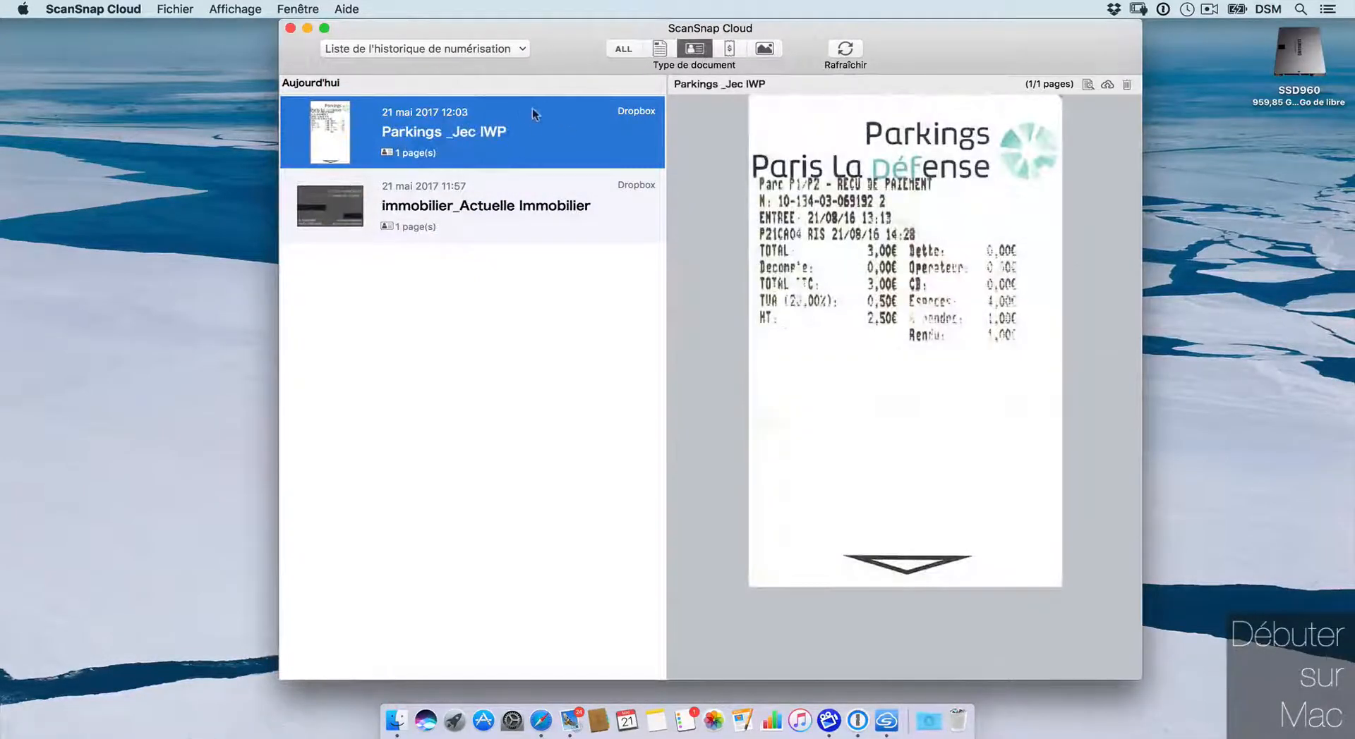
left_click(729, 48)
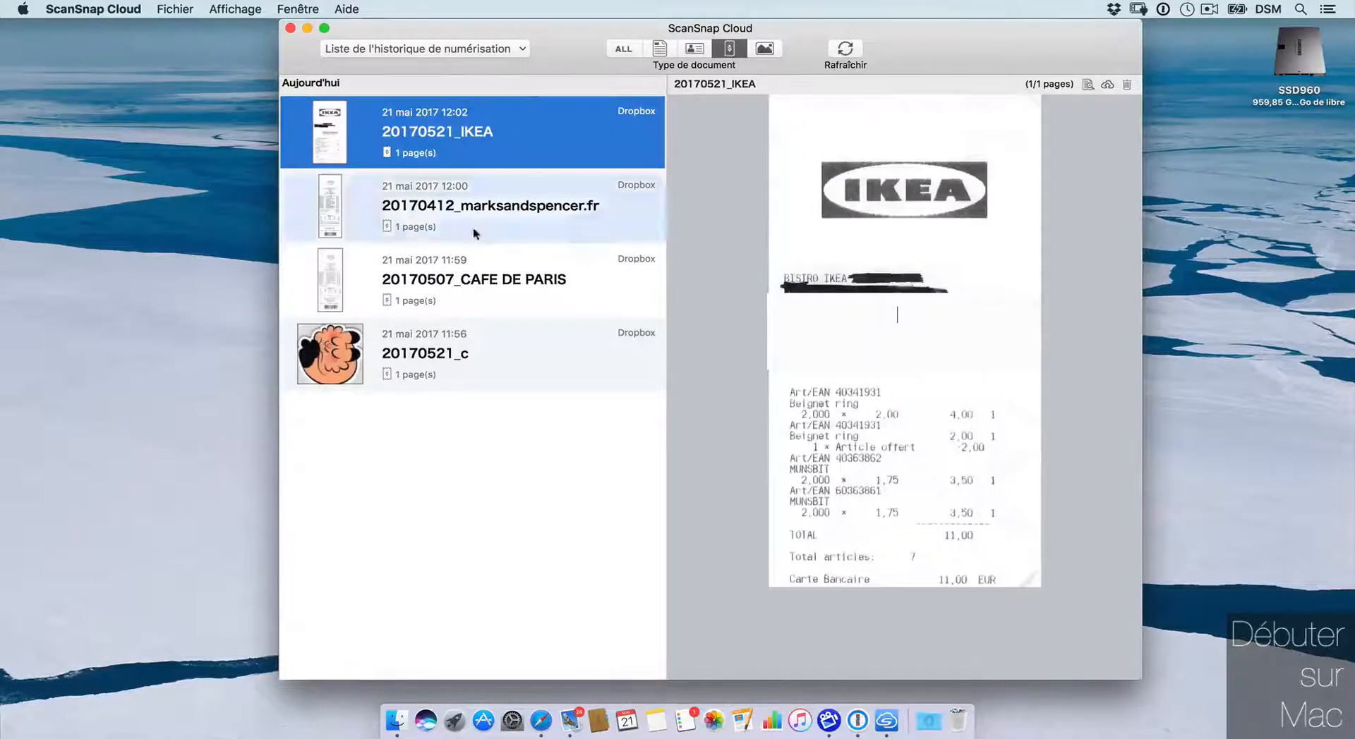
left_click(764, 47)
left_click(622, 46)
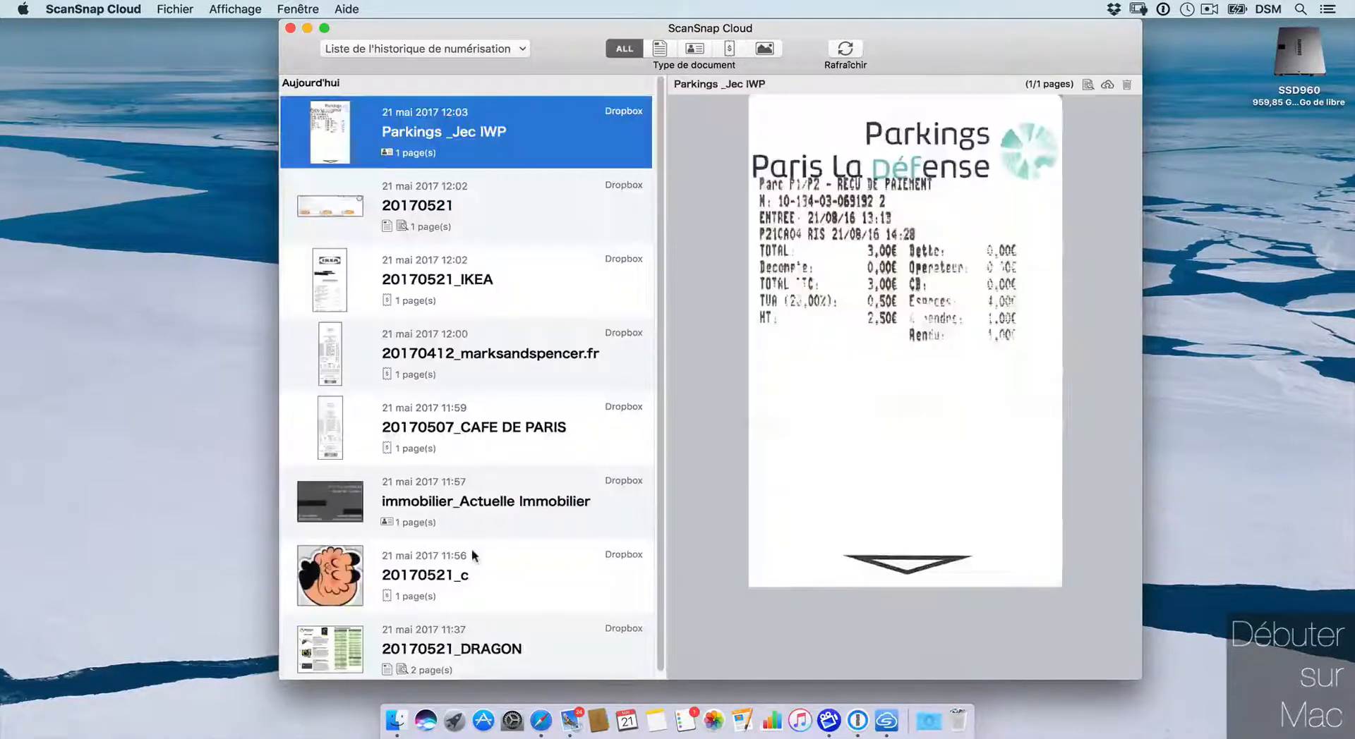
left_click(466, 586)
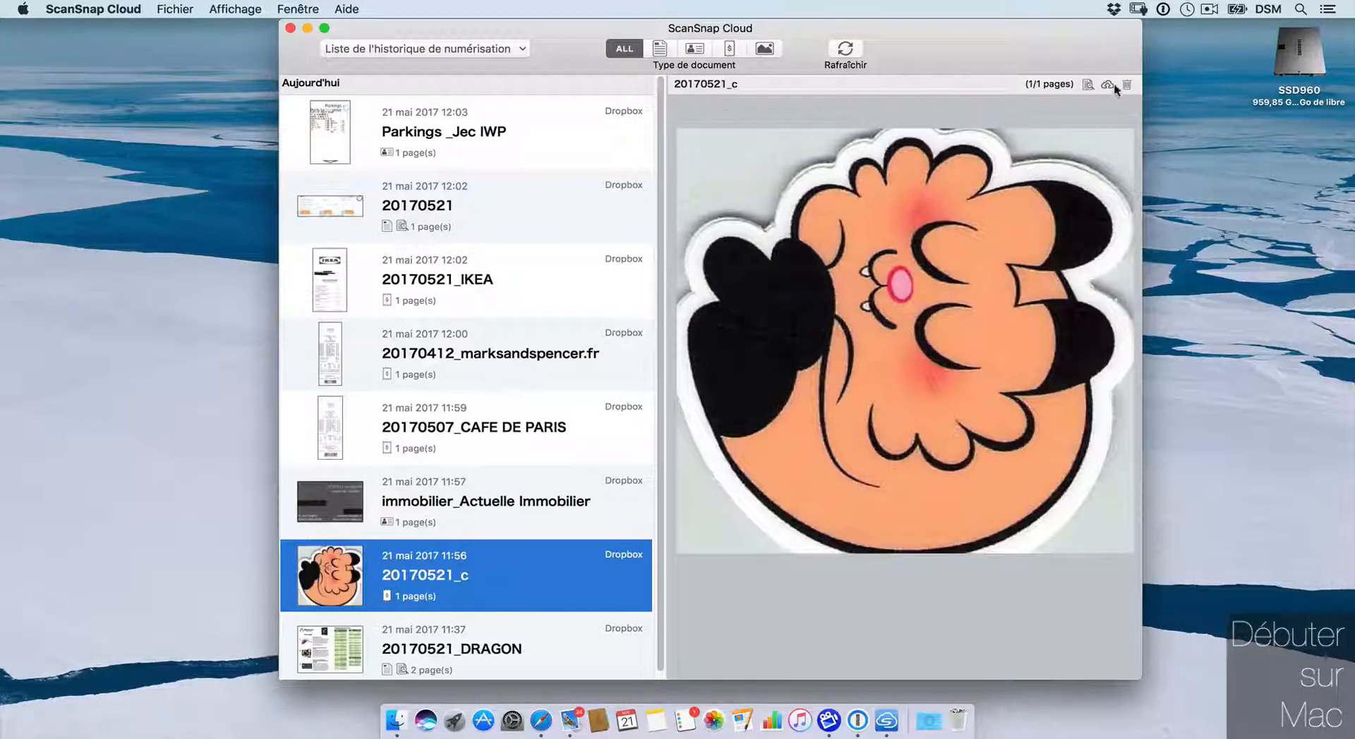
Step: Refile the cartoon scan as a photo to Google Photos and view it in Safari
left_click(1111, 85)
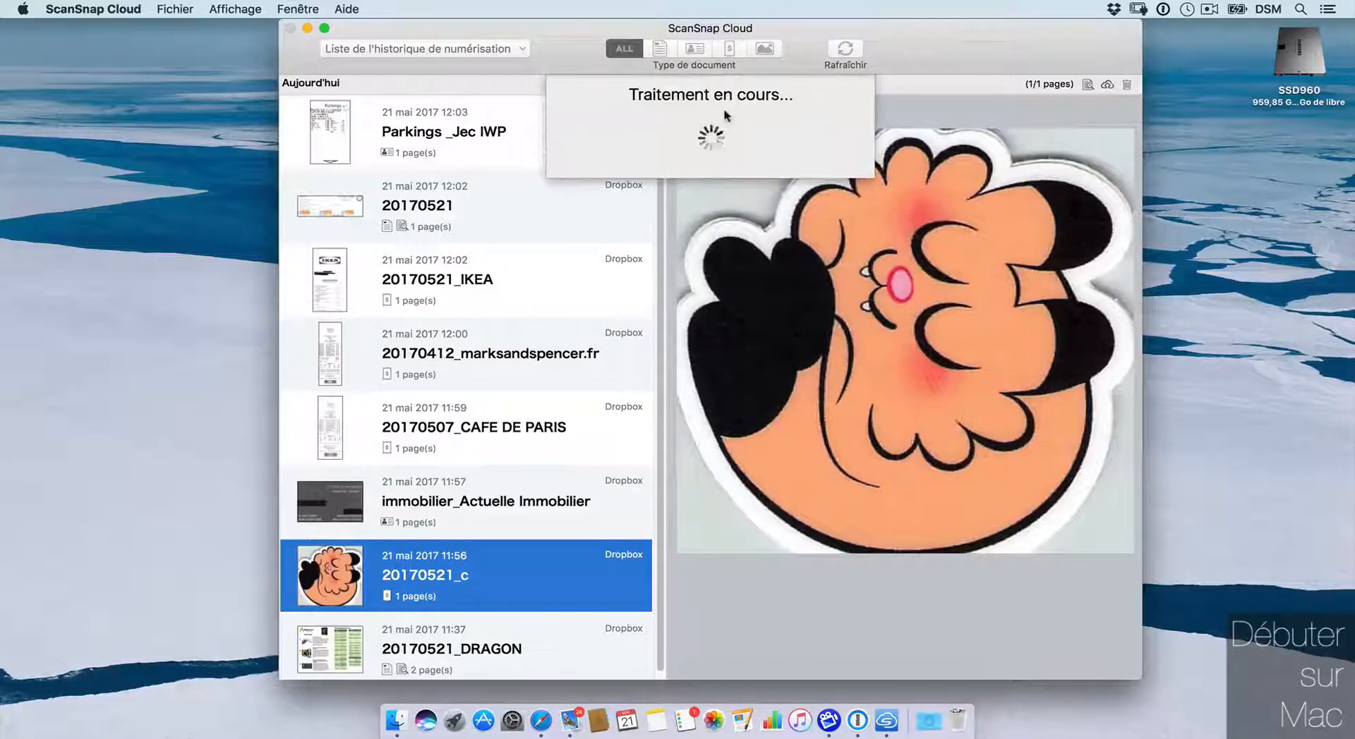
left_click(771, 228)
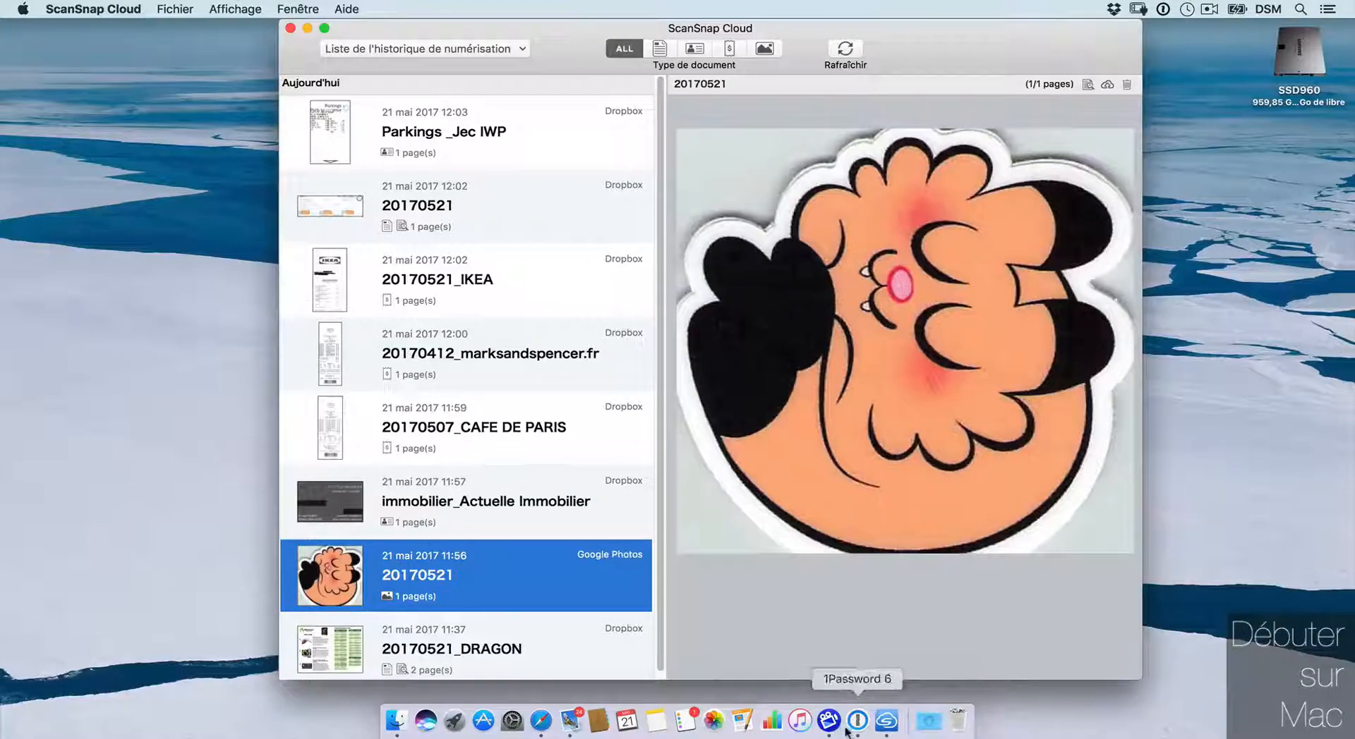
left_click(541, 721)
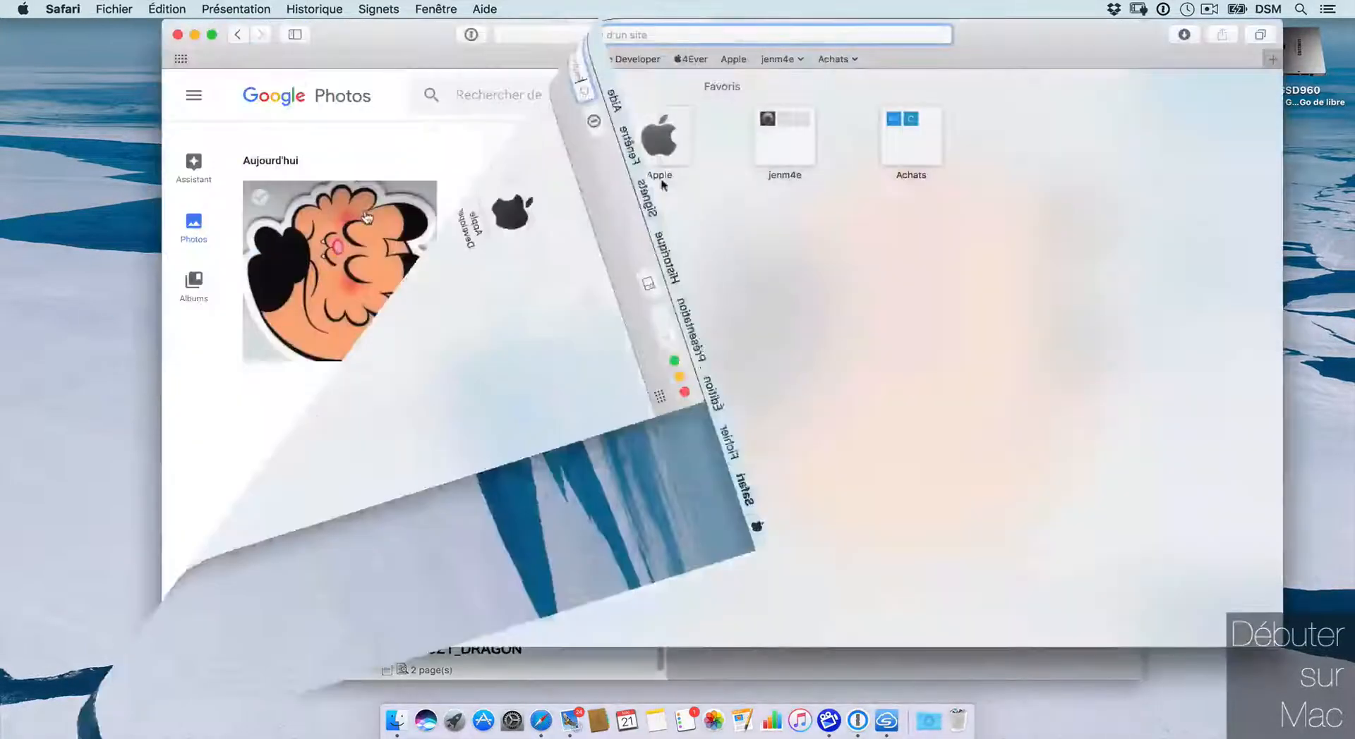
left_click(392, 188)
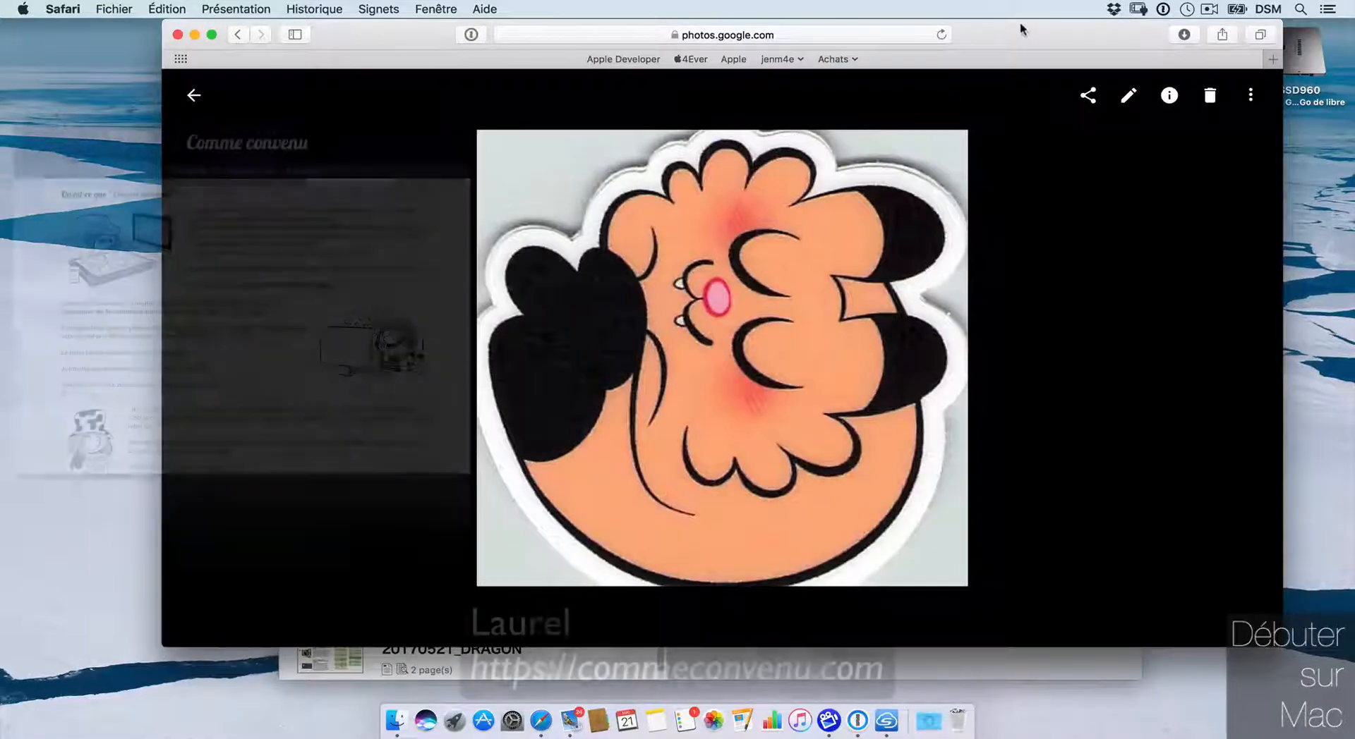
Step: Shift the Safari window showing the uploaded cartoon photo slightly left
left_click_drag(1019, 23, 1011, 20)
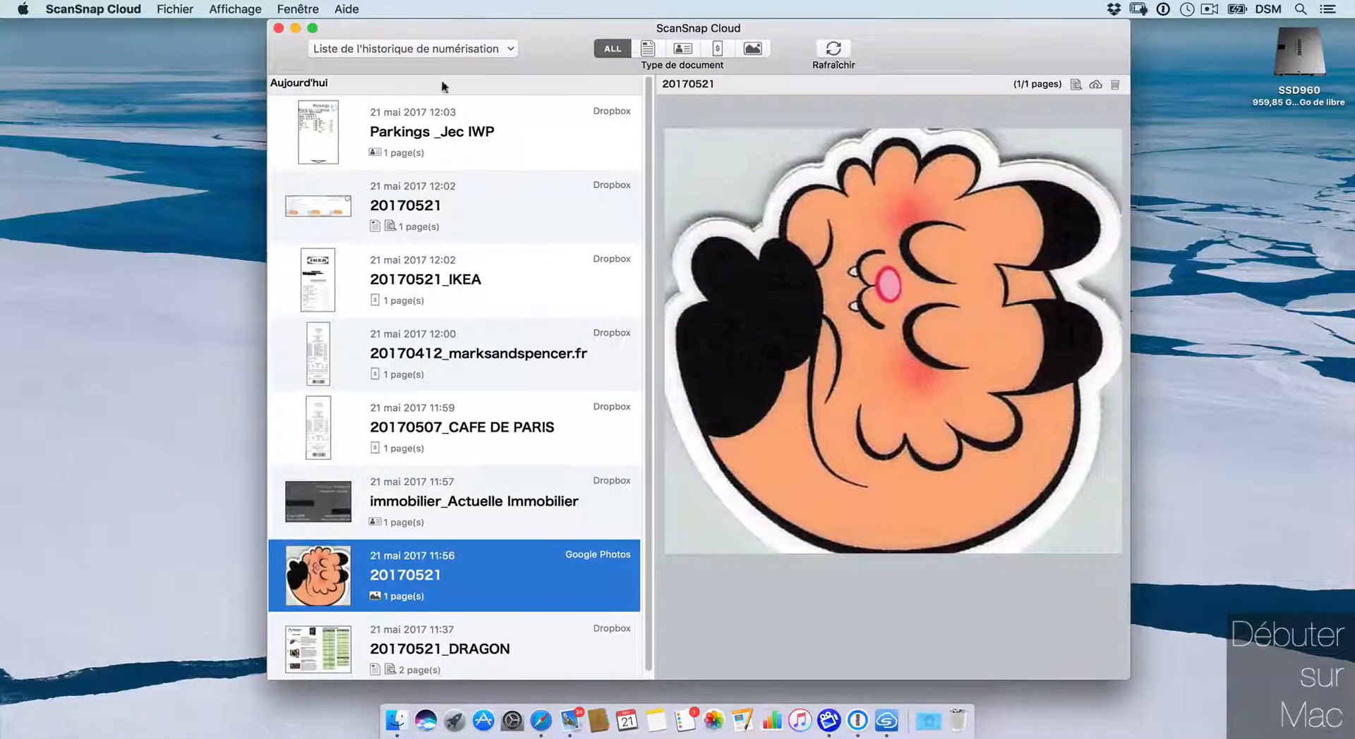
Step: Nudge the ScanSnap Cloud history window into place and scroll the scan list
left_click_drag(596, 30, 593, 30)
scroll(639, 112, "down", 1)
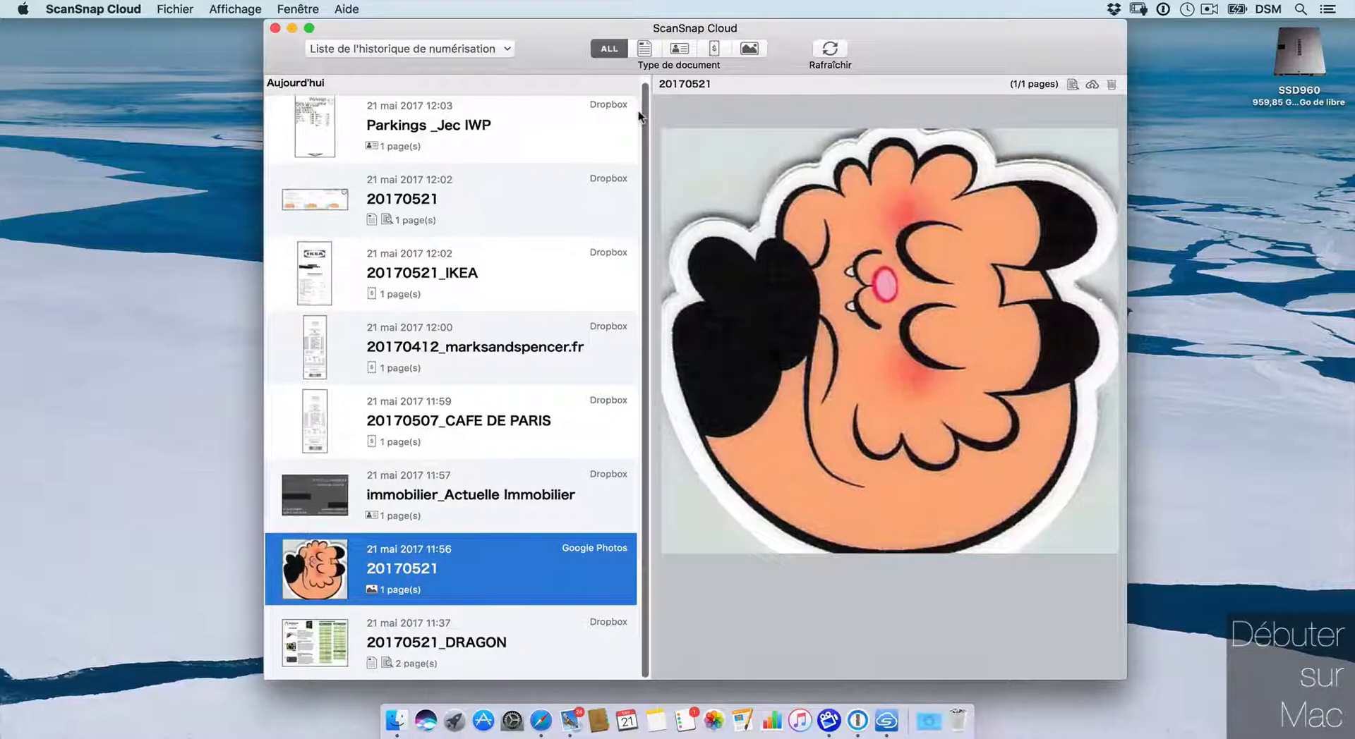
left_click_drag(884, 33, 881, 32)
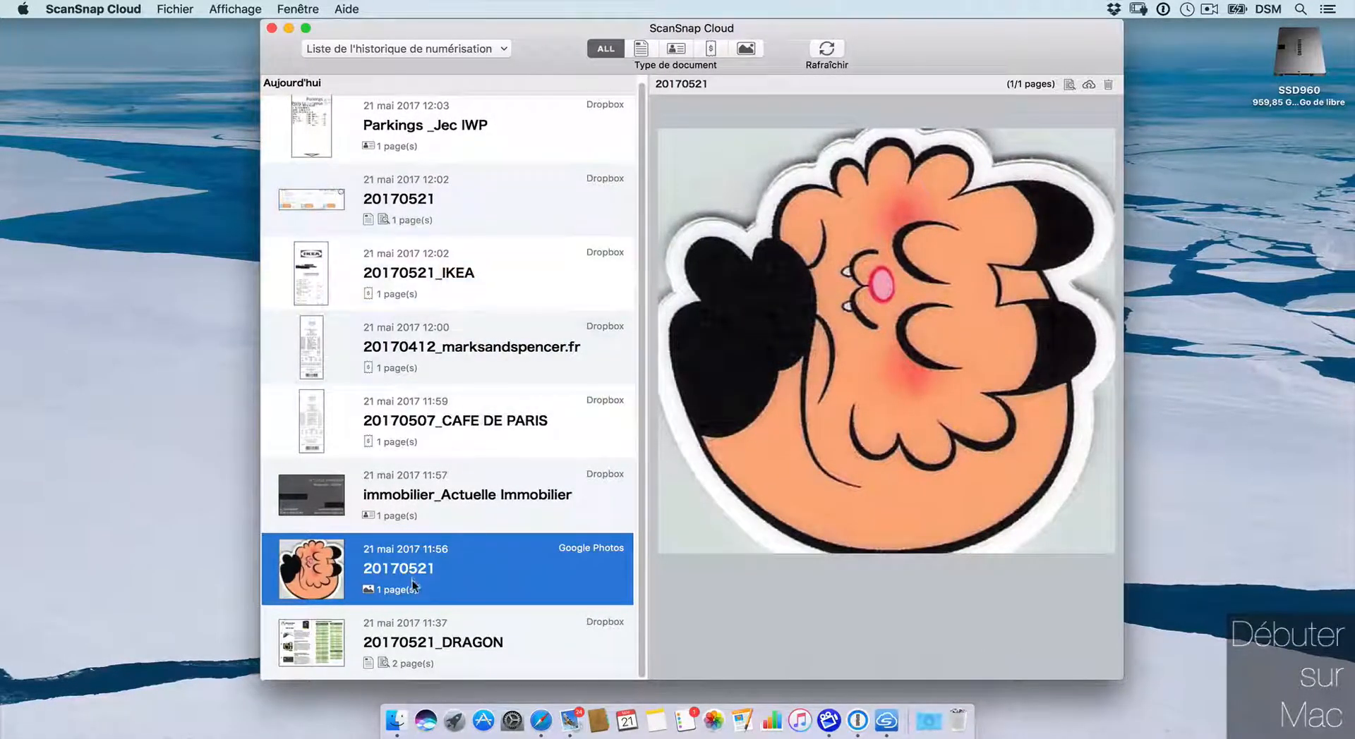
left_click_drag(916, 45, 919, 45)
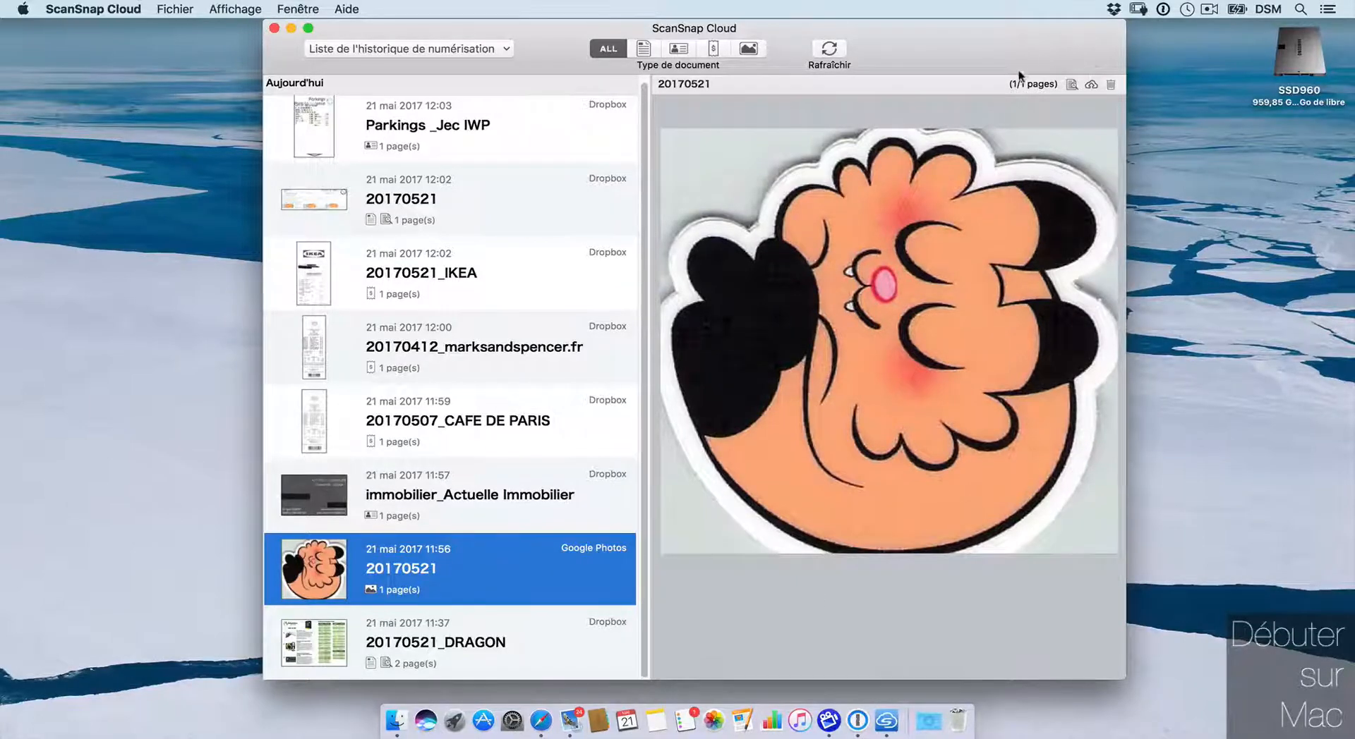
left_click_drag(1037, 44, 1057, 36)
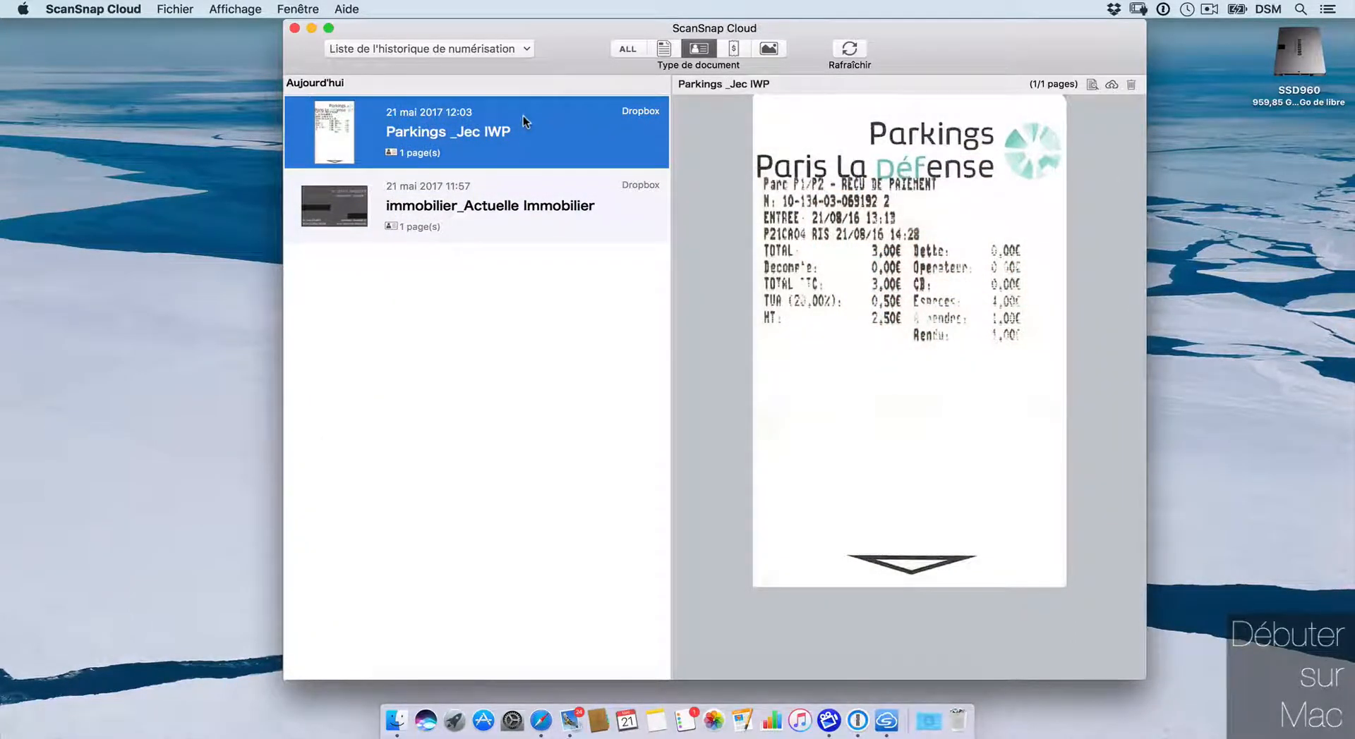
Step: Resend the Parkings scan to Dropbox as receipt 20160121_Parkings and open its Receipts folder
right_click(548, 127)
left_click(600, 150)
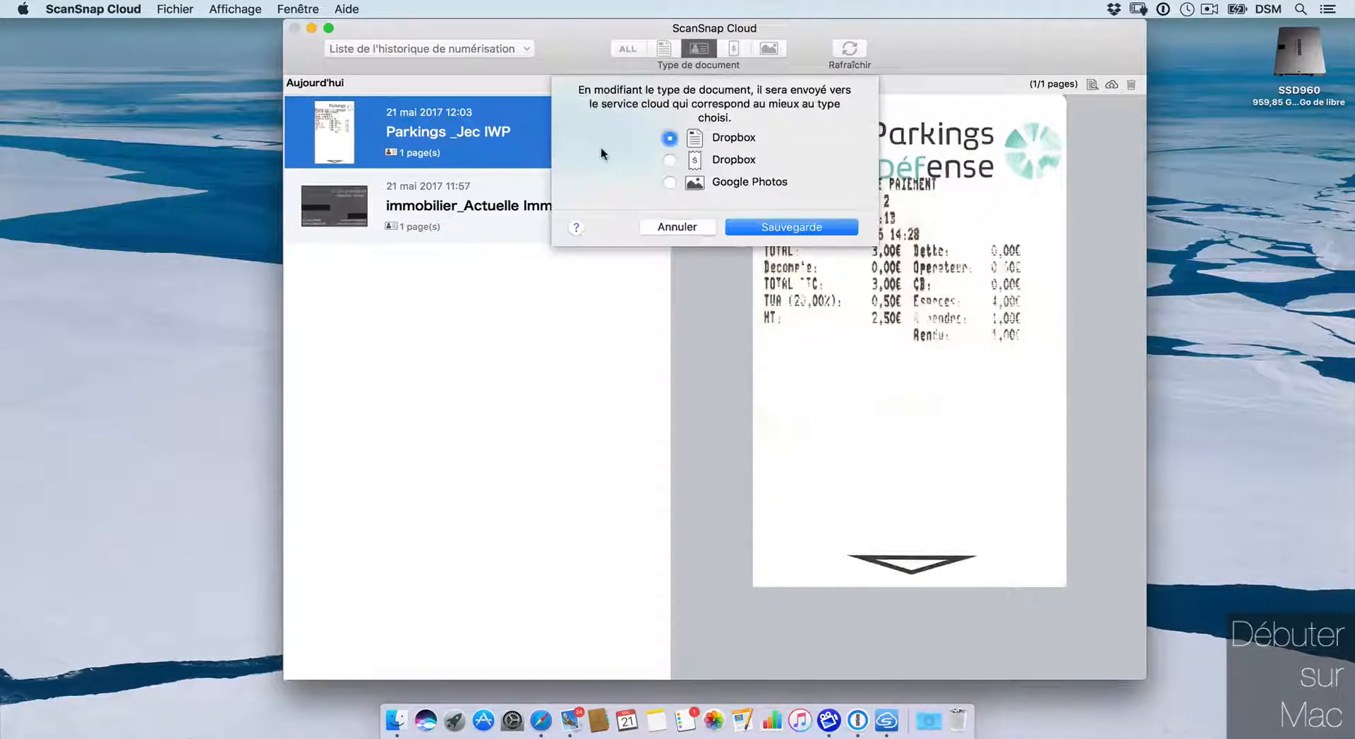
left_click(669, 161)
left_click(786, 229)
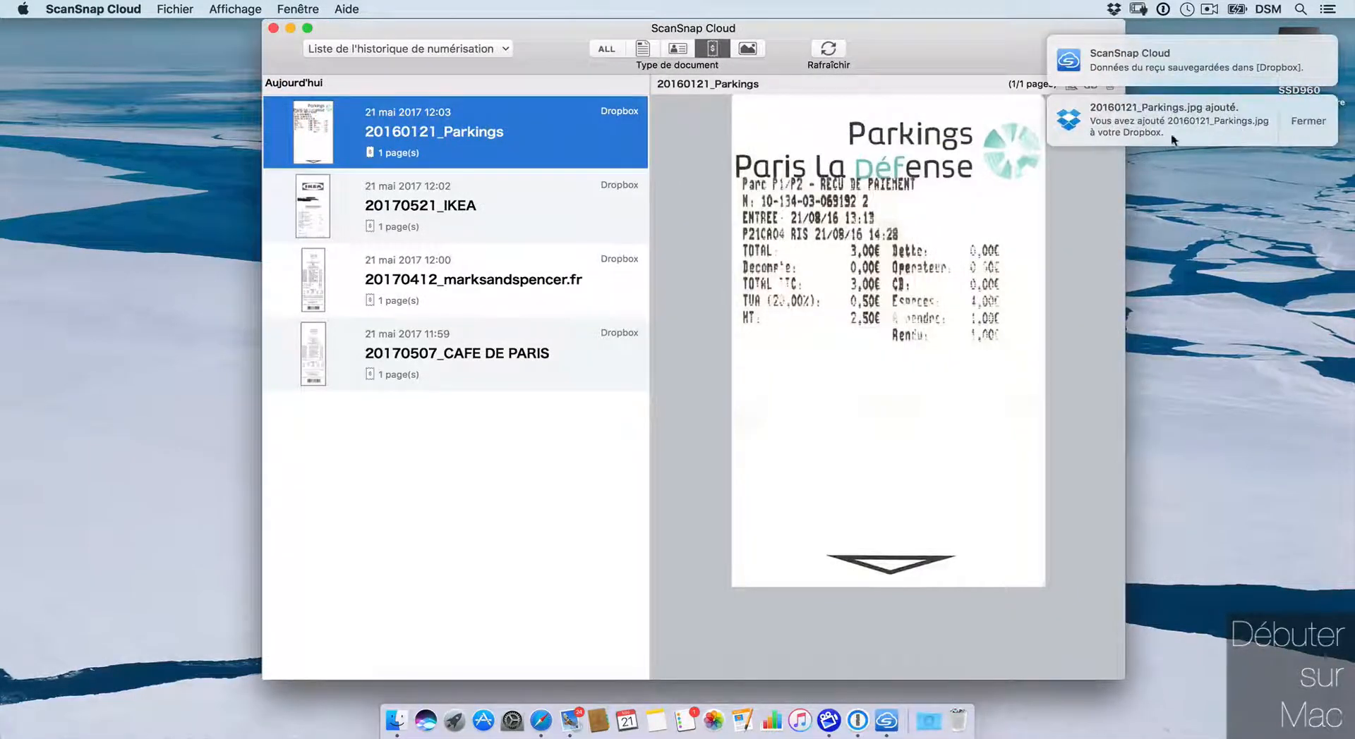
left_click(1273, 108)
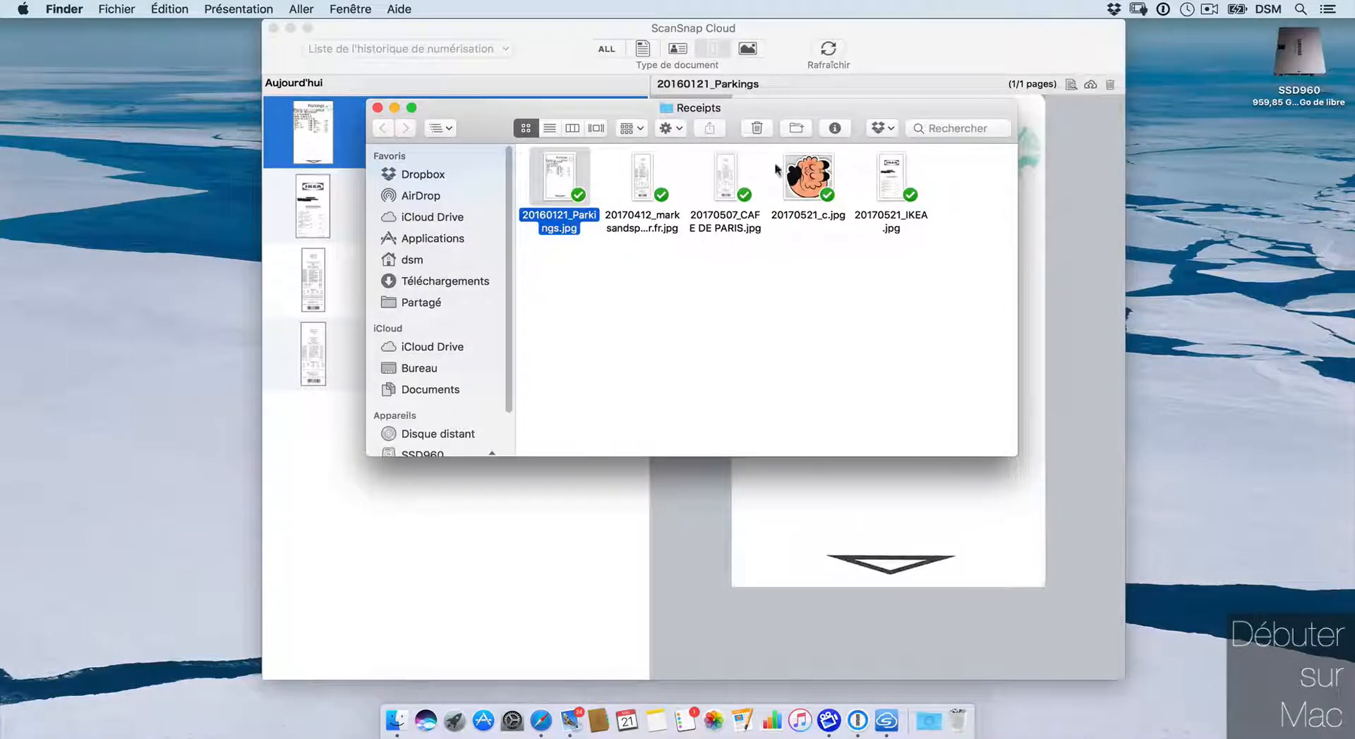
Step: Check 20170521_c.jpg in the Receipts folder, then close that window to reveal the history
left_click(813, 172)
left_click_drag(881, 102, 872, 99)
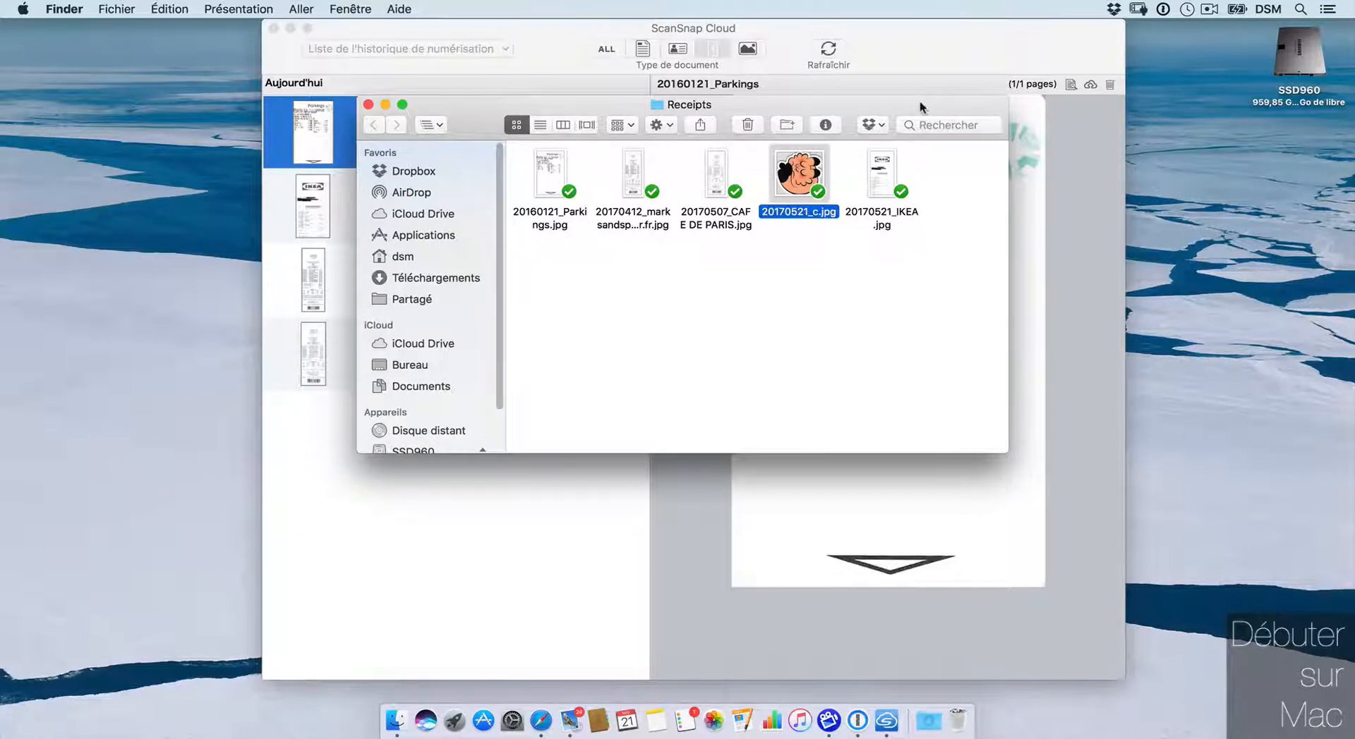
left_click_drag(917, 107, 1219, 362)
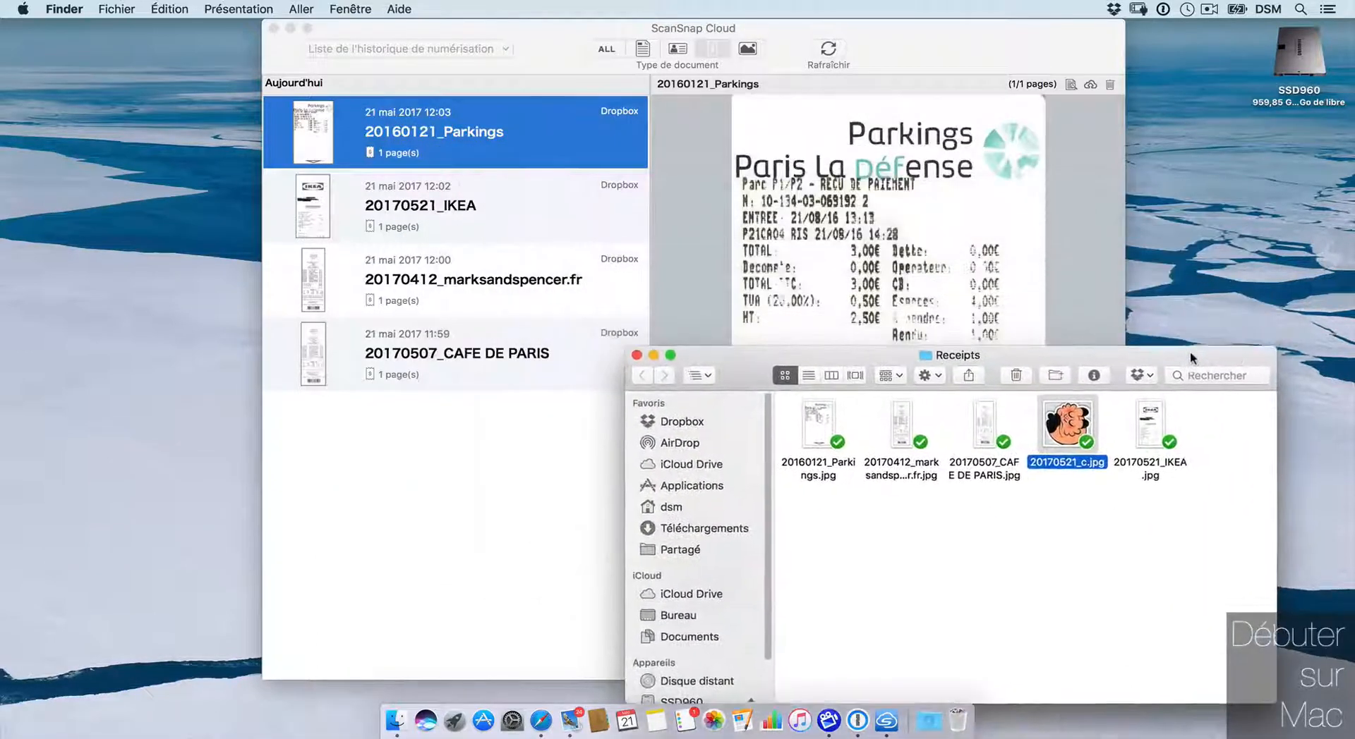
left_click(666, 355)
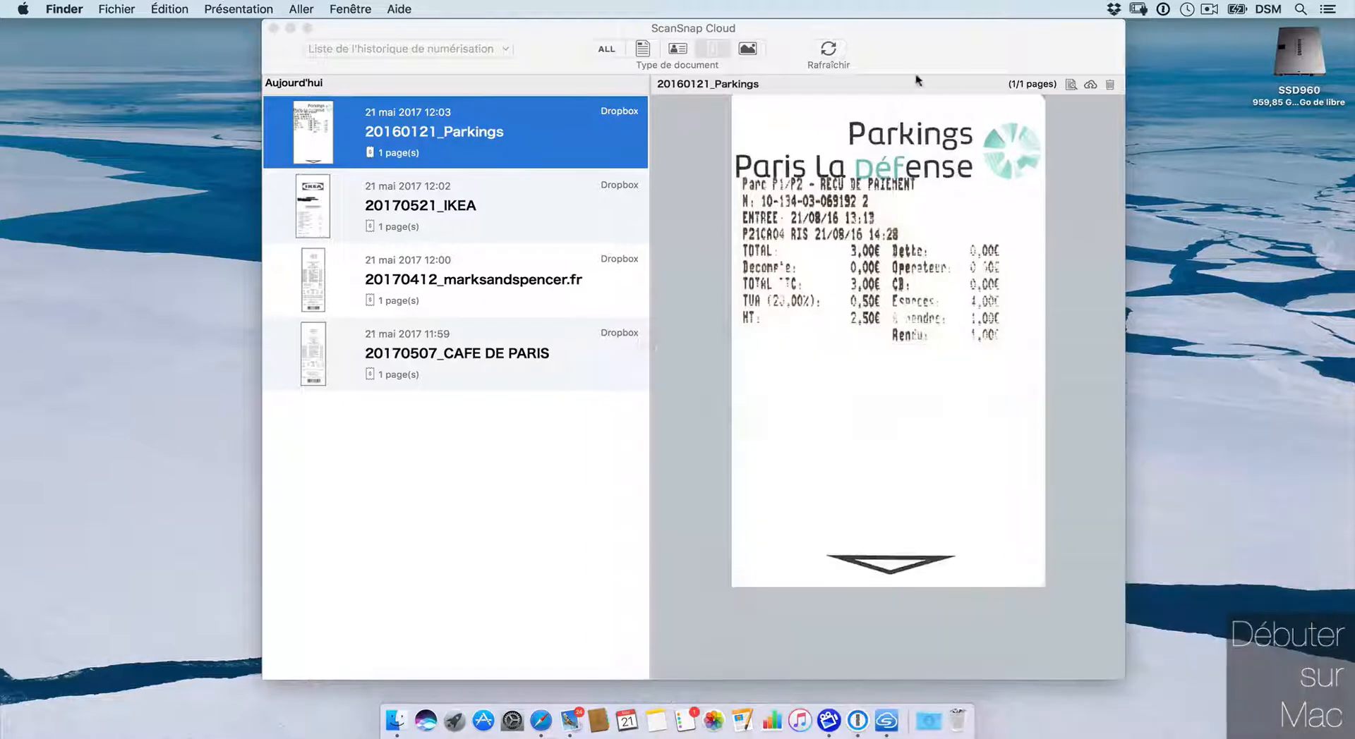
left_click(846, 39)
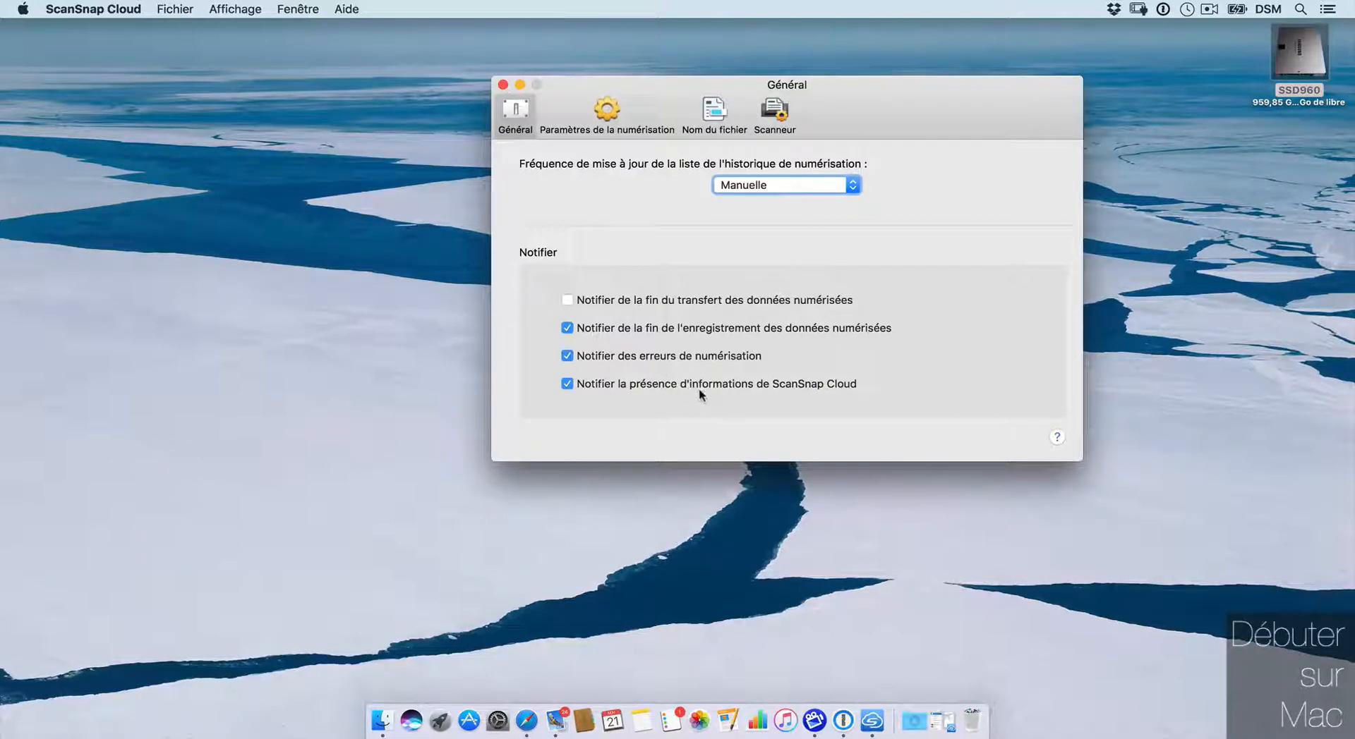
Step: Set the history refresh frequency from Manuelle to Toutes les minutes
left_click(789, 185)
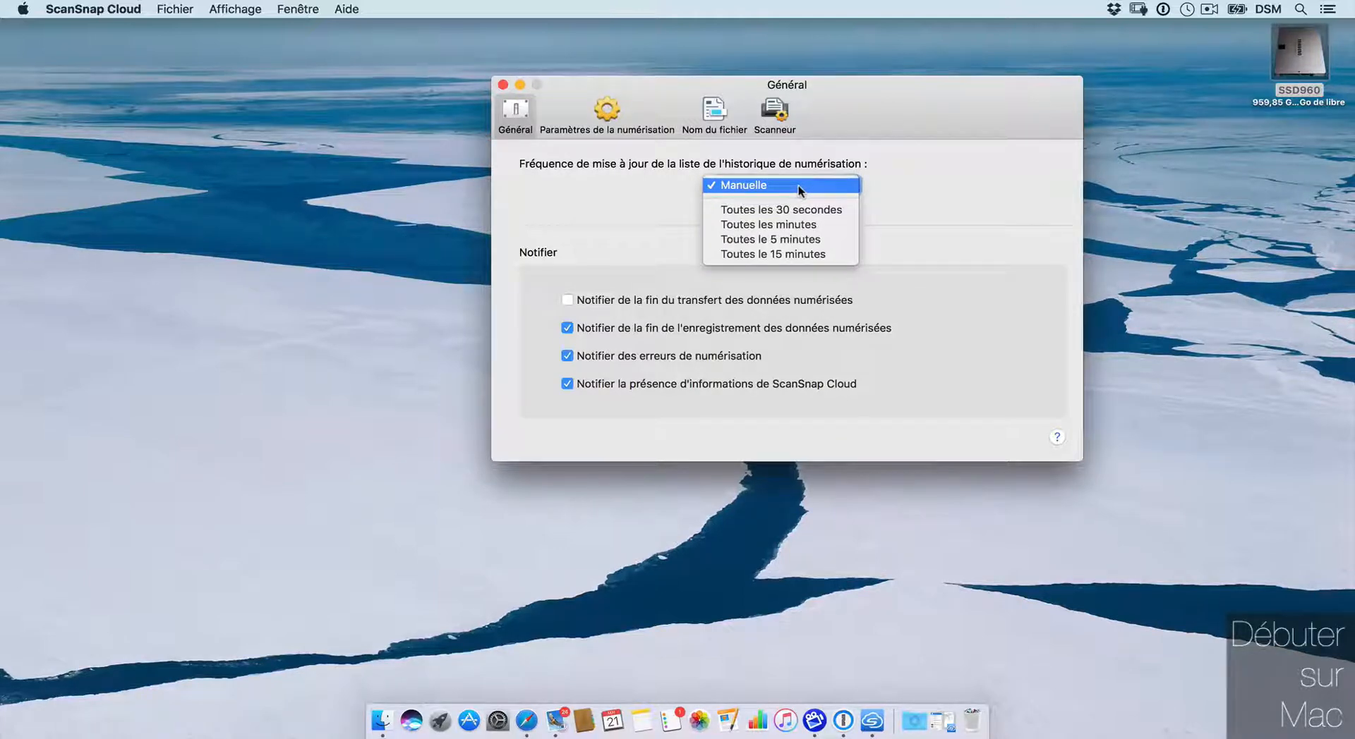
left_click(800, 224)
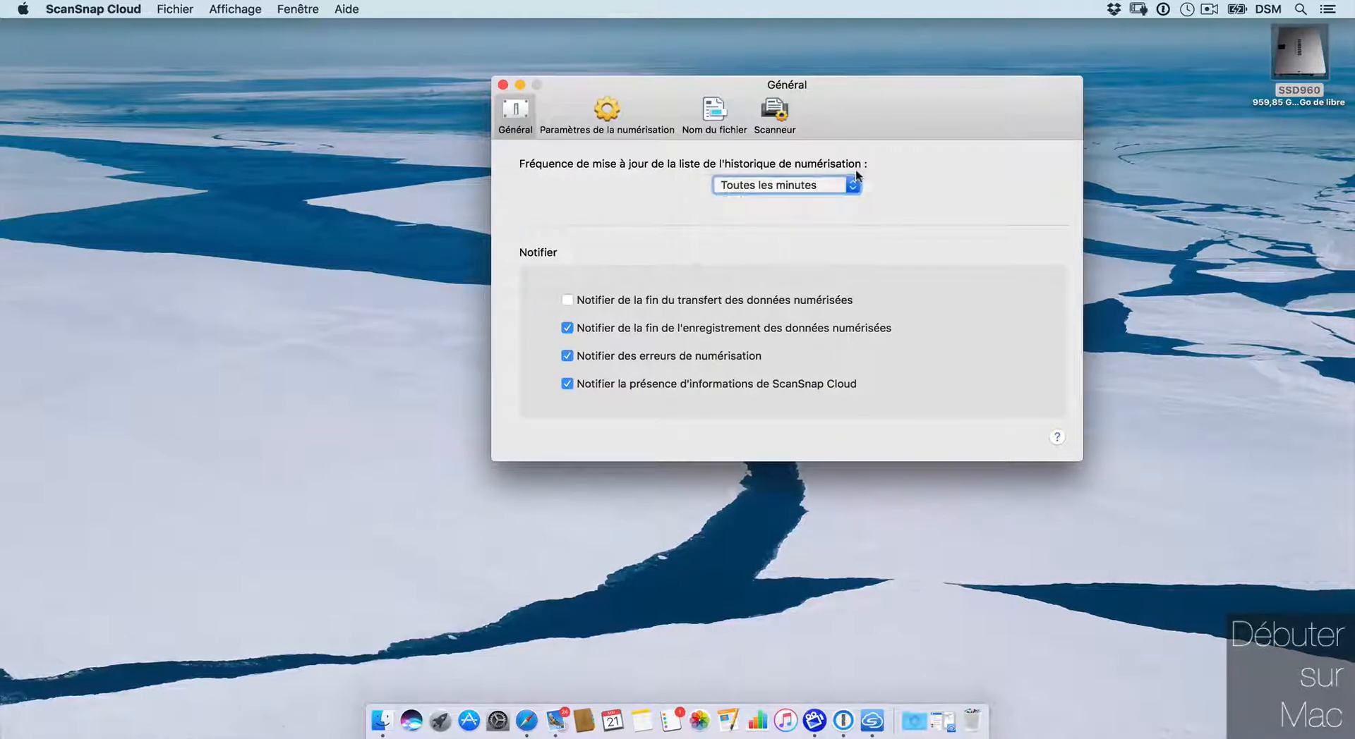
left_click(610, 122)
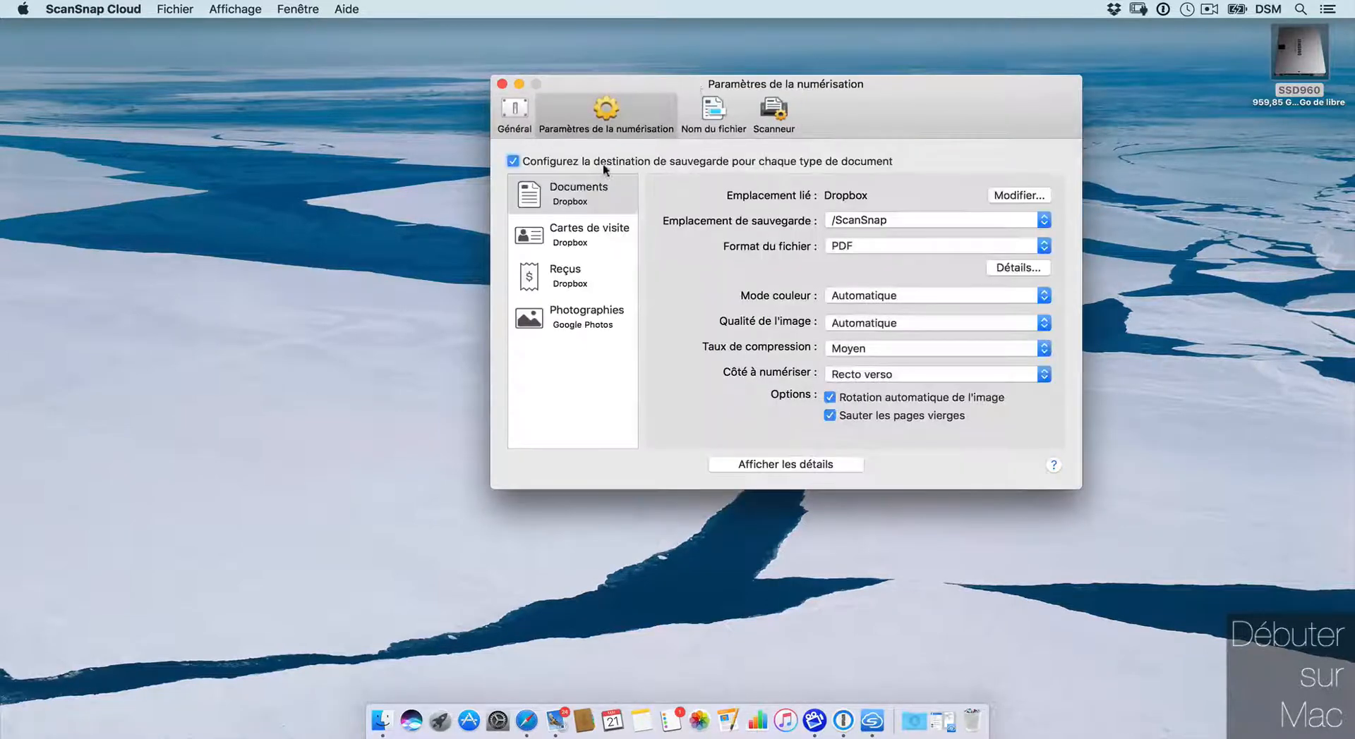
Step: Review the per-type scan settings and set receipts to save as PDF
left_click_drag(985, 126, 980, 104)
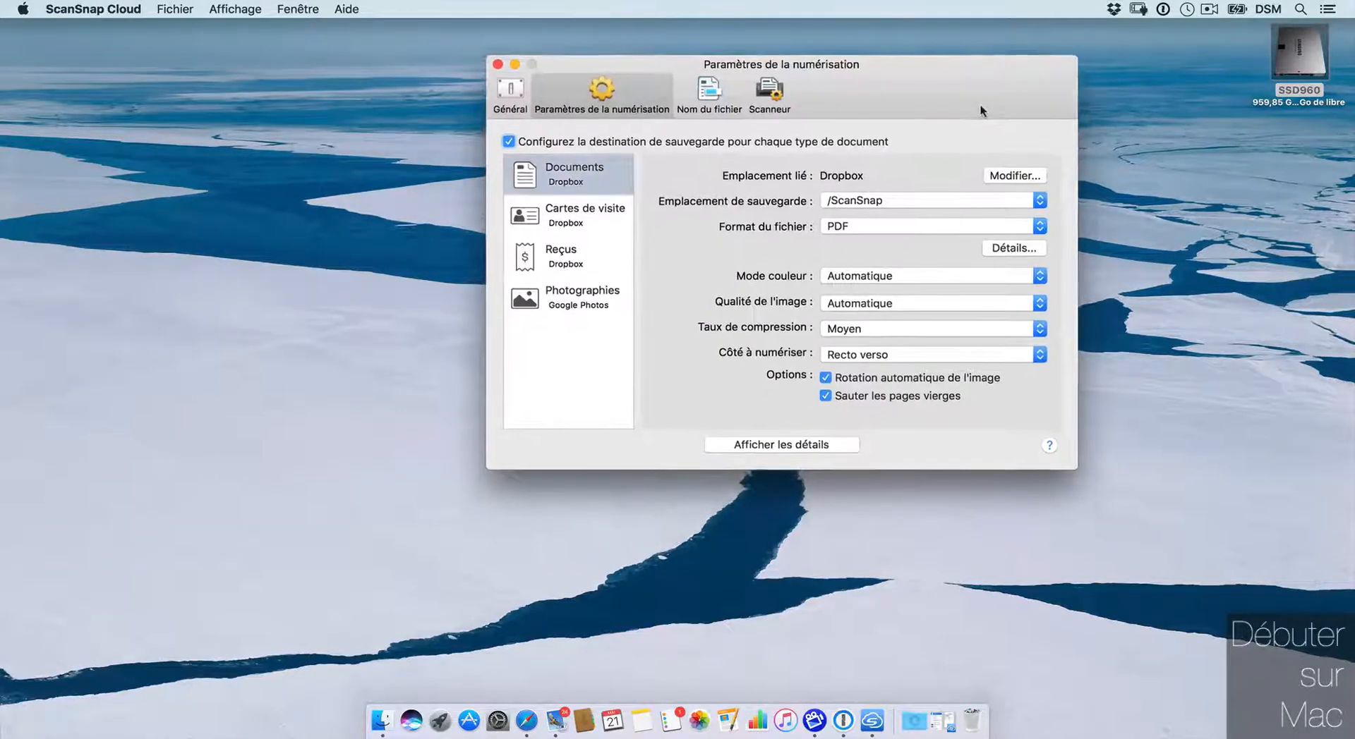
left_click(577, 221)
left_click(575, 259)
left_click(575, 302)
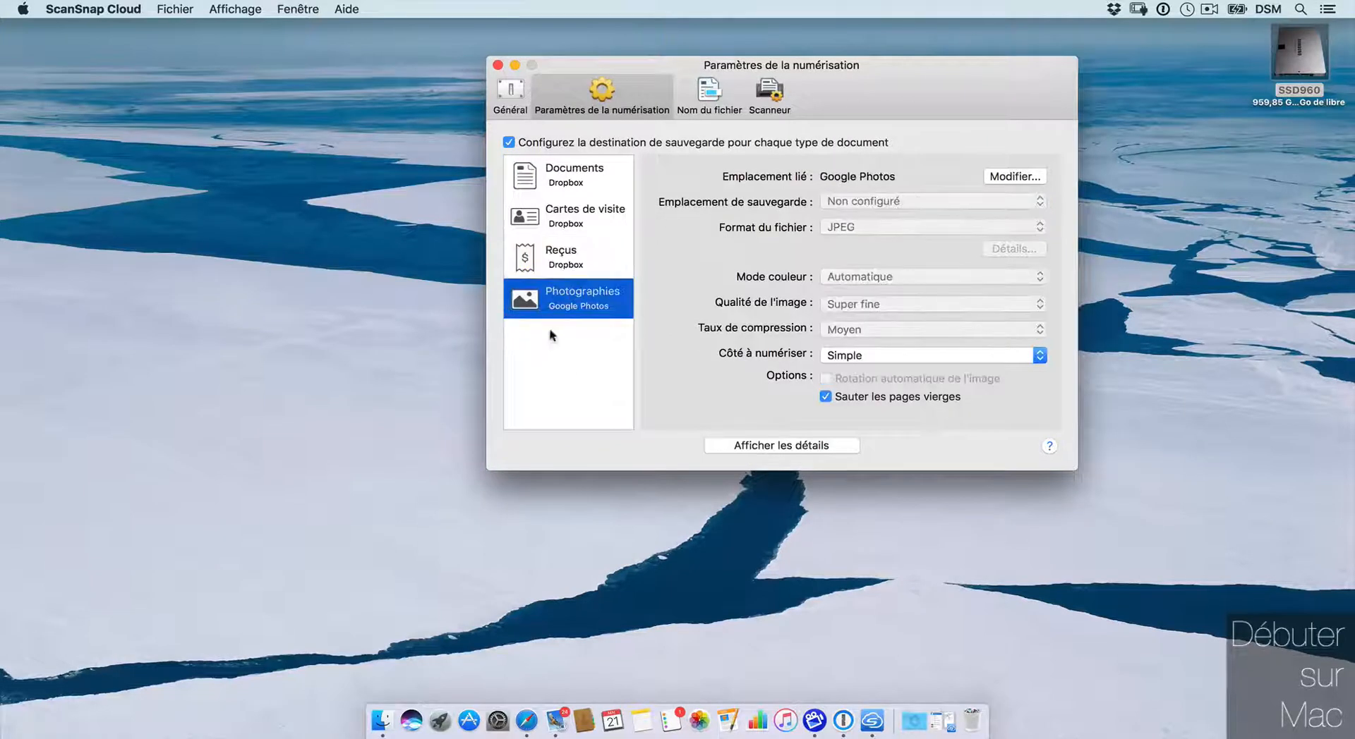
key("Up")
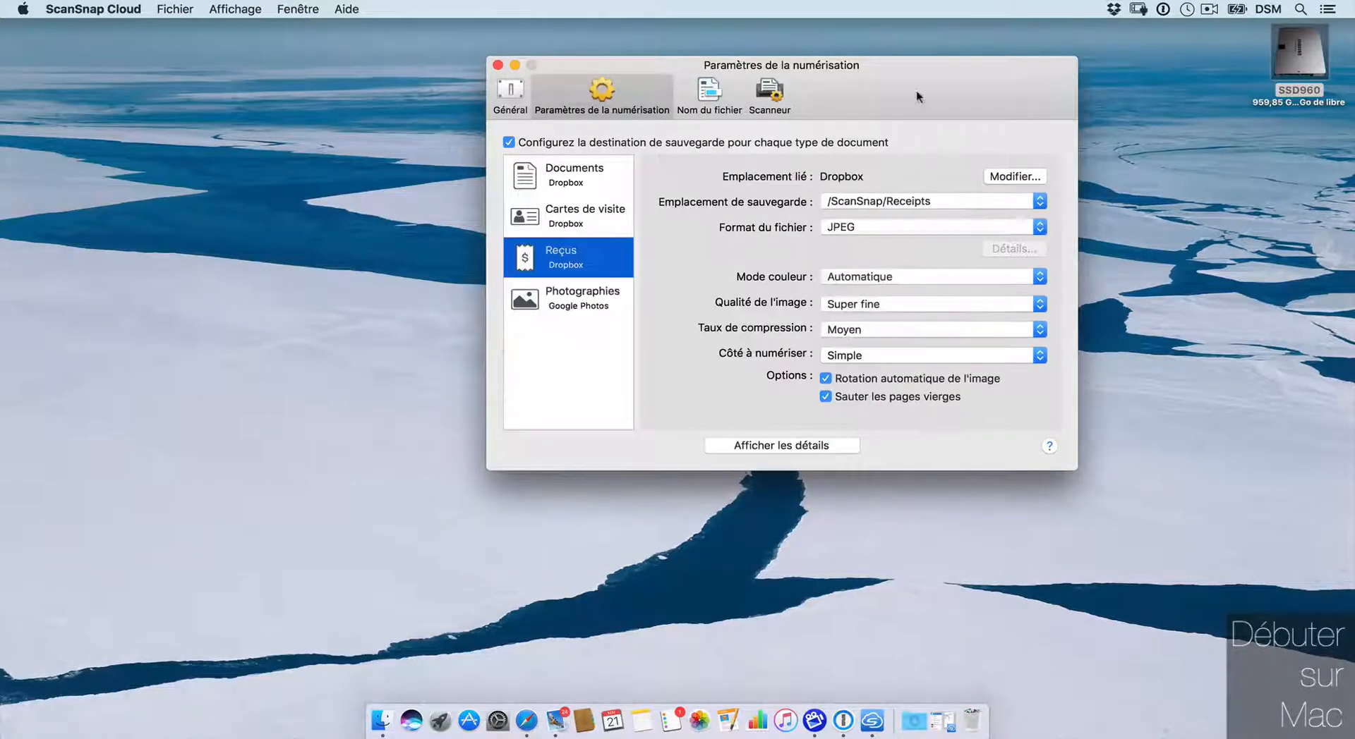
left_click(850, 227)
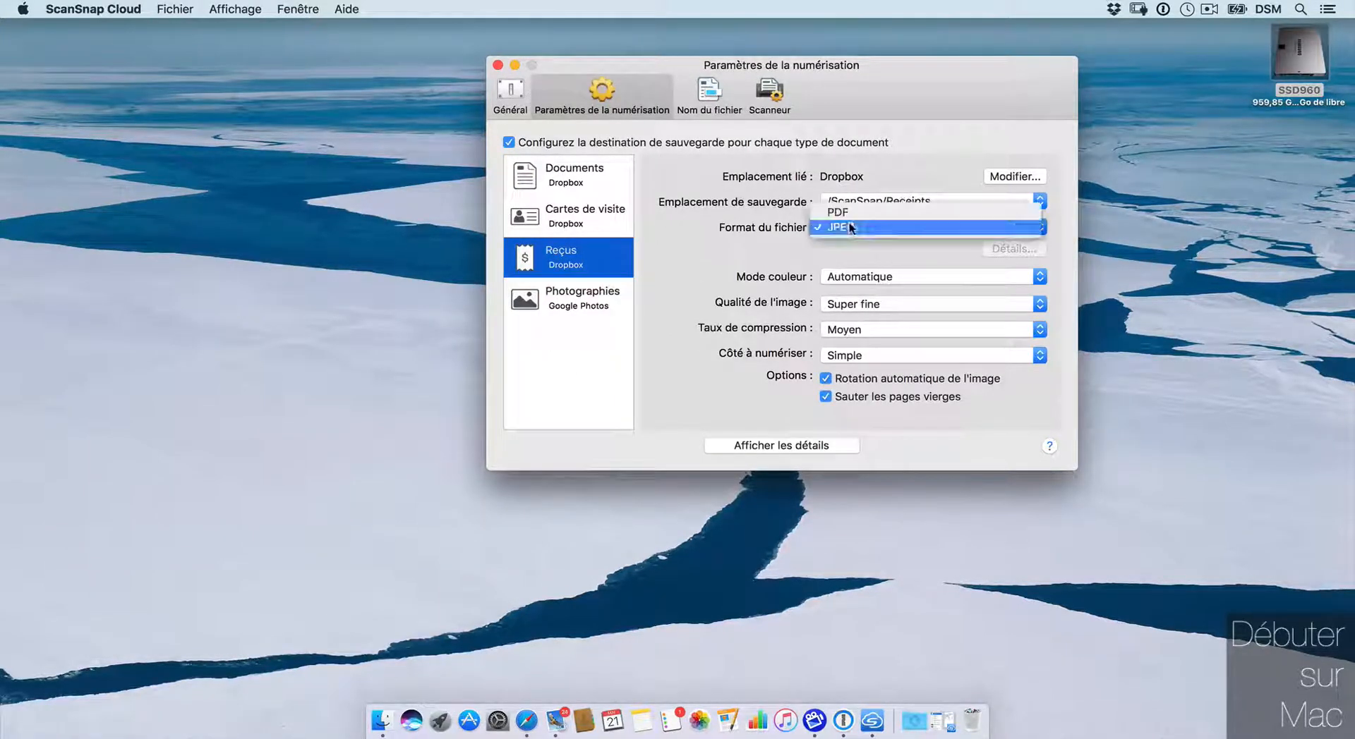
left_click(847, 206)
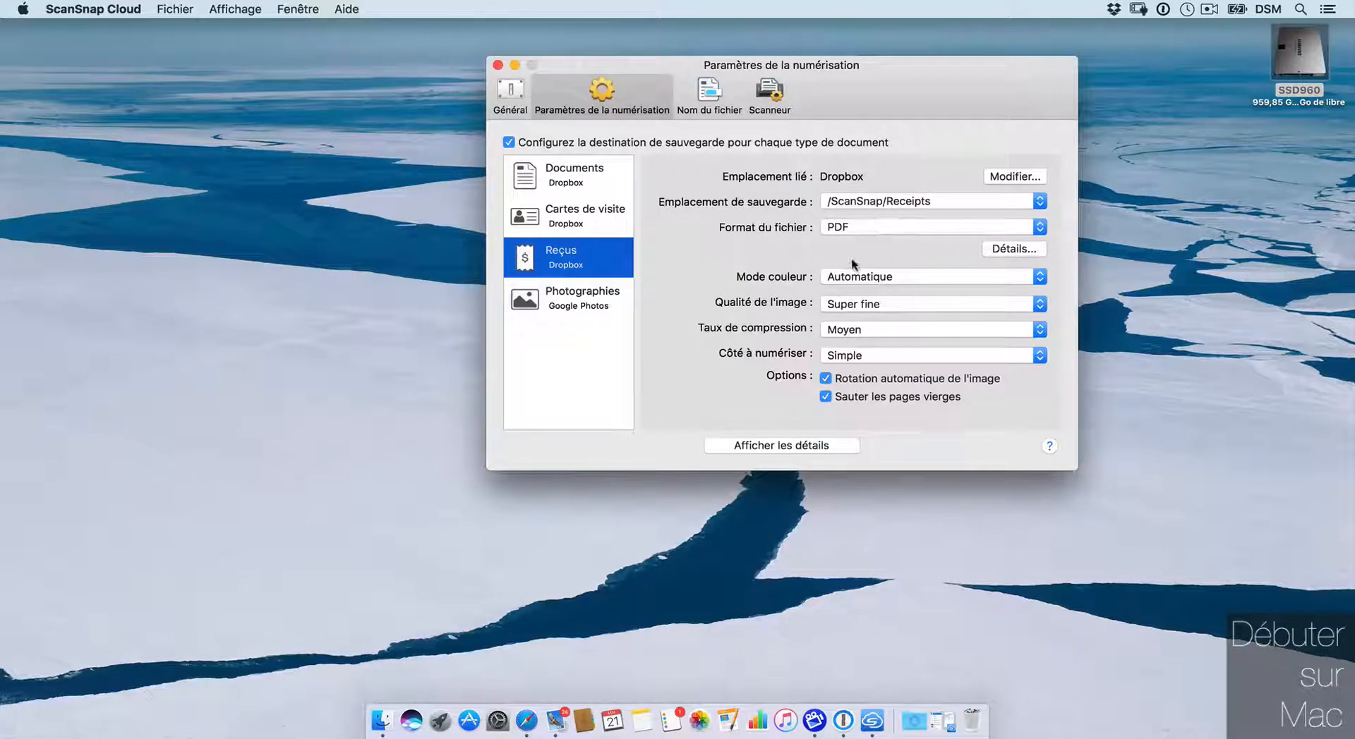
left_click(1014, 248)
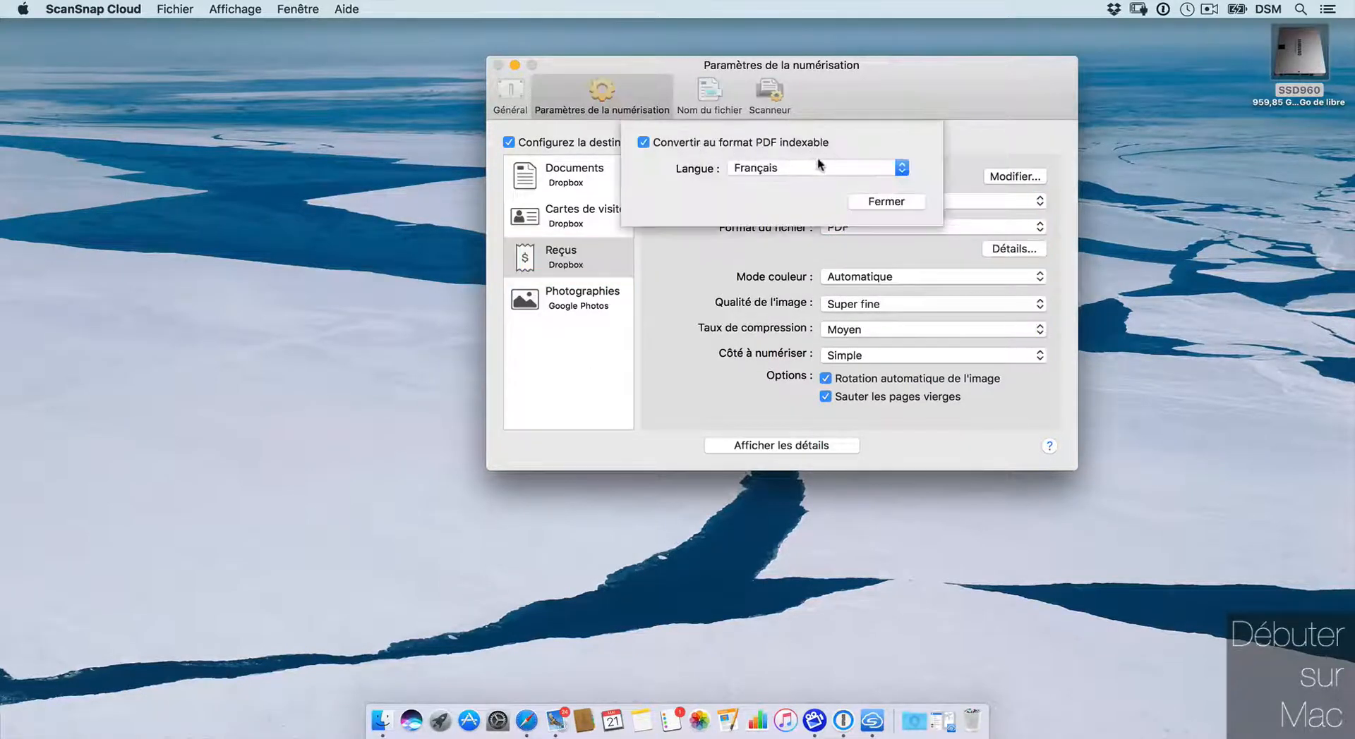
left_click(890, 204)
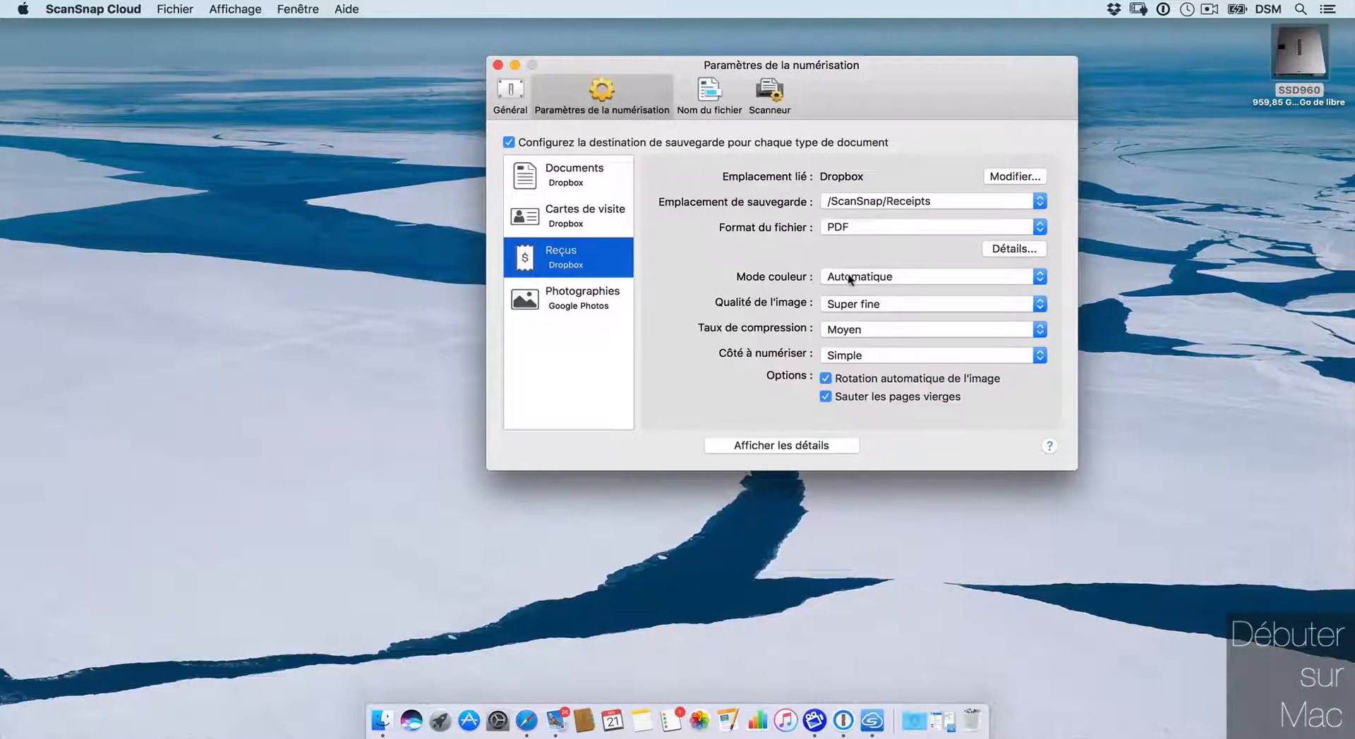
Step: Set document image quality to Fine and review its PDF text-recognition language options
left_click(587, 216)
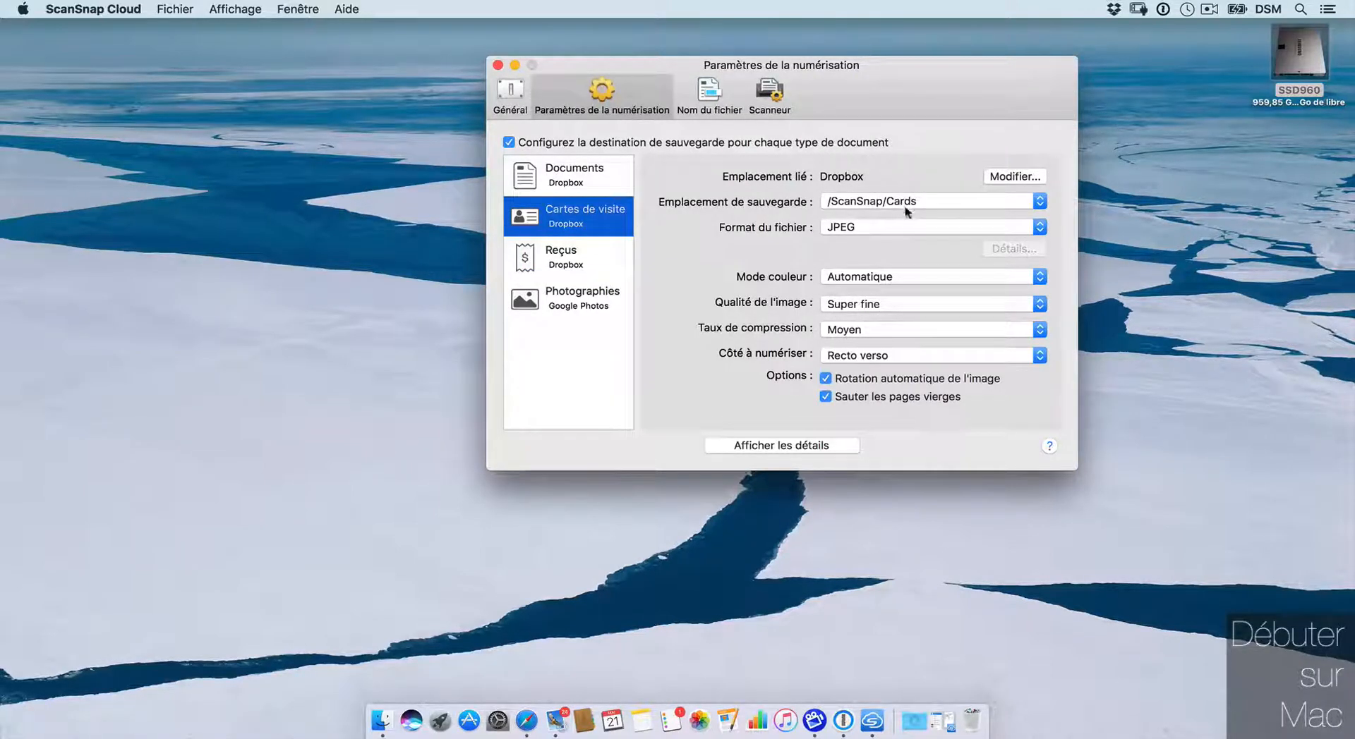
left_click(593, 172)
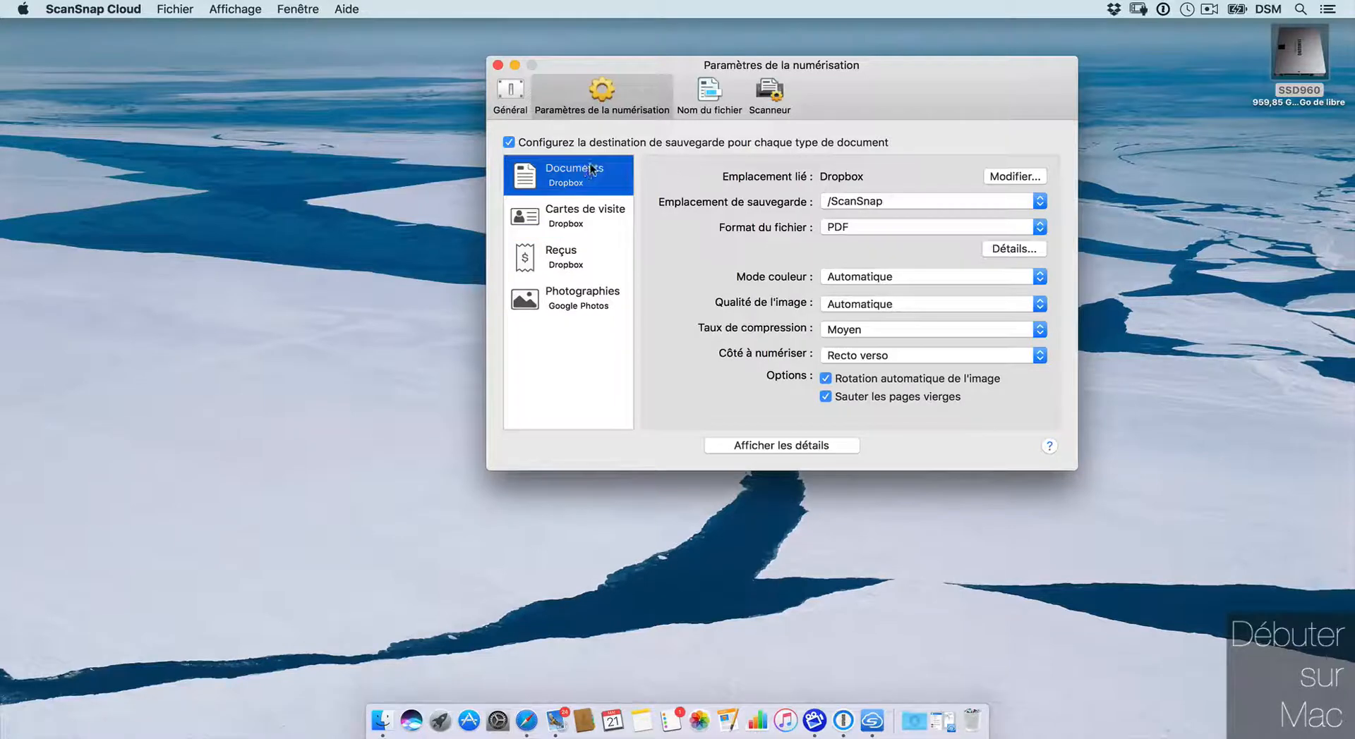
left_click(827, 304)
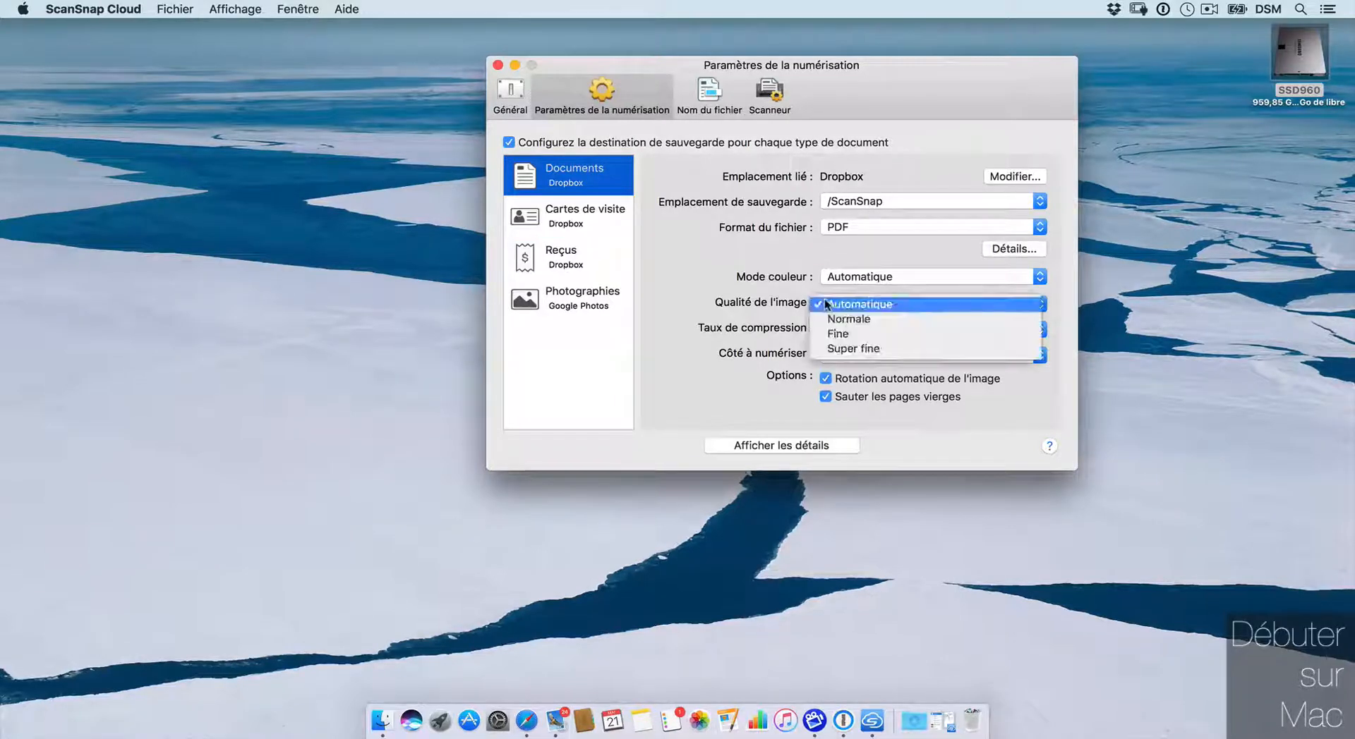
left_click(837, 334)
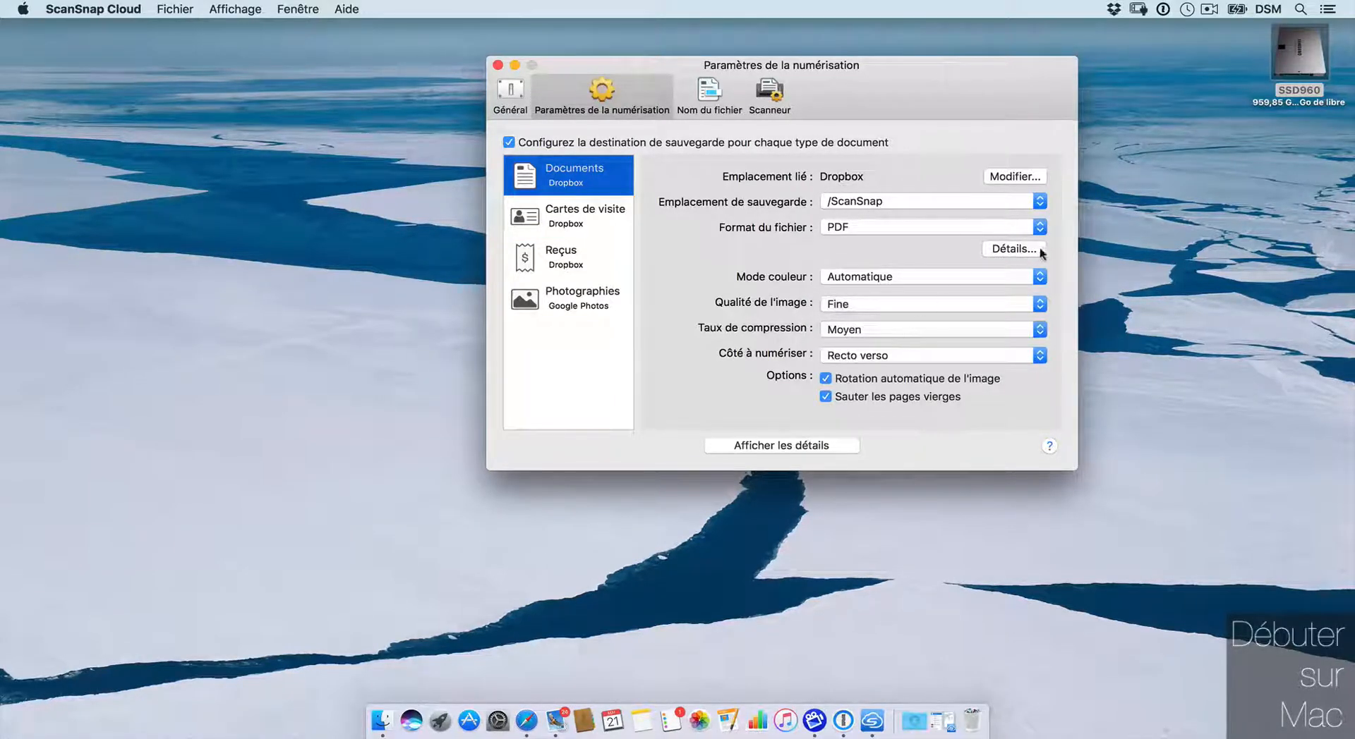
left_click(1016, 249)
left_click(742, 168)
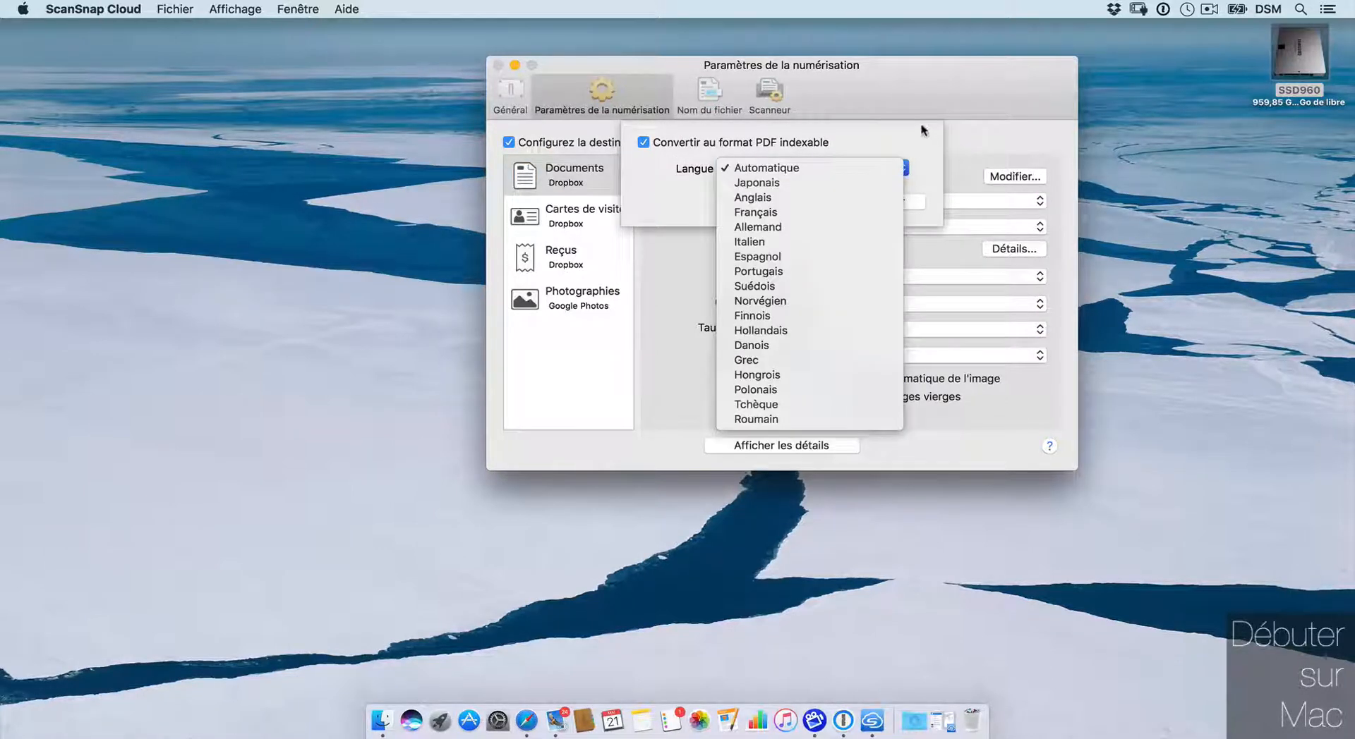
left_click(914, 202)
left_click(709, 95)
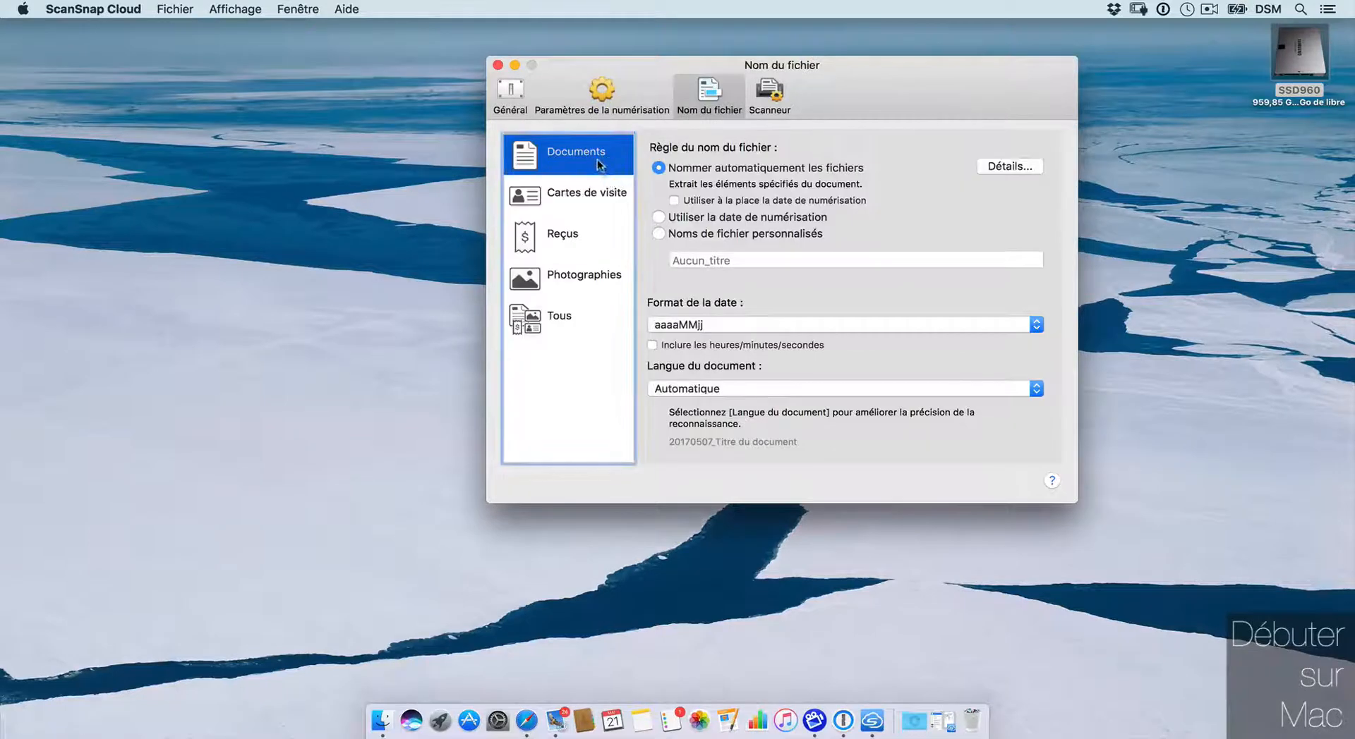
Step: Review each type's naming rule and set Tous to Nommer automatiquement
left_click(598, 196)
left_click(584, 235)
left_click(584, 276)
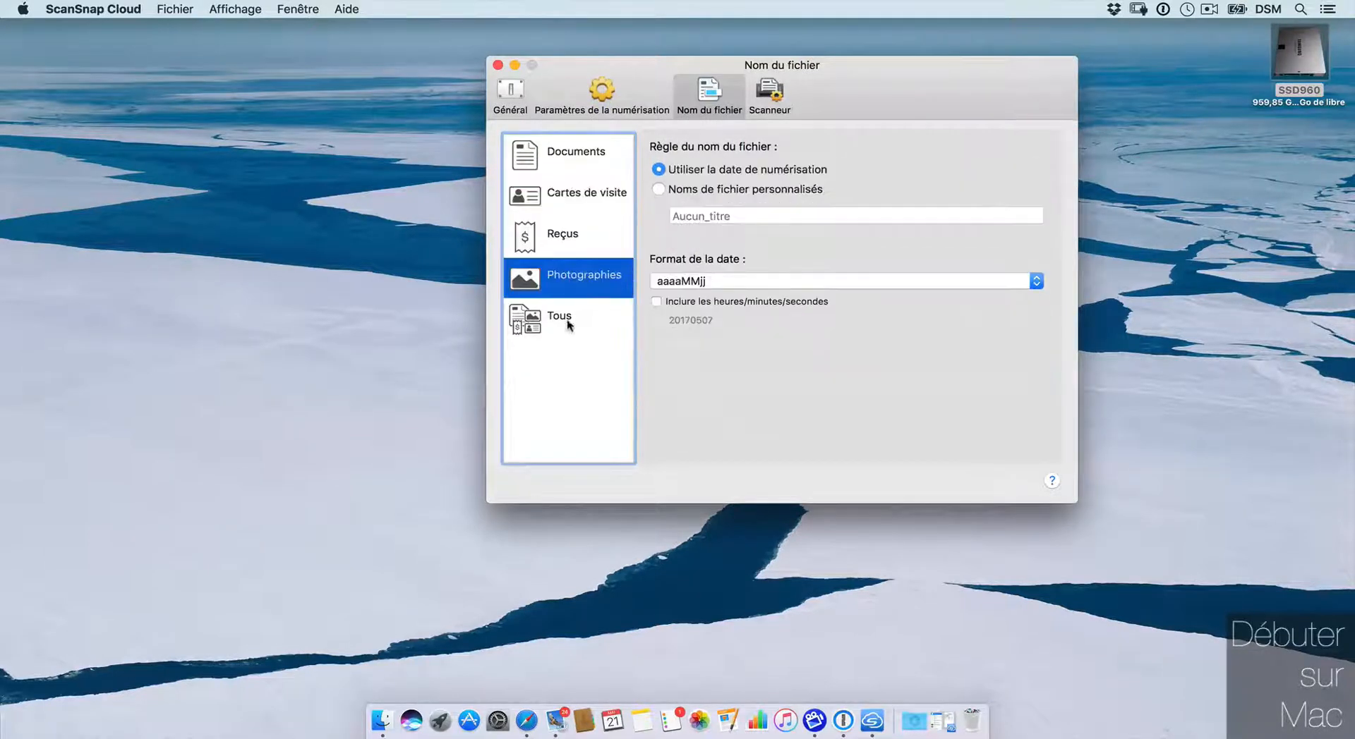
left_click(572, 318)
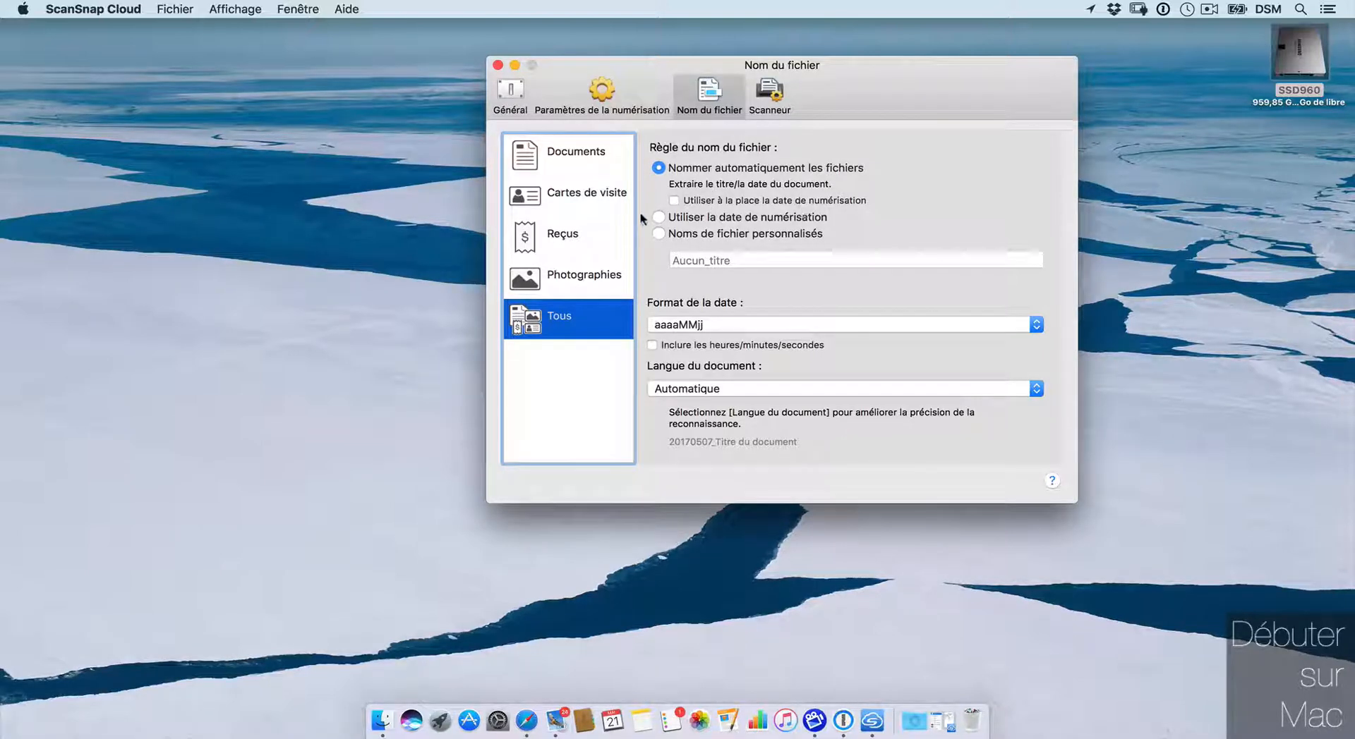
left_click(659, 233)
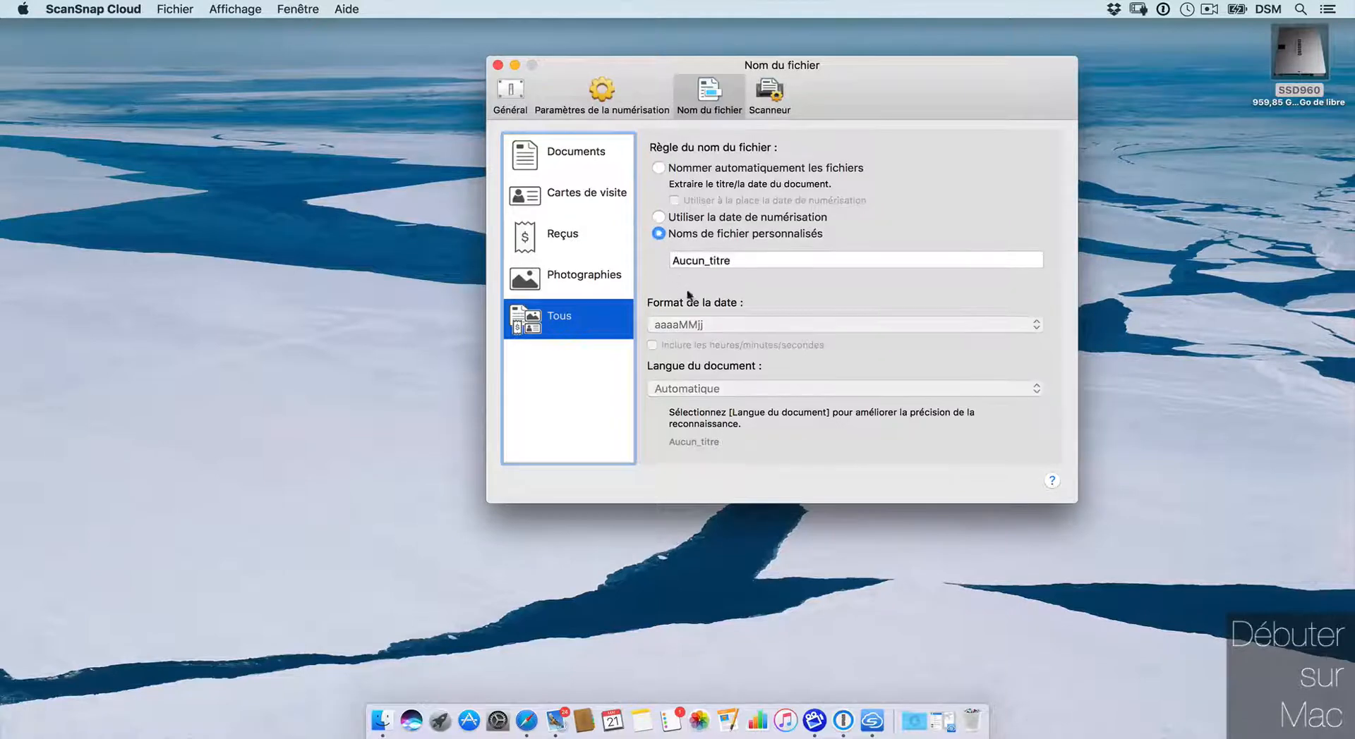
left_click(658, 217)
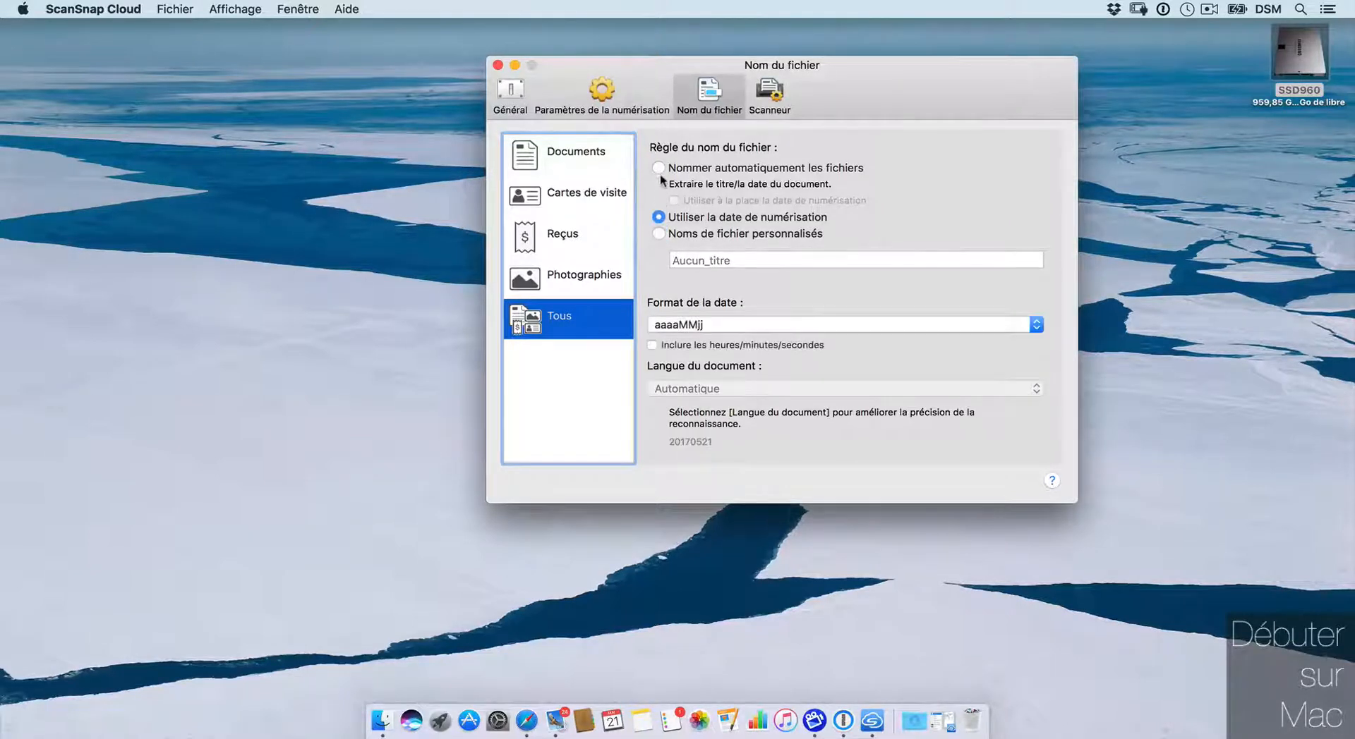
left_click(658, 167)
Step: Use the aaaa-MM-jj date format with hours/minutes/seconds, keeping document language Automatique
left_click(695, 324)
left_click(697, 340)
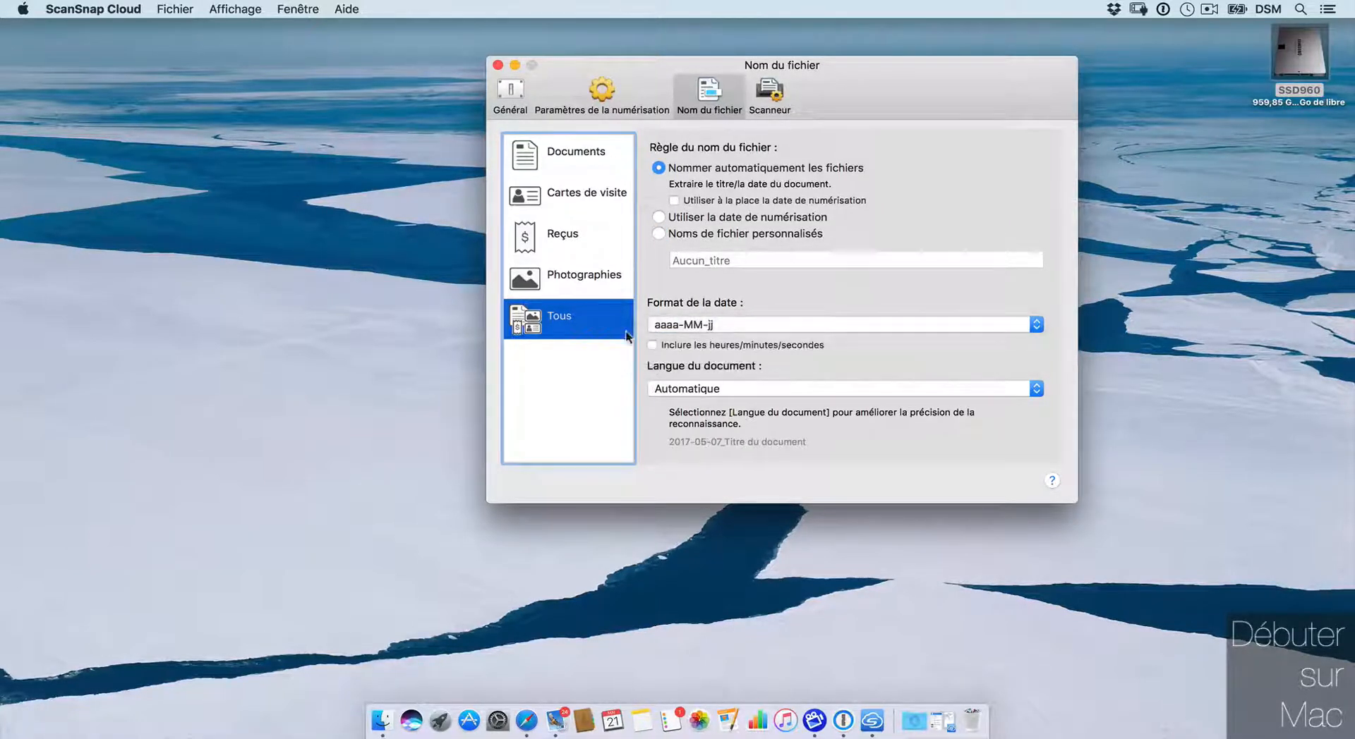
left_click(727, 388)
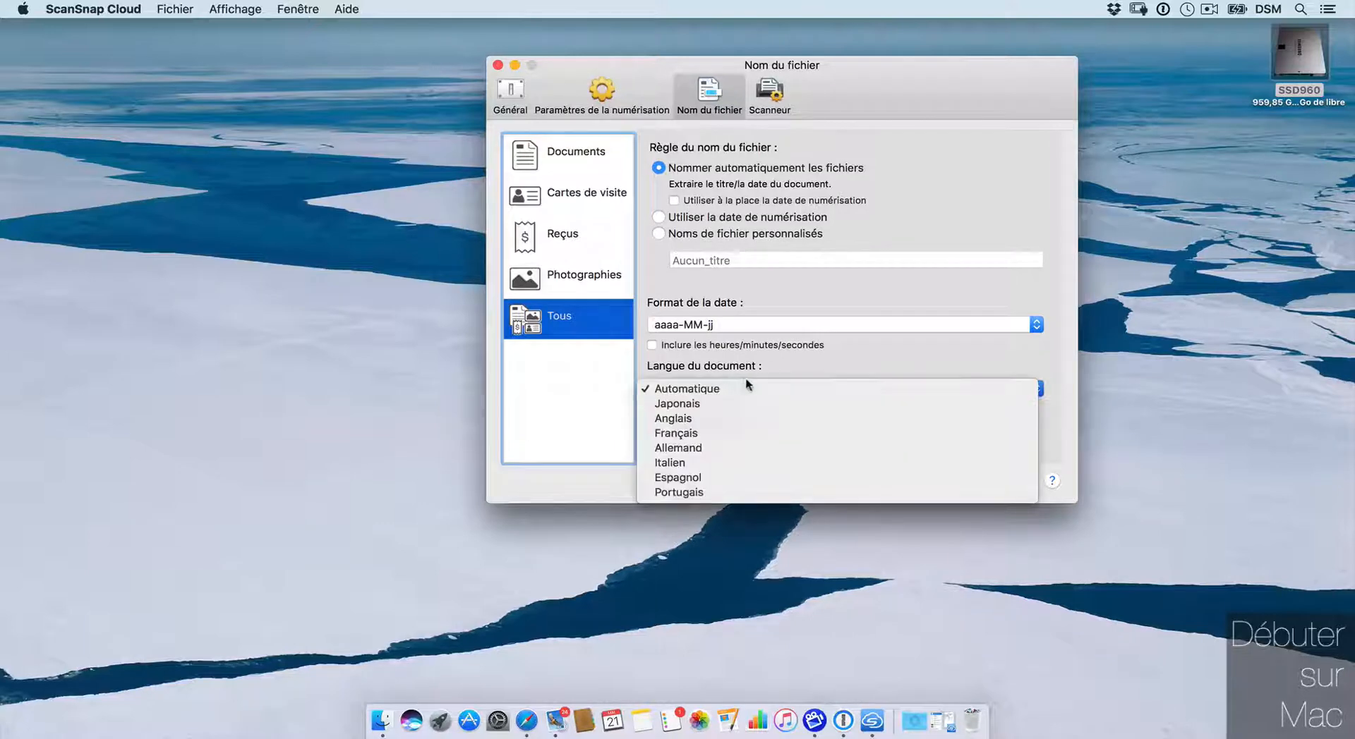
left_click(810, 347)
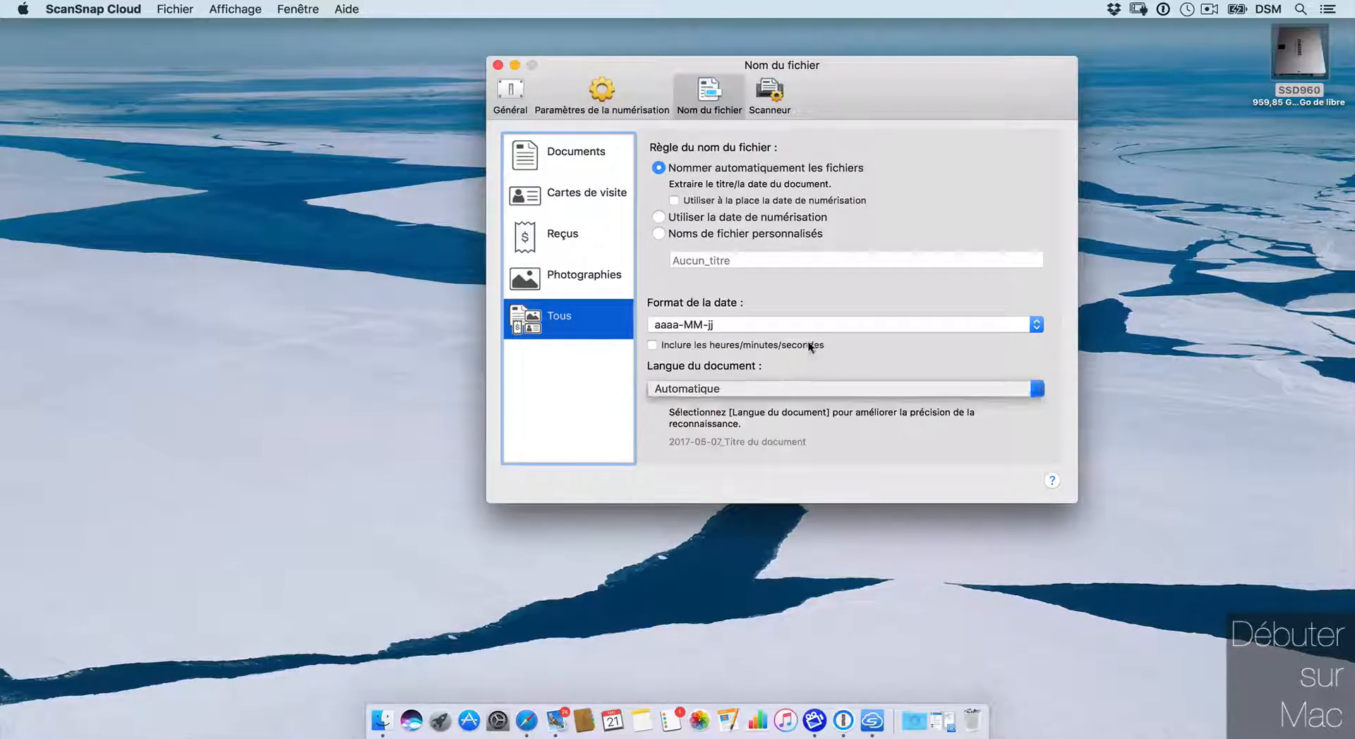
left_click(714, 346)
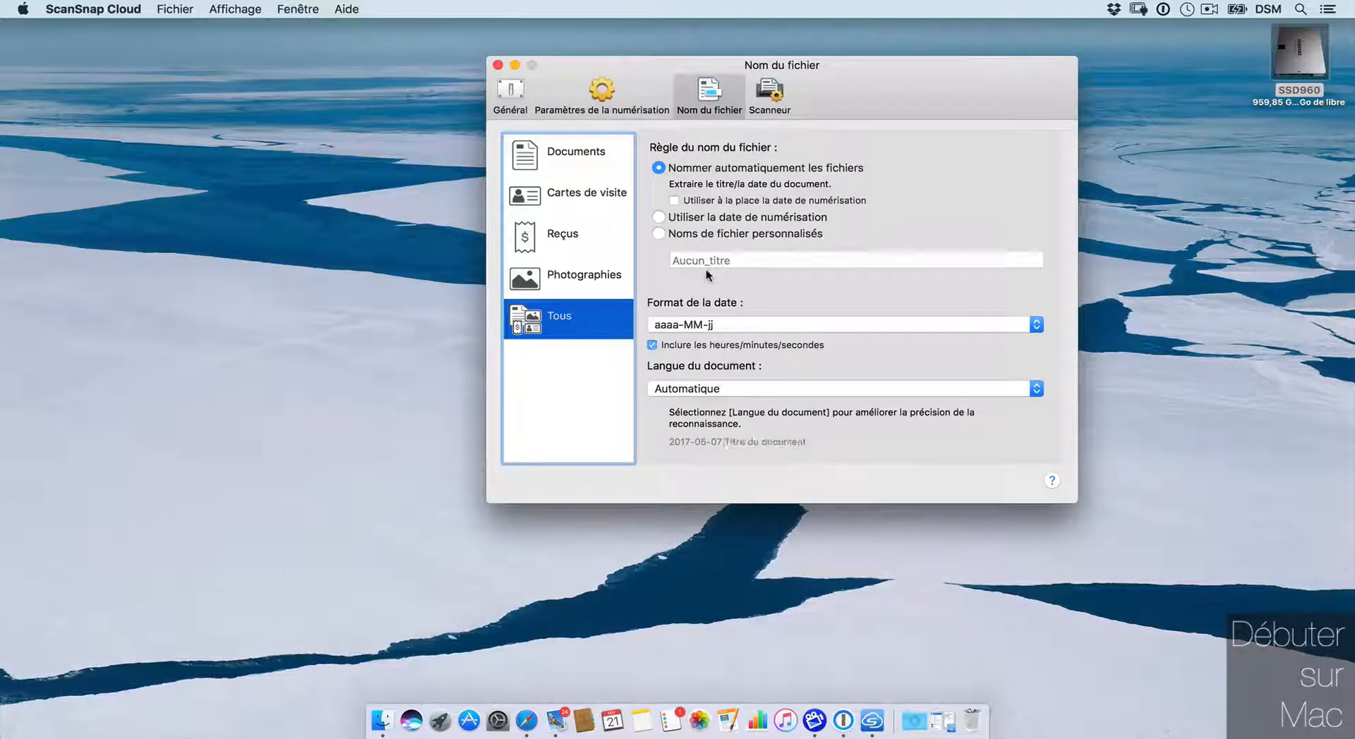
left_click(769, 95)
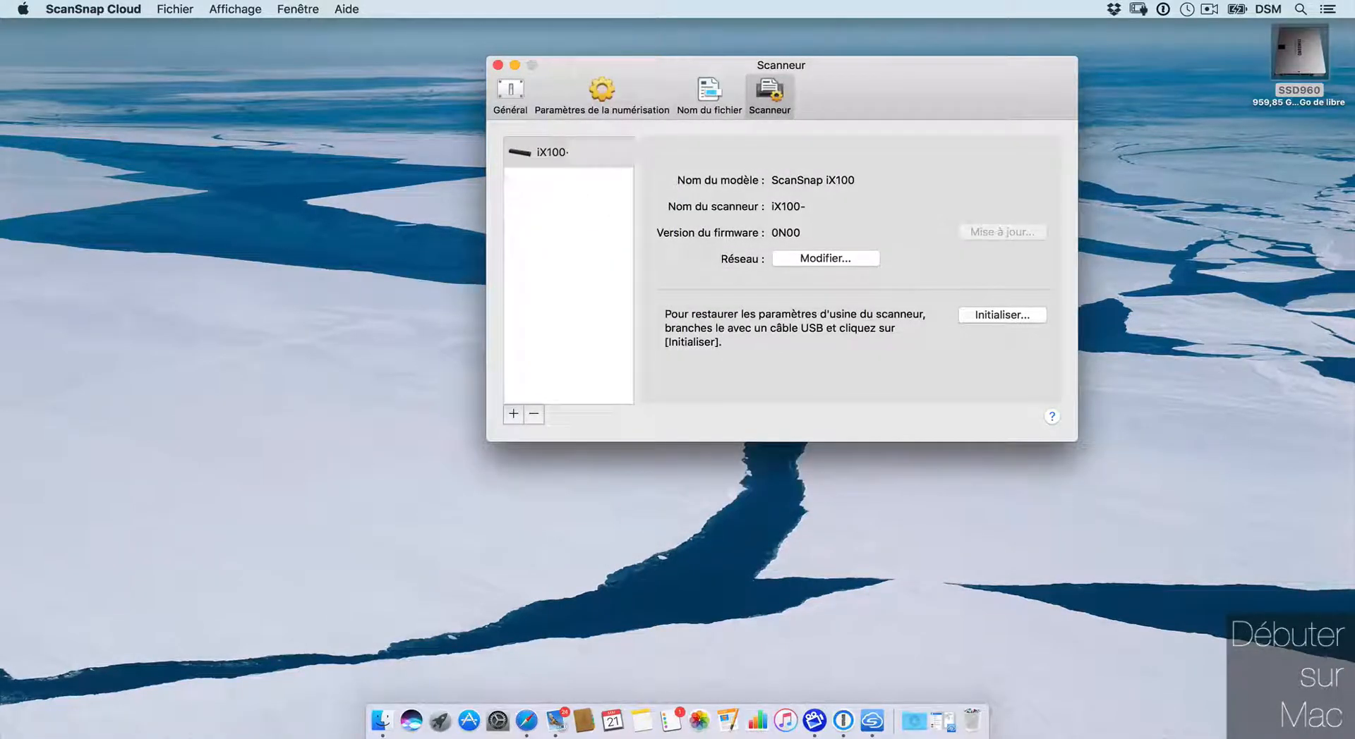
Step: Start adding a second scanner beside the iX100, cancel, and restore the scan history window
left_click(550, 152)
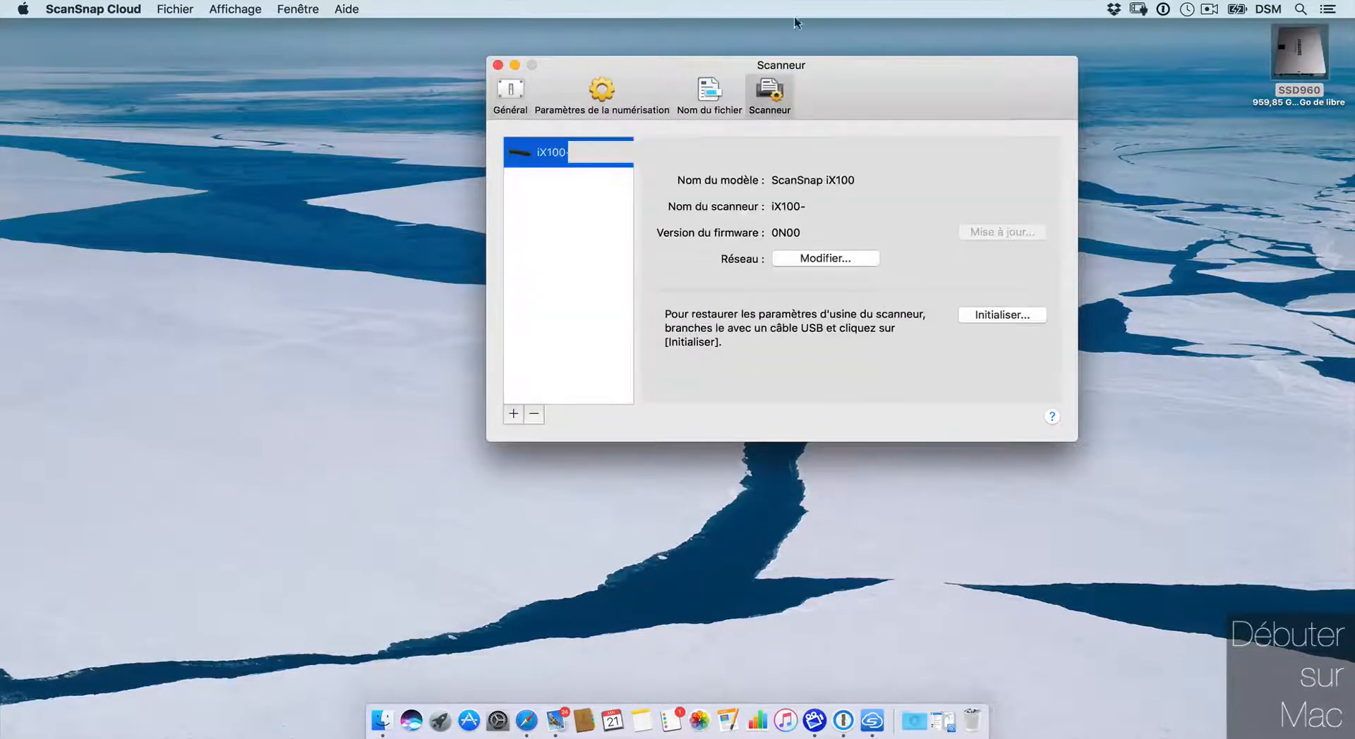
left_click(511, 415)
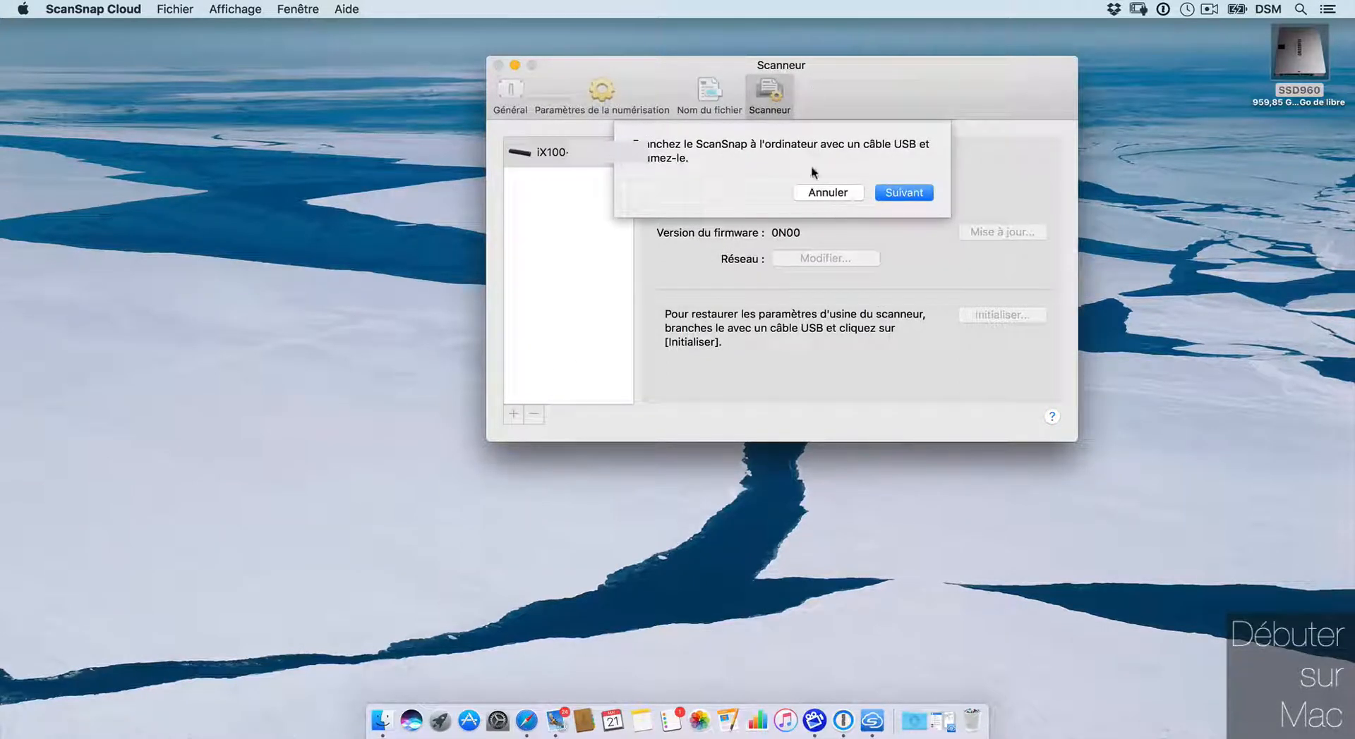
left_click(834, 193)
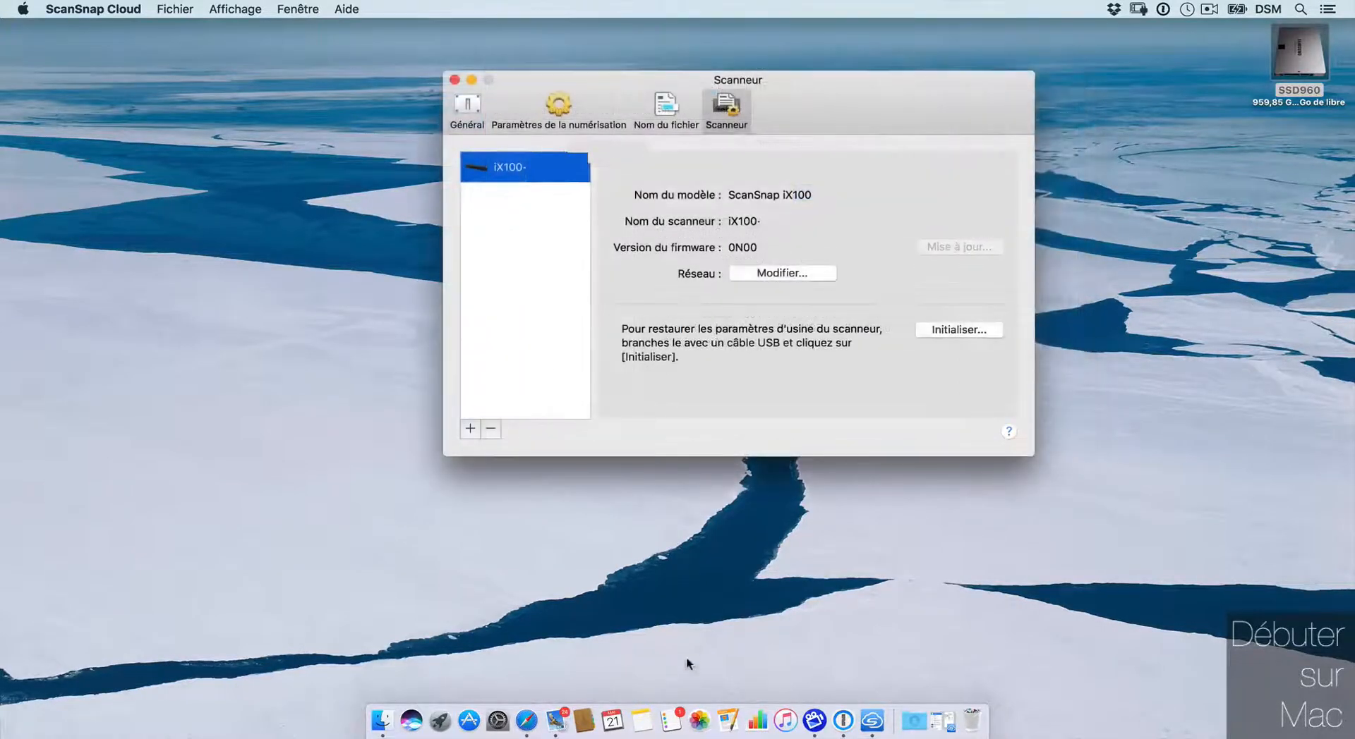
left_click(943, 720)
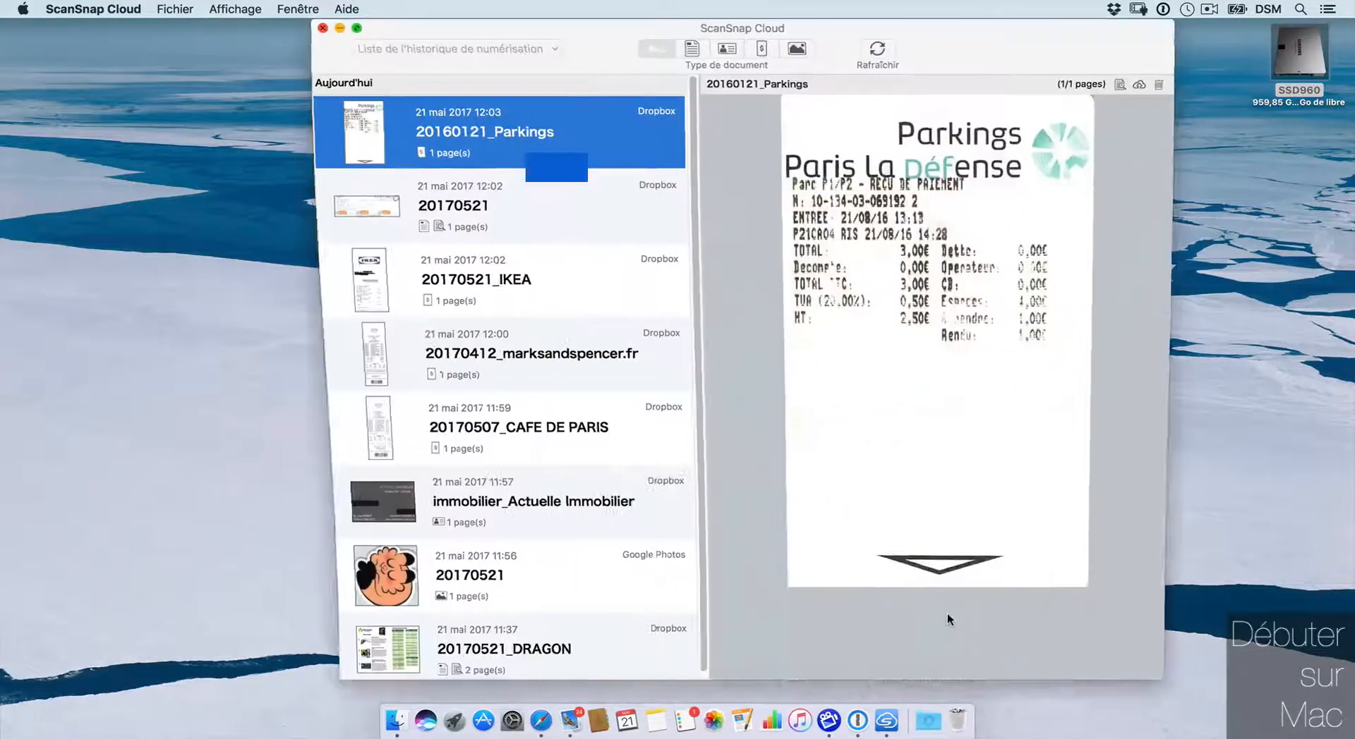
Step: Quit ScanSnap Cloud and launch ScanSnap Manager through a Spotlight search for 'scan'
left_click(309, 29)
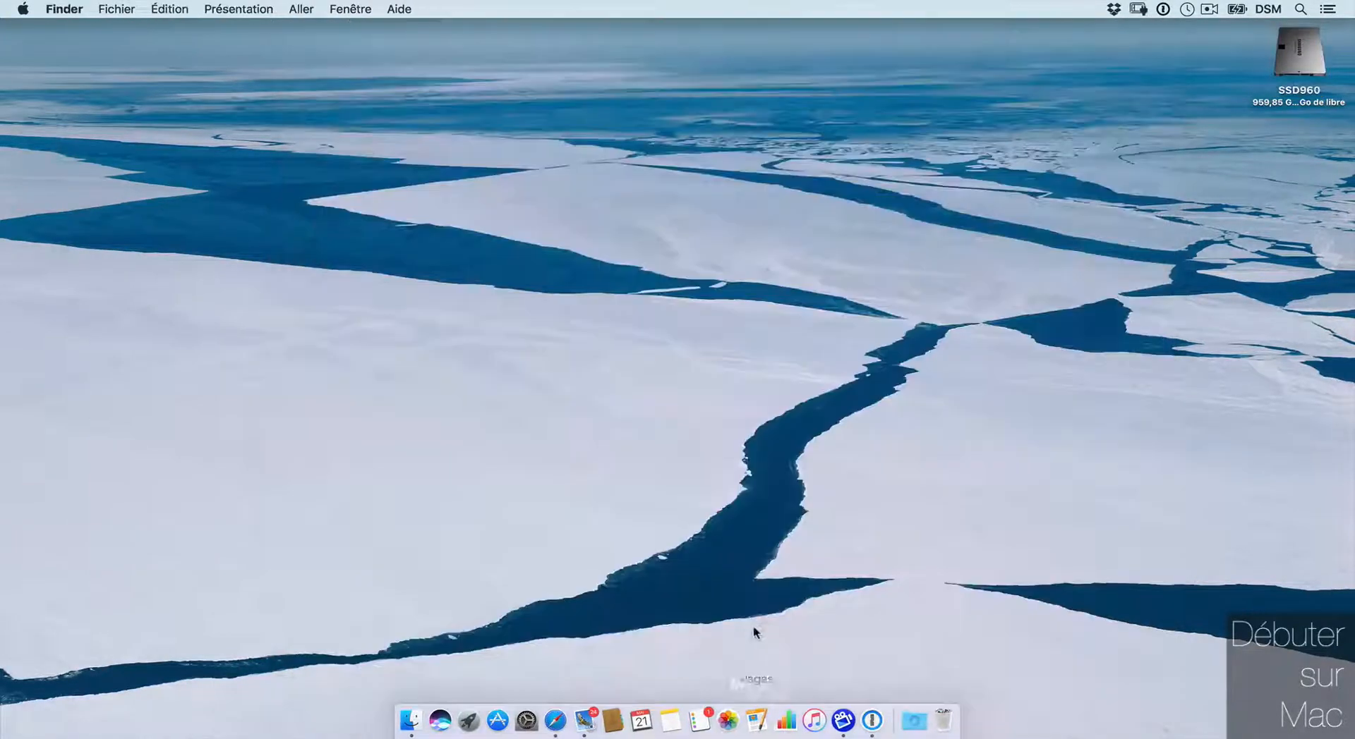
key("super+space")
type("scan")
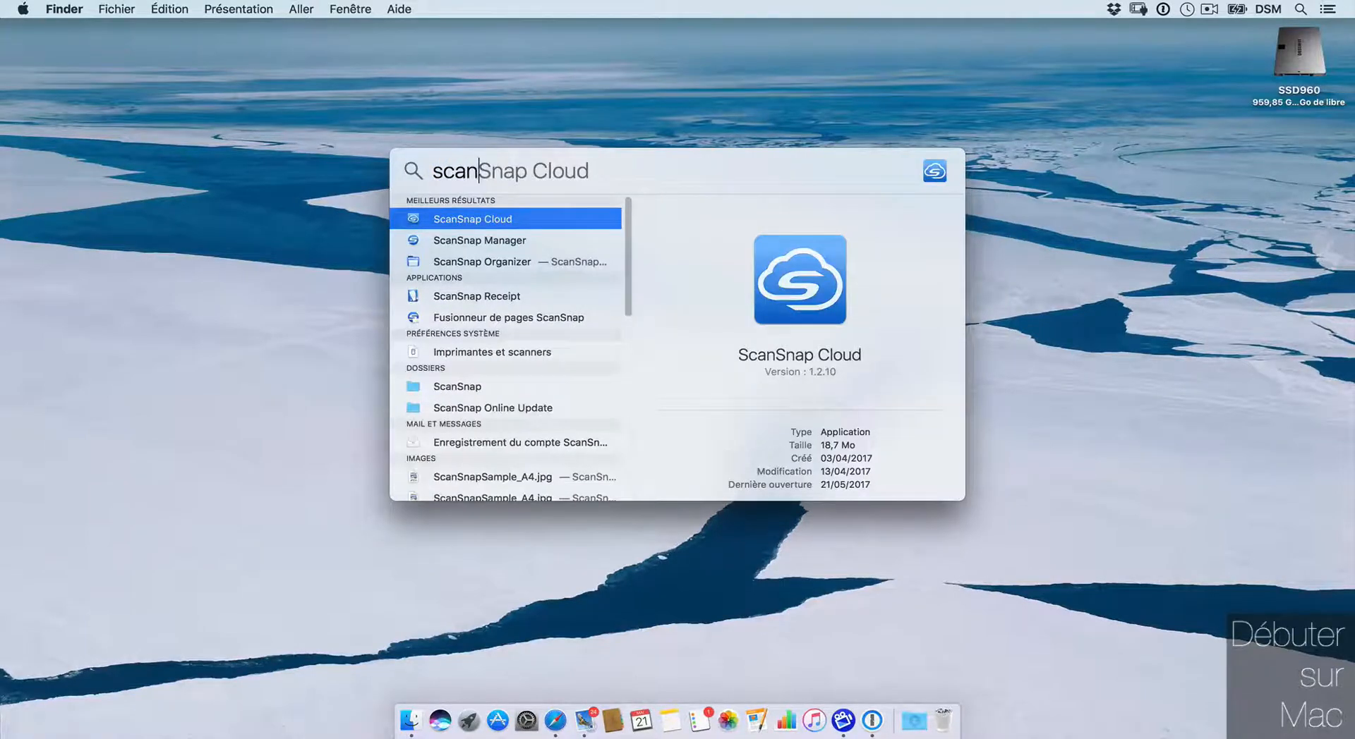
key("Return")
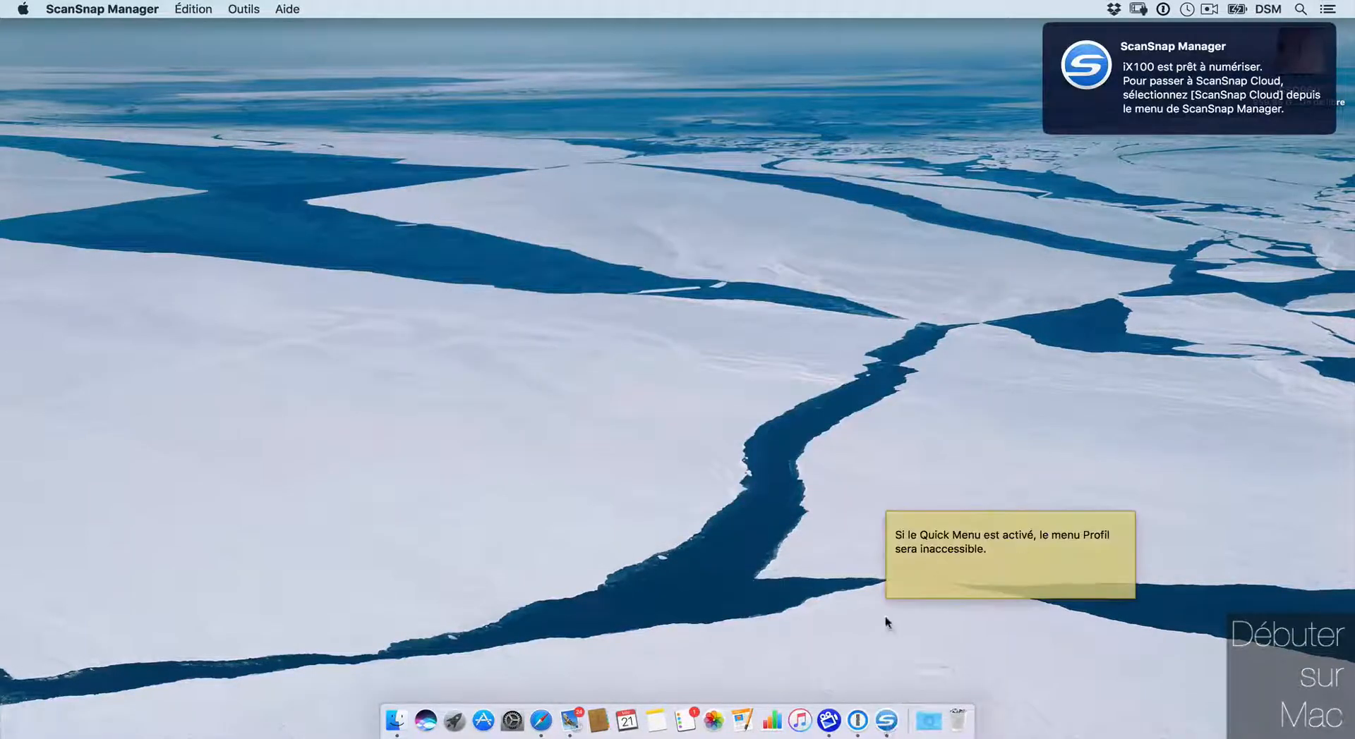
Step: Switch the iX100 scanner to ScanSnap Cloud mode from ScanSnap Manager's Dock menu
right_click(886, 720)
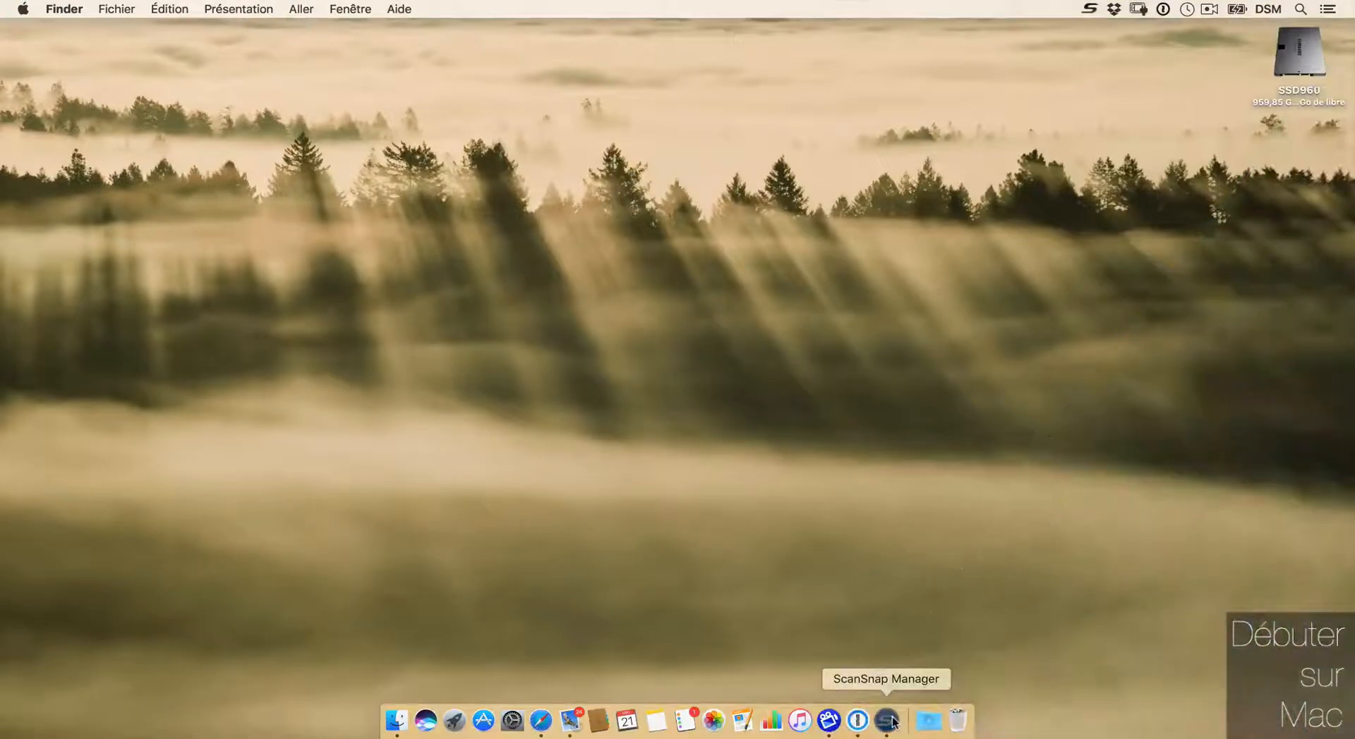
right_click(891, 720)
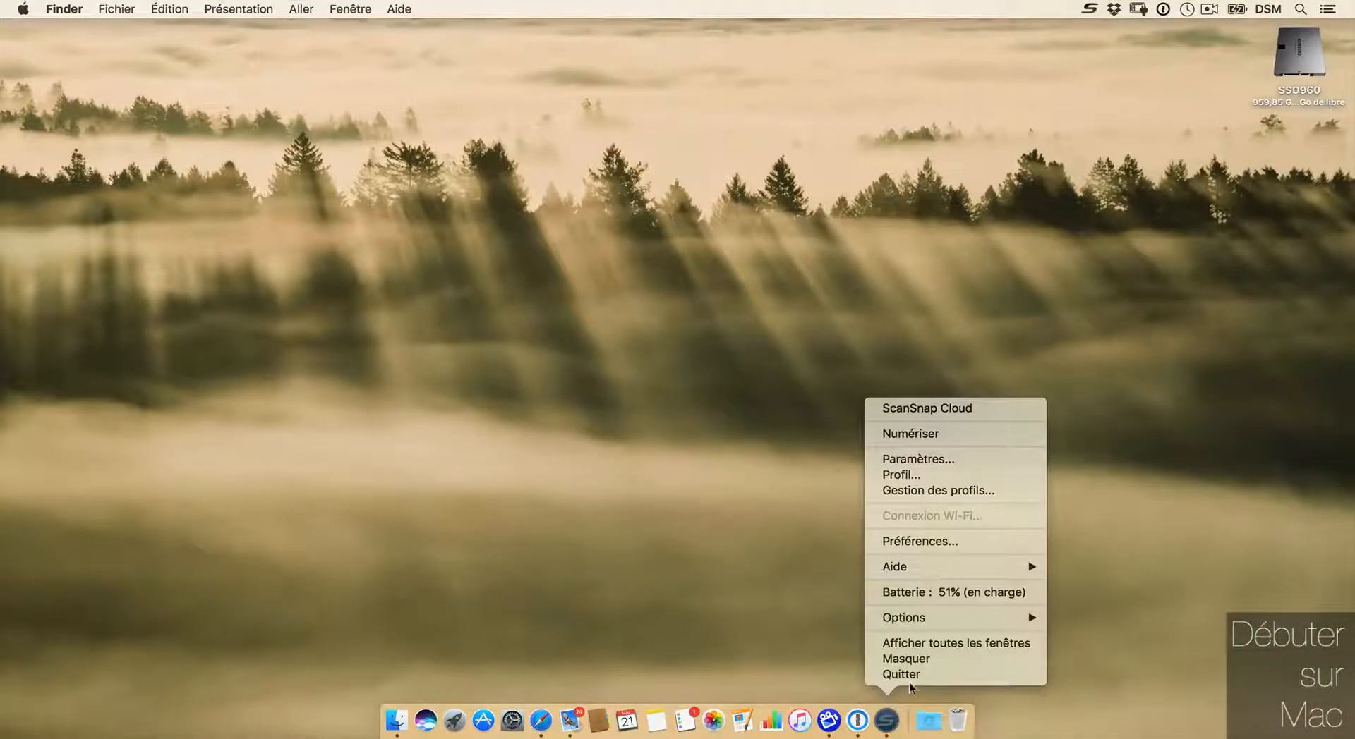
left_click(927, 408)
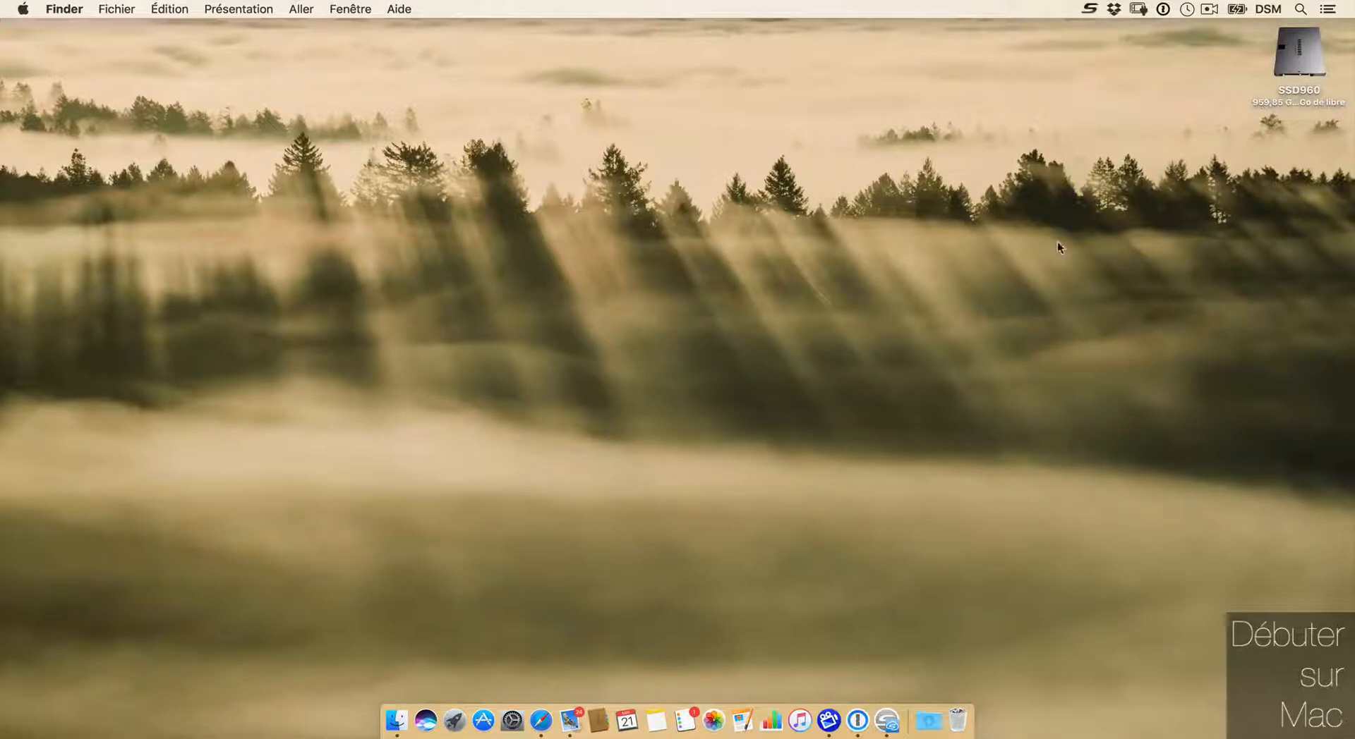
right_click(886, 720)
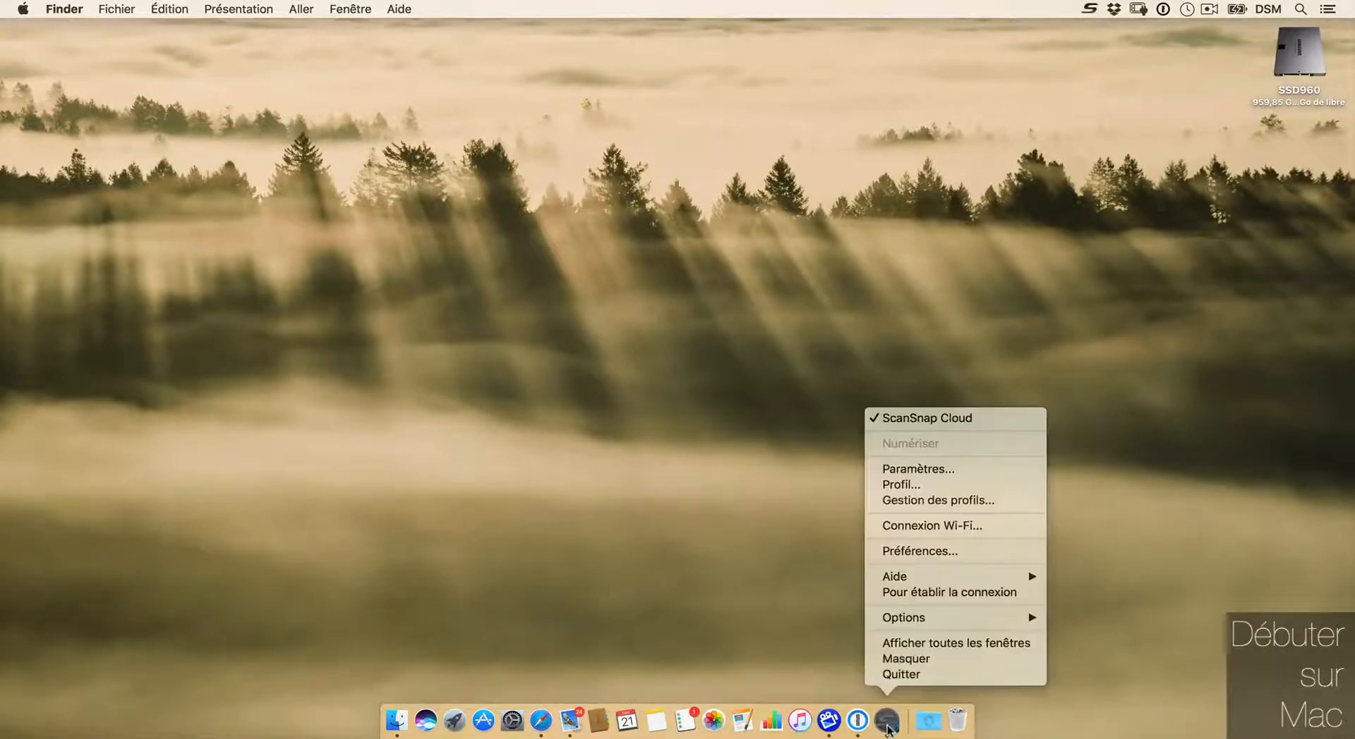
left_click(875, 418)
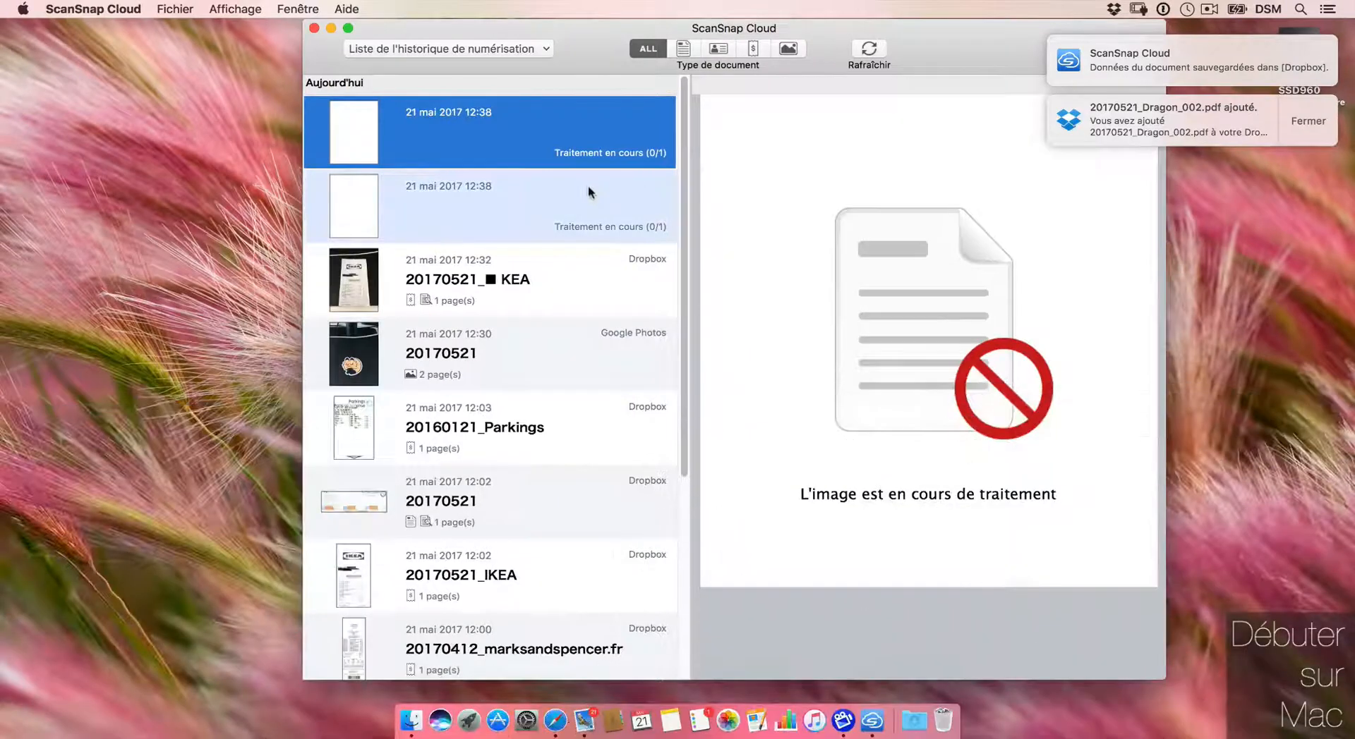
left_click(590, 187)
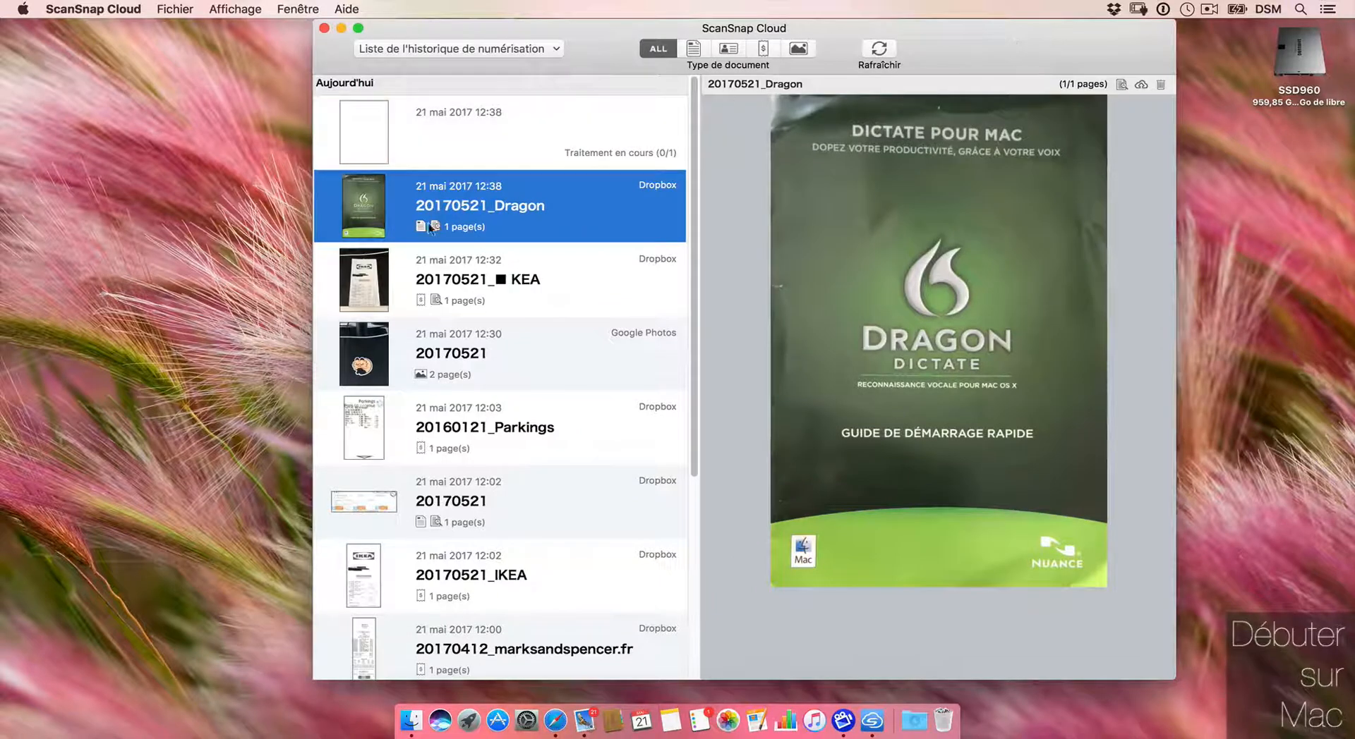
Step: Check the still-processing scan, return to the 20170521_Dragon preview, and reposition the window
left_click(490, 144)
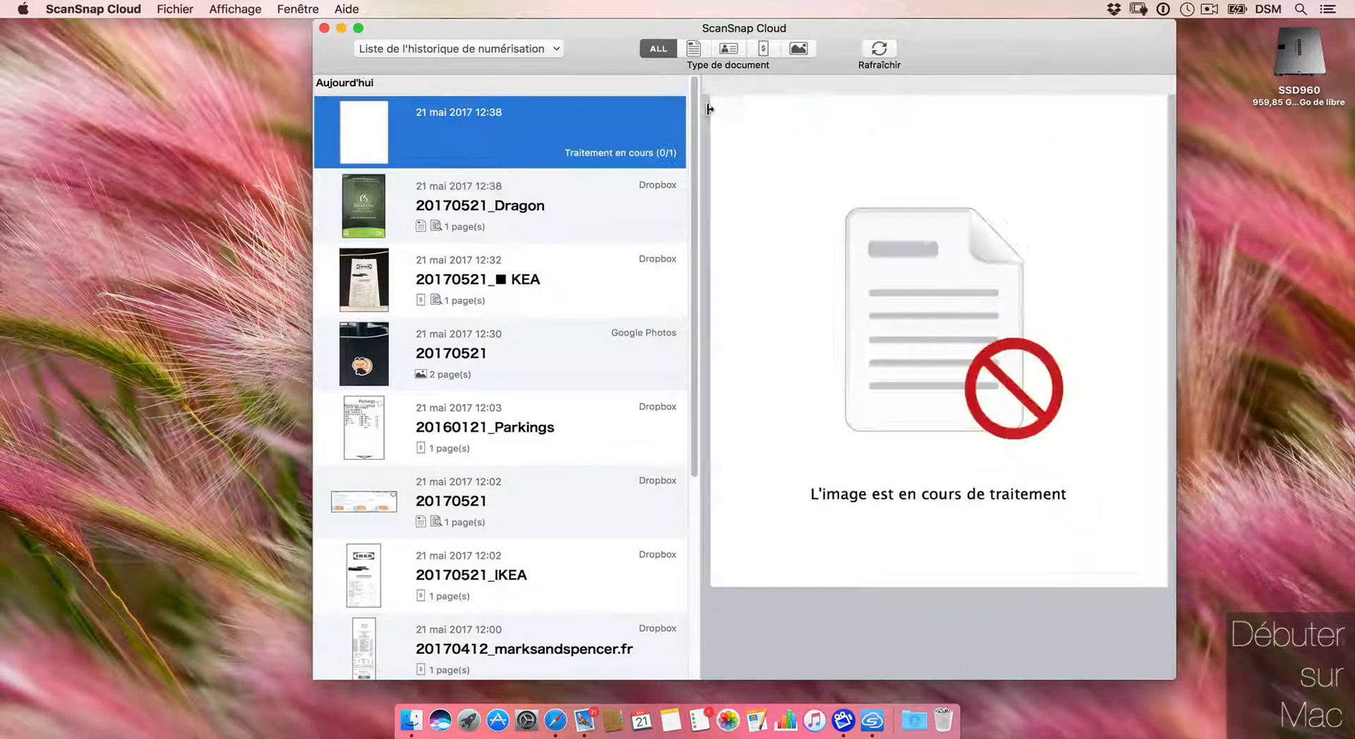
left_click(870, 62)
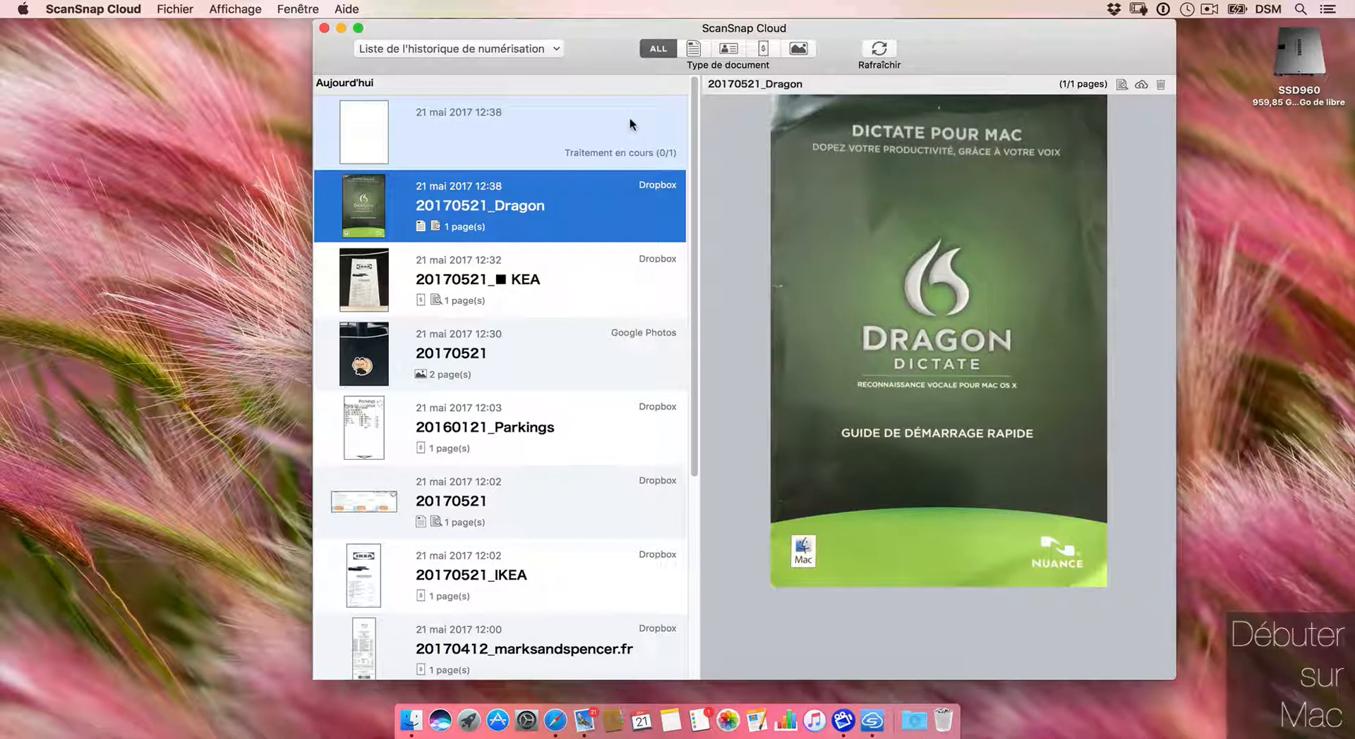
left_click_drag(957, 47, 950, 47)
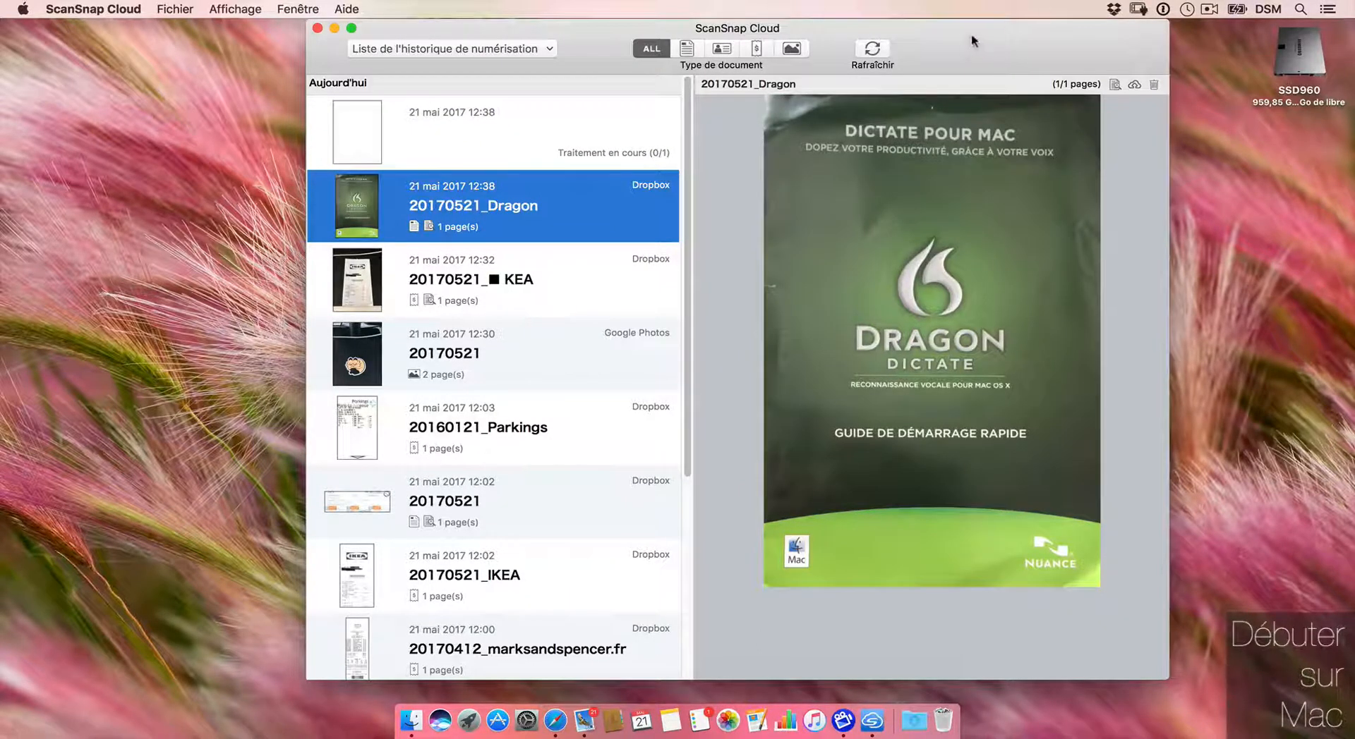
left_click_drag(967, 45, 980, 43)
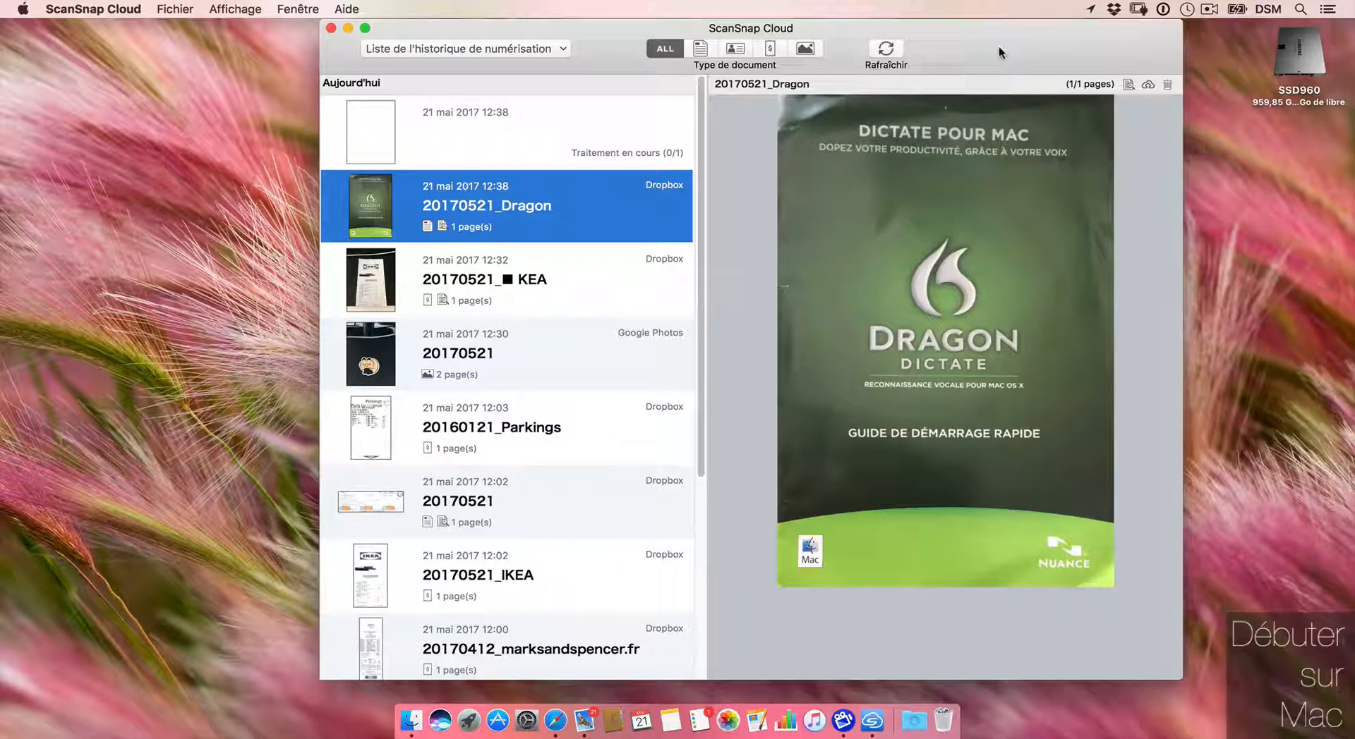
mouse_move(1002, 47)
left_mouse_down()
mouse_move(1011, 4)
mouse_move(990, 40)
left_mouse_up()
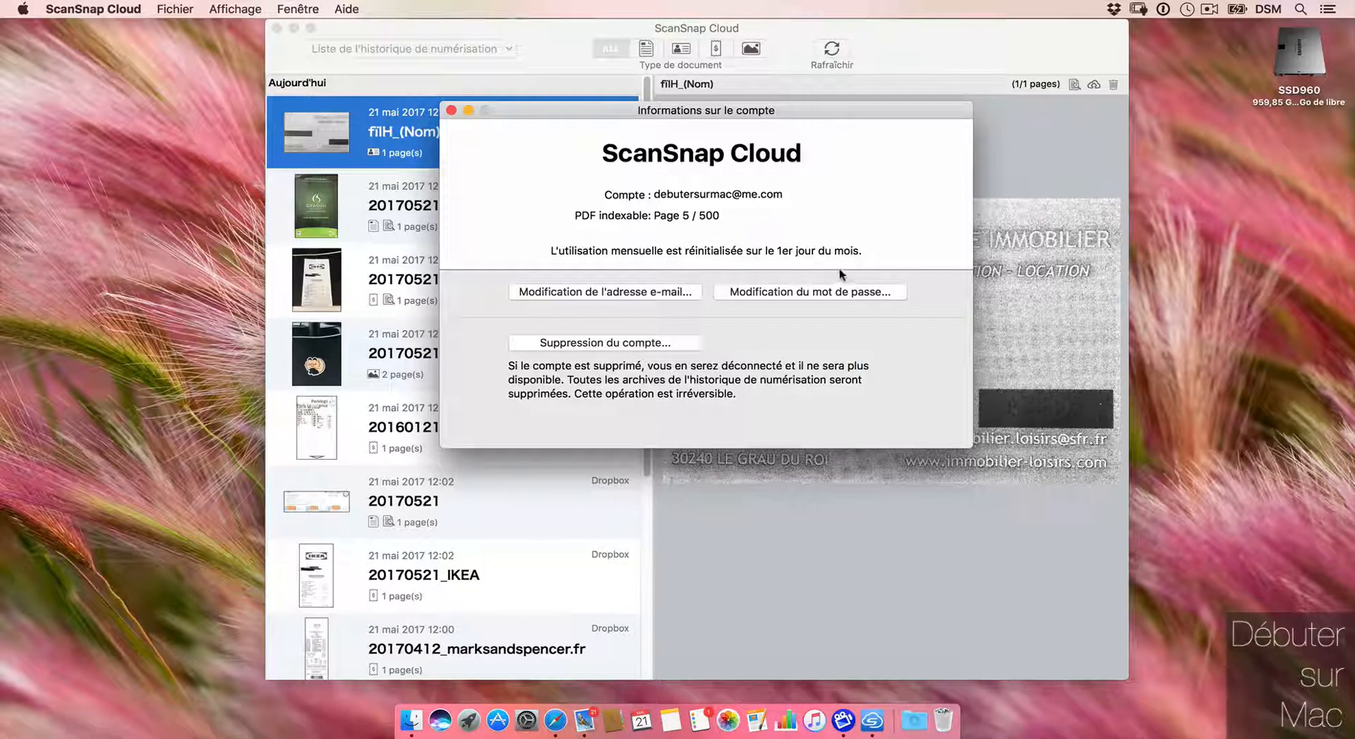
left_click_drag(801, 111, 820, 108)
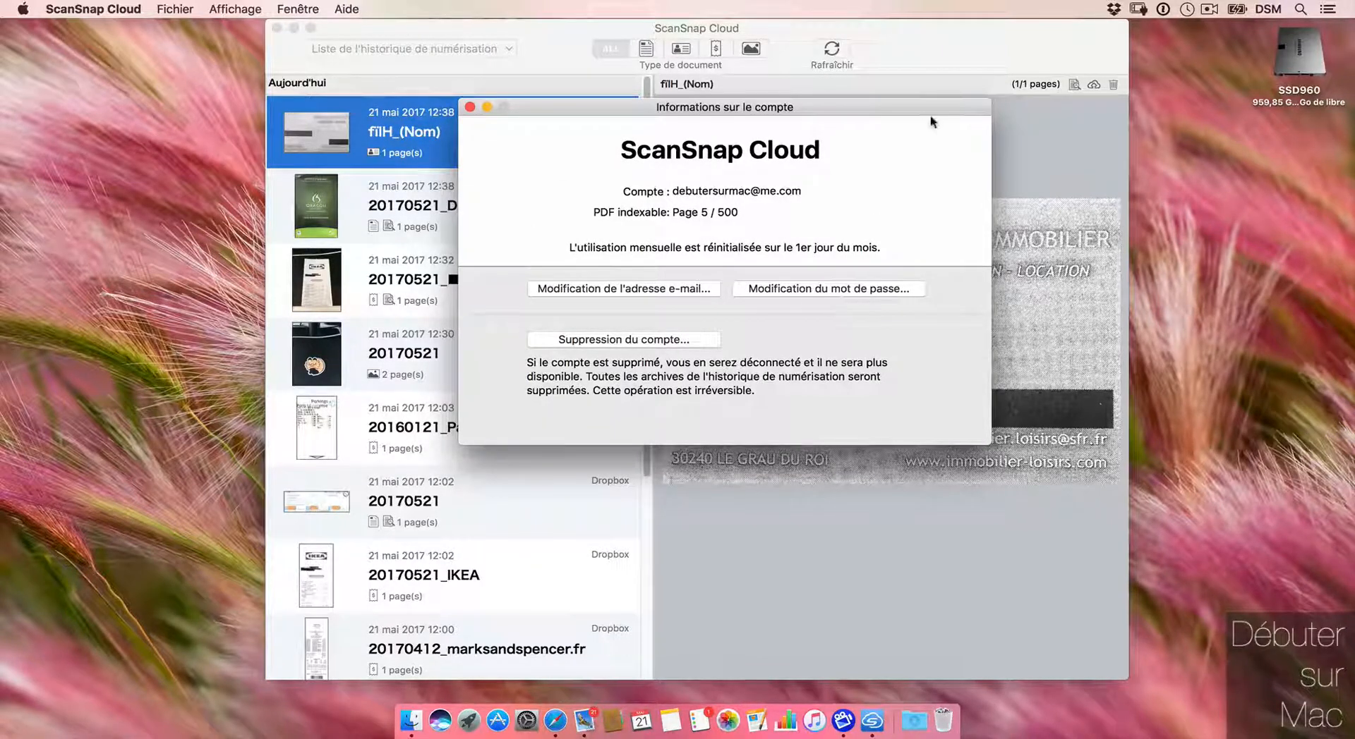
left_click_drag(928, 112, 916, 132)
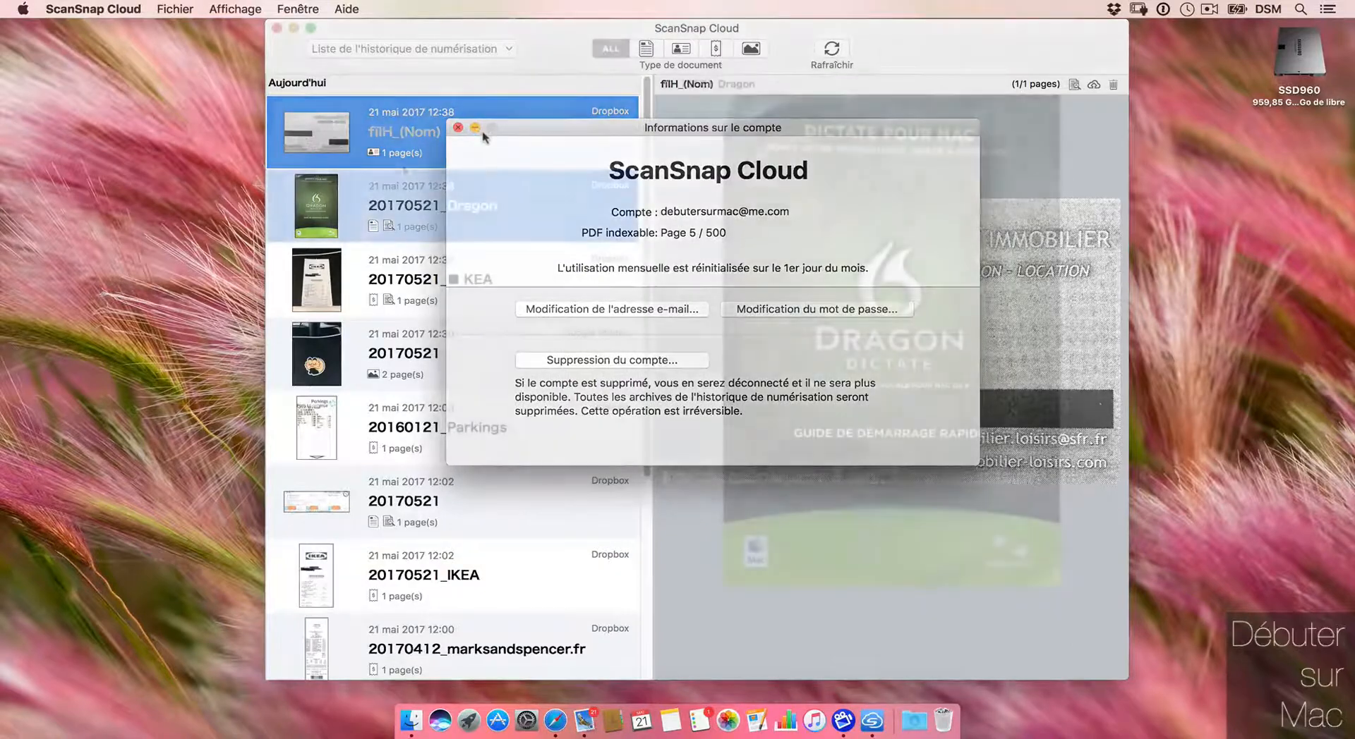